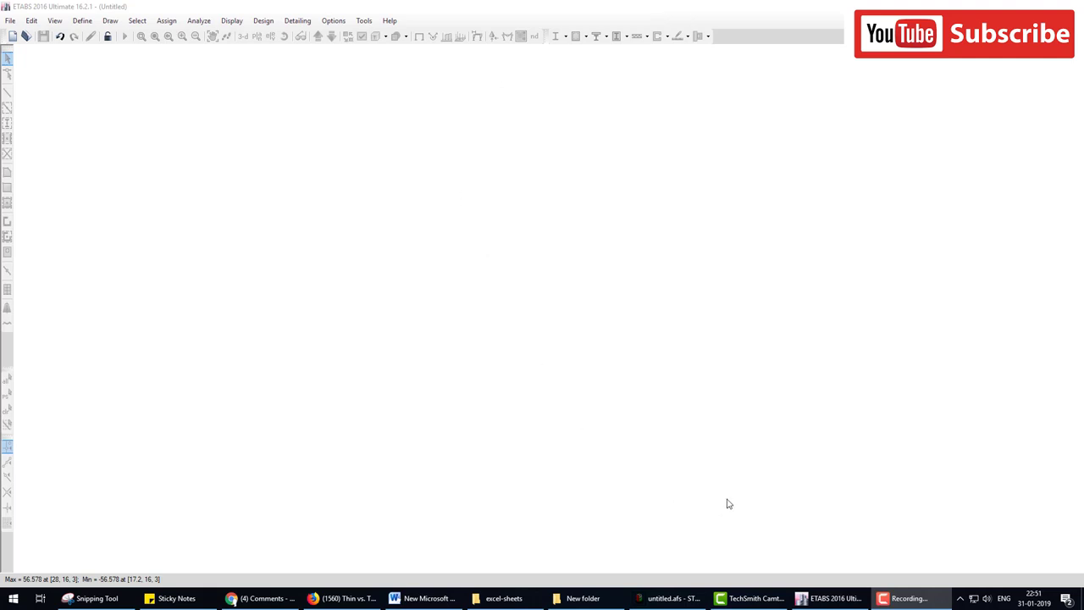
- Switch from the empty ETABS model to the YouTube Studio comments page
click(281, 598)
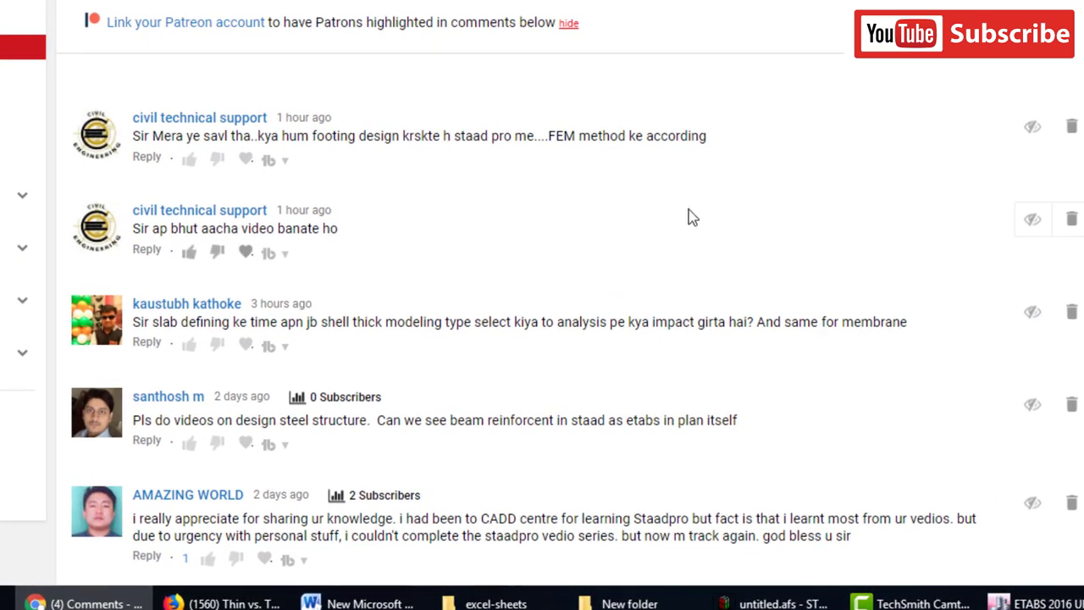
scroll(689, 217, down, 1)
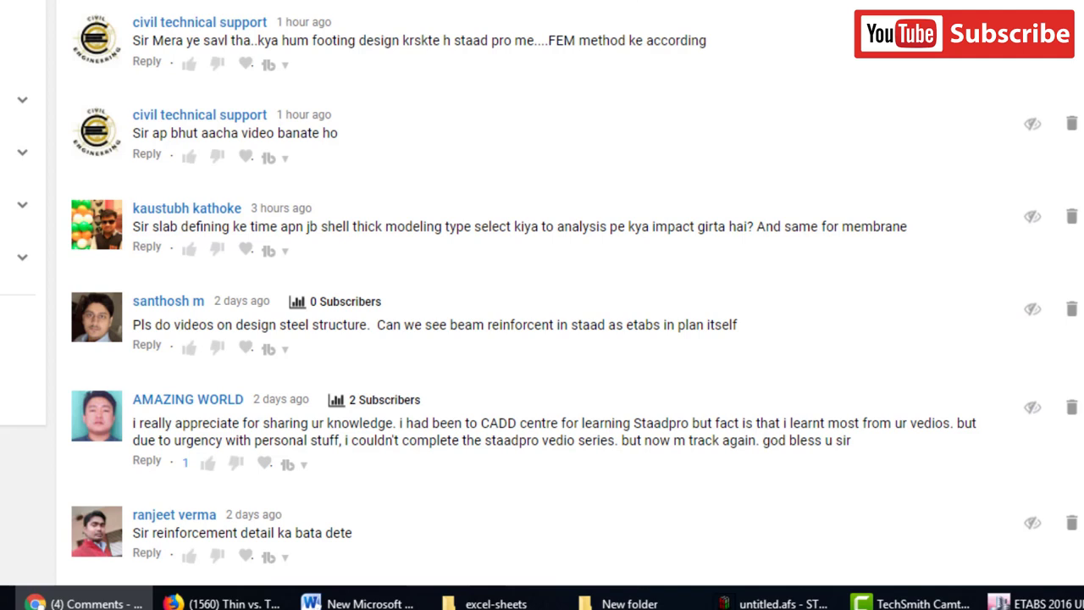
- Write the red labels Memb, Thick and Thin beside the comments
mouse_move(480, 35)
mouse_down()
mouse_move(488, 118)
mouse_move(598, 58)
mouse_move(662, 64)
mouse_up()
drag(680, 3, 669, 68)
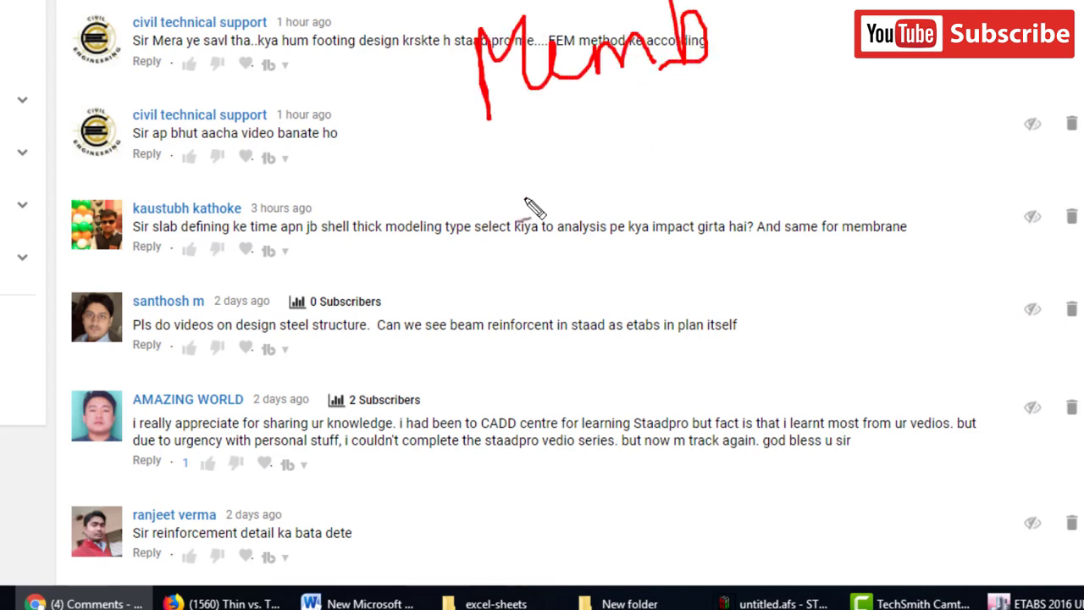
drag(550, 243, 557, 162)
mouse_move(523, 210)
mouse_down()
mouse_move(569, 191)
mouse_move(603, 235)
mouse_move(637, 174)
mouse_move(701, 144)
mouse_move(720, 202)
mouse_up()
mouse_move(572, 306)
mouse_down()
mouse_move(656, 294)
mouse_move(631, 369)
mouse_up()
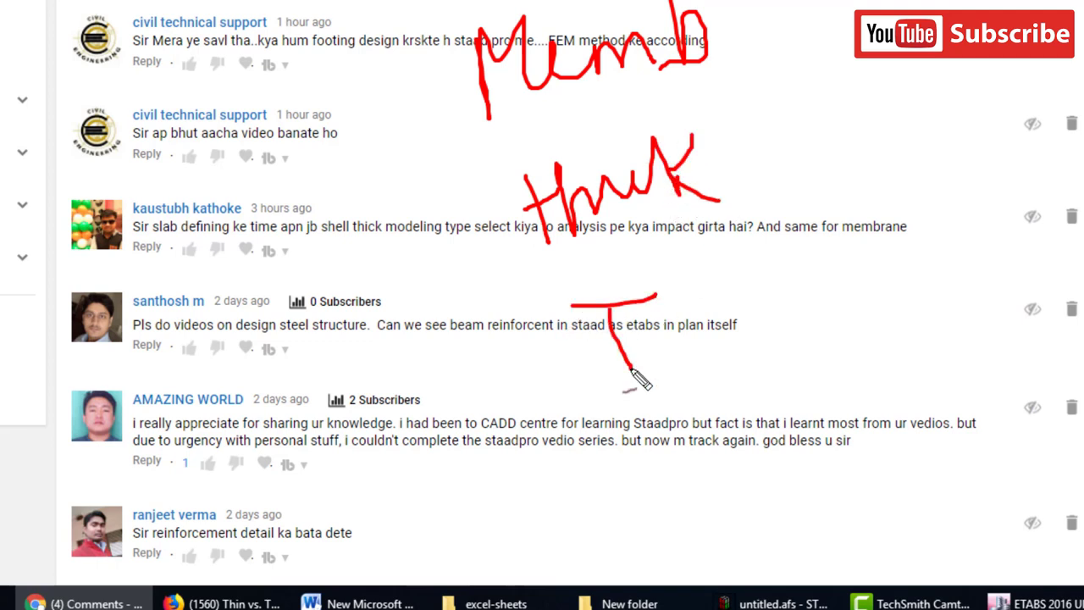
mouse_move(641, 315)
mouse_down()
mouse_move(645, 366)
mouse_move(701, 331)
mouse_move(738, 353)
mouse_move(767, 343)
mouse_up()
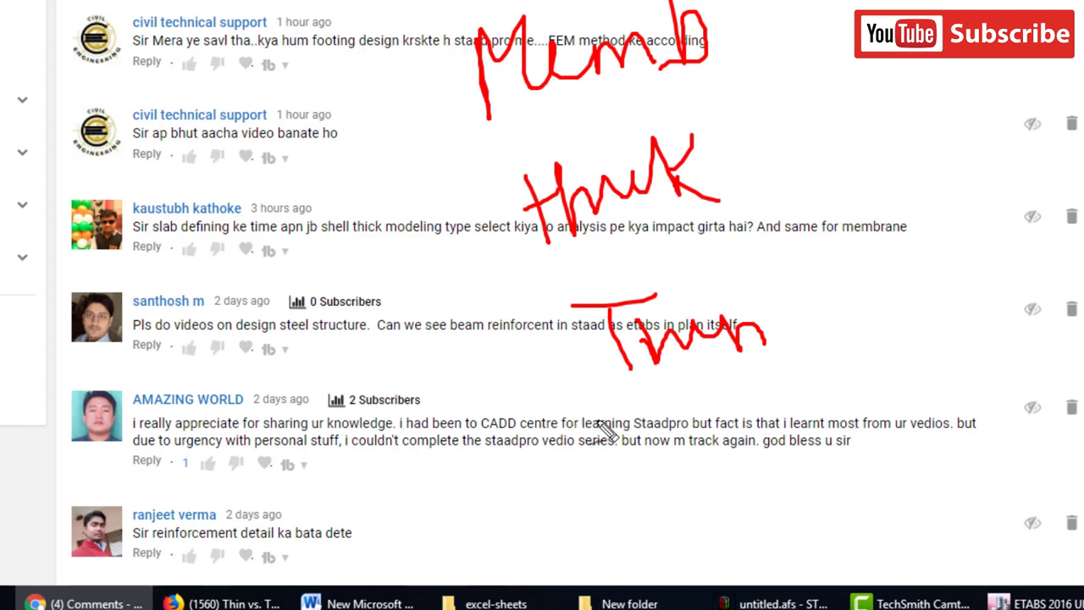
- Draw red connecting lines and arrows to the labels, and box the shell-type question
mouse_move(906, 68)
mouse_down()
mouse_move(943, 279)
mouse_move(859, 322)
mouse_up()
mouse_move(882, 279)
mouse_down()
mouse_move(908, 334)
mouse_move(944, 337)
mouse_up()
mouse_move(919, 129)
mouse_down()
mouse_move(771, 142)
mouse_move(779, 163)
mouse_move(814, 170)
mouse_up()
mouse_move(842, 10)
mouse_down()
mouse_move(726, 30)
mouse_move(779, 53)
mouse_up()
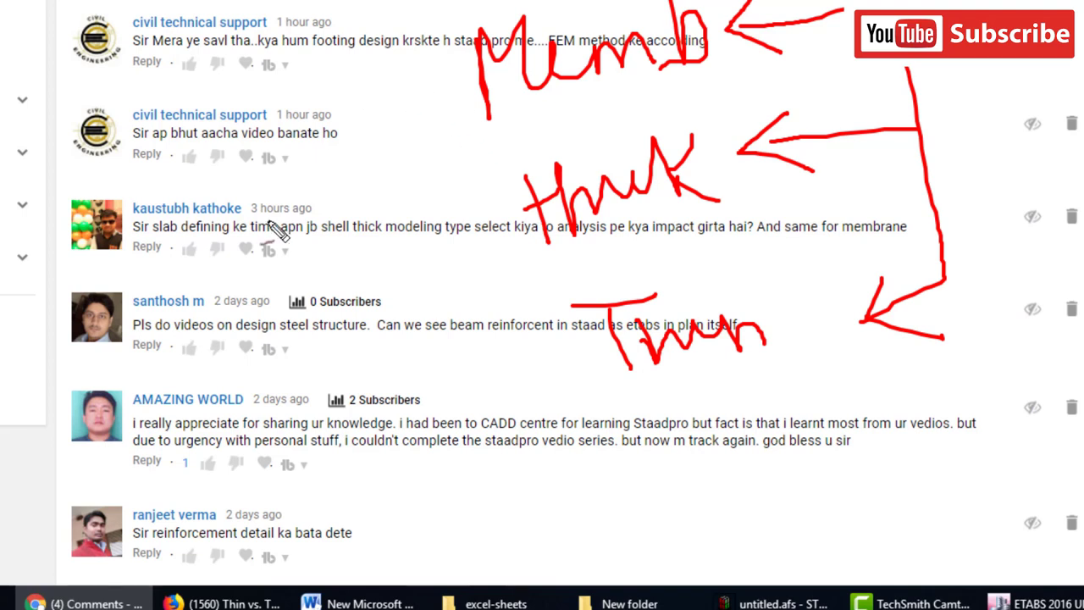
mouse_move(55, 185)
mouse_down()
mouse_move(56, 212)
mouse_move(170, 265)
mouse_move(909, 274)
mouse_move(781, 208)
mouse_move(85, 218)
mouse_up()
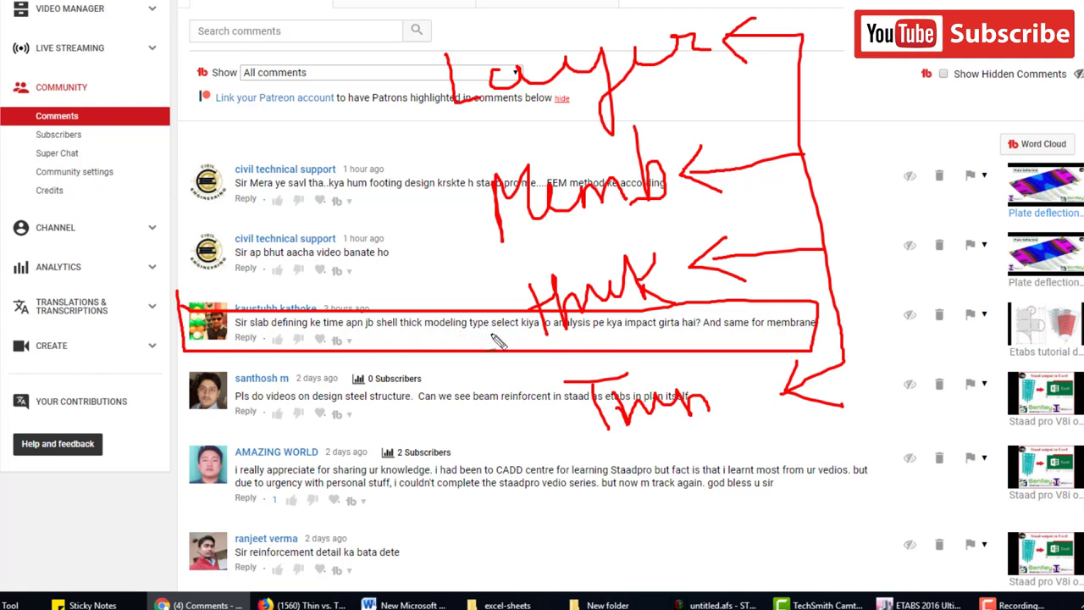
- Tick the boxed shell question in green and underline the first and steel-design comments
drag(618, 338, 696, 316)
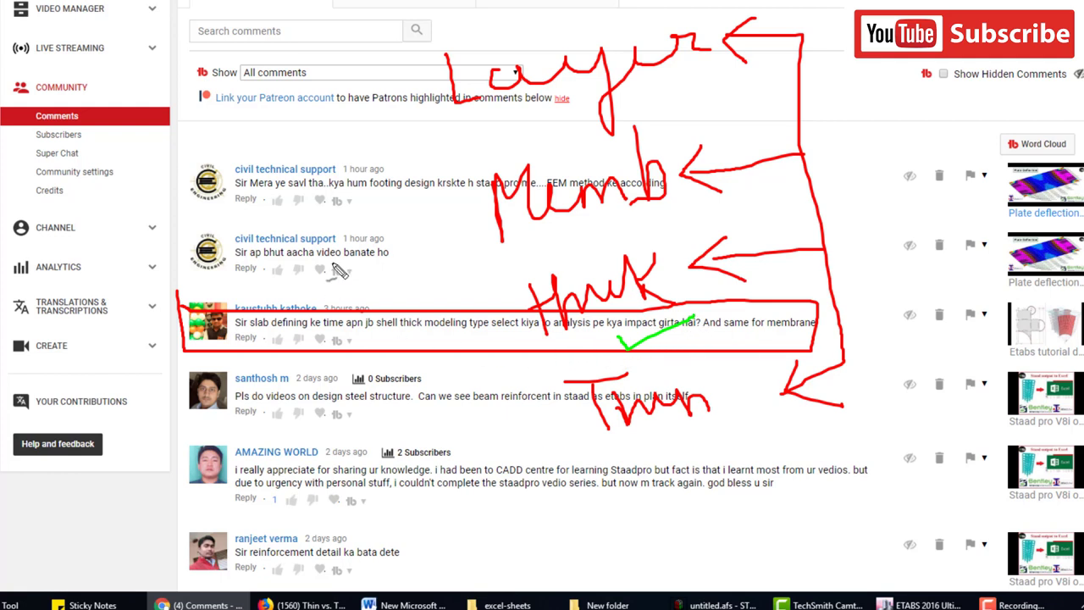
mouse_move(232, 193)
mouse_down()
mouse_move(383, 203)
mouse_move(423, 167)
mouse_up()
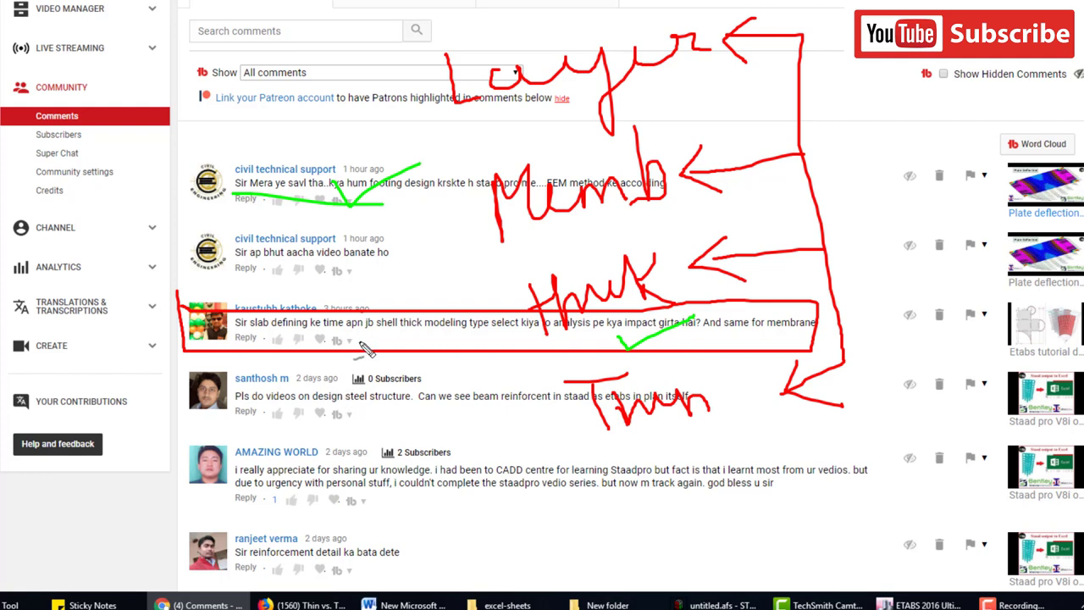
drag(340, 319, 392, 310)
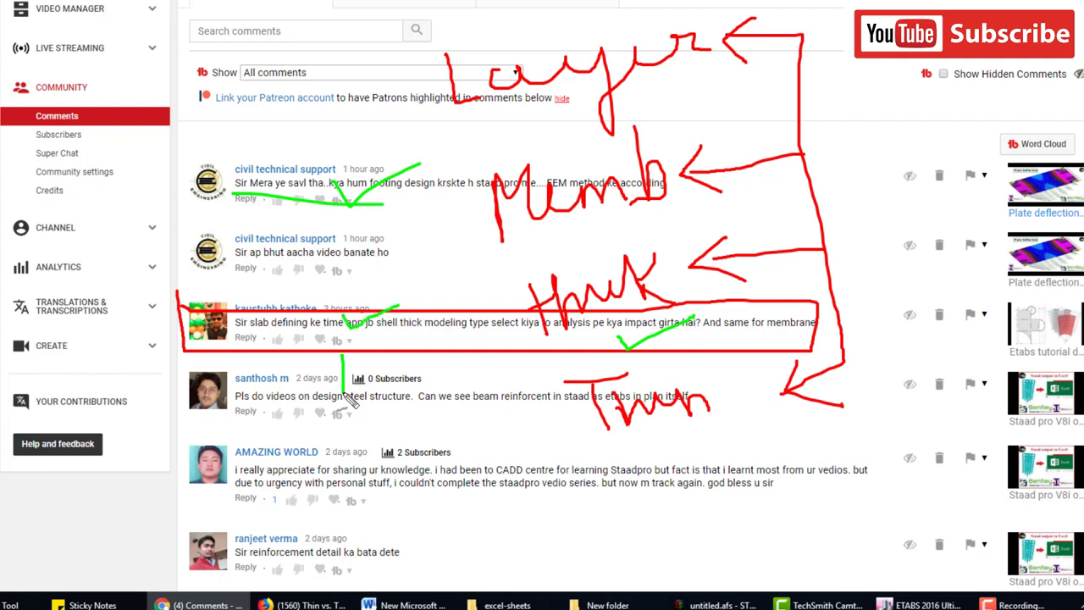
mouse_move(343, 355)
mouse_down()
mouse_move(343, 408)
mouse_move(372, 378)
mouse_up()
drag(241, 416, 404, 415)
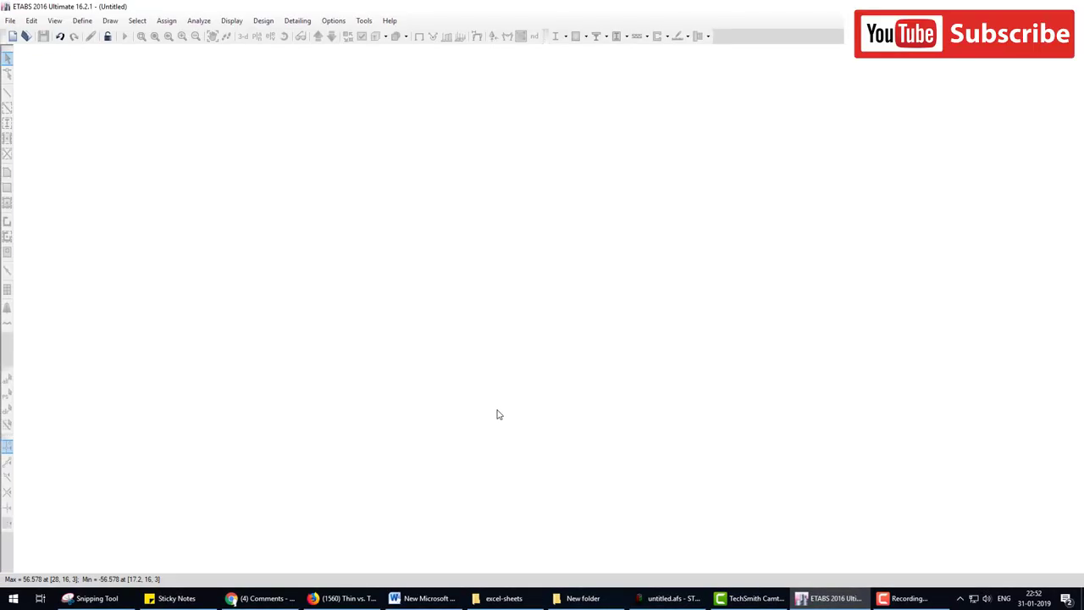
mouse_move(250, 149)
mouse_down()
mouse_move(243, 209)
mouse_move(332, 264)
mouse_move(387, 159)
mouse_move(213, 141)
mouse_up()
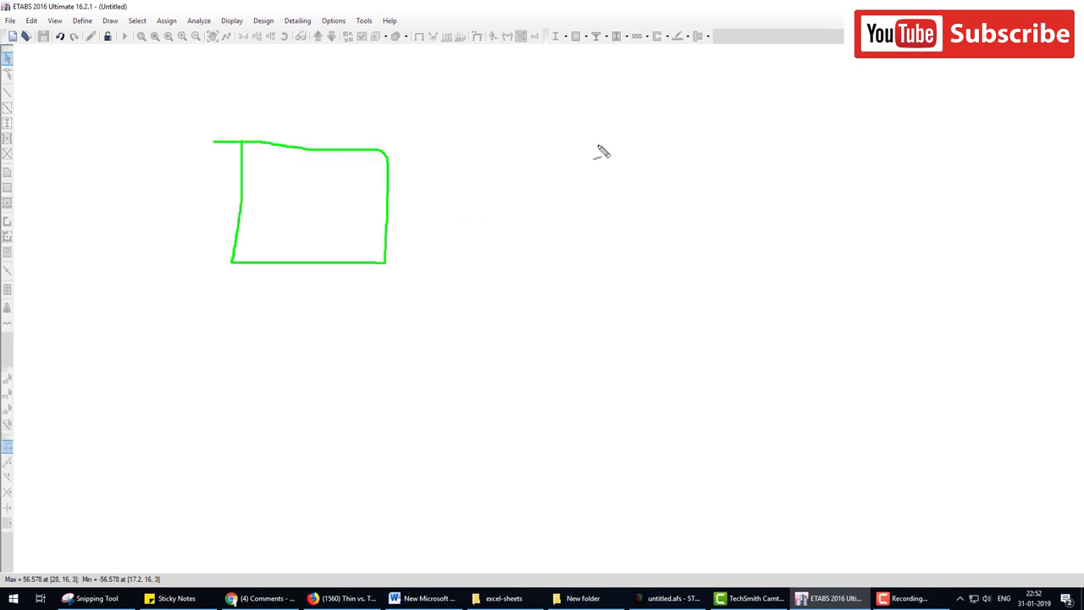
mouse_move(597, 147)
mouse_down()
mouse_move(649, 254)
mouse_move(733, 181)
mouse_move(577, 138)
mouse_up()
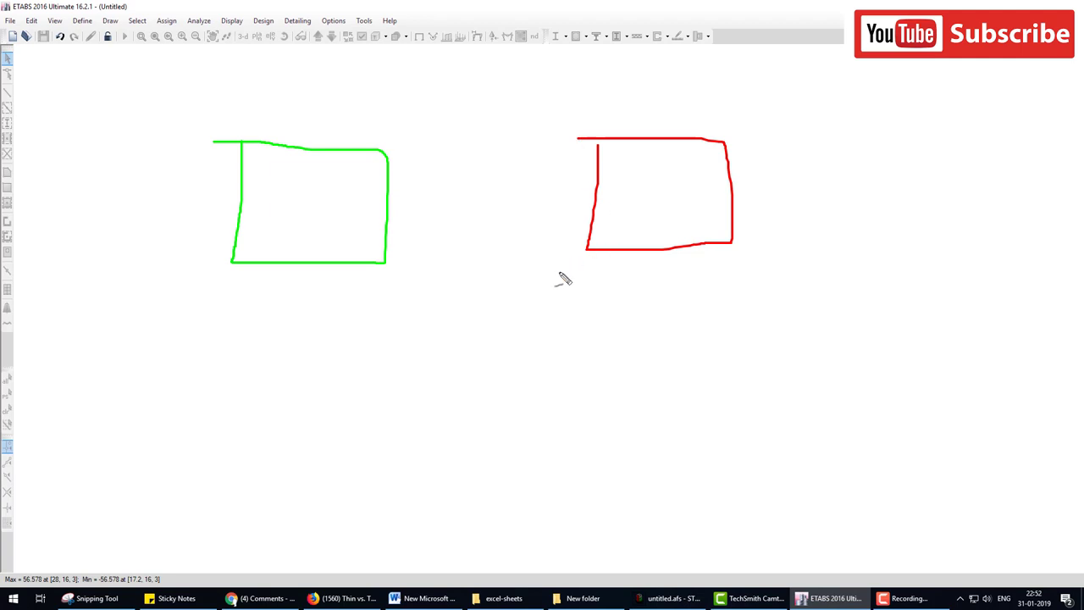
mouse_move(249, 374)
mouse_down()
mouse_move(237, 479)
mouse_move(399, 358)
mouse_move(252, 371)
mouse_up()
mouse_move(601, 350)
mouse_down()
mouse_move(684, 480)
mouse_move(730, 355)
mouse_move(582, 345)
mouse_up()
mouse_move(280, 184)
mouse_down()
mouse_move(295, 222)
mouse_move(310, 217)
mouse_up()
mouse_move(617, 179)
mouse_down()
mouse_move(622, 213)
mouse_move(650, 178)
mouse_move(657, 218)
mouse_up()
mouse_move(277, 394)
mouse_down()
mouse_move(285, 431)
mouse_move(292, 408)
mouse_move(301, 435)
mouse_move(347, 417)
mouse_up()
mouse_move(628, 393)
mouse_down()
mouse_move(657, 390)
mouse_move(669, 414)
mouse_move(708, 409)
mouse_up()
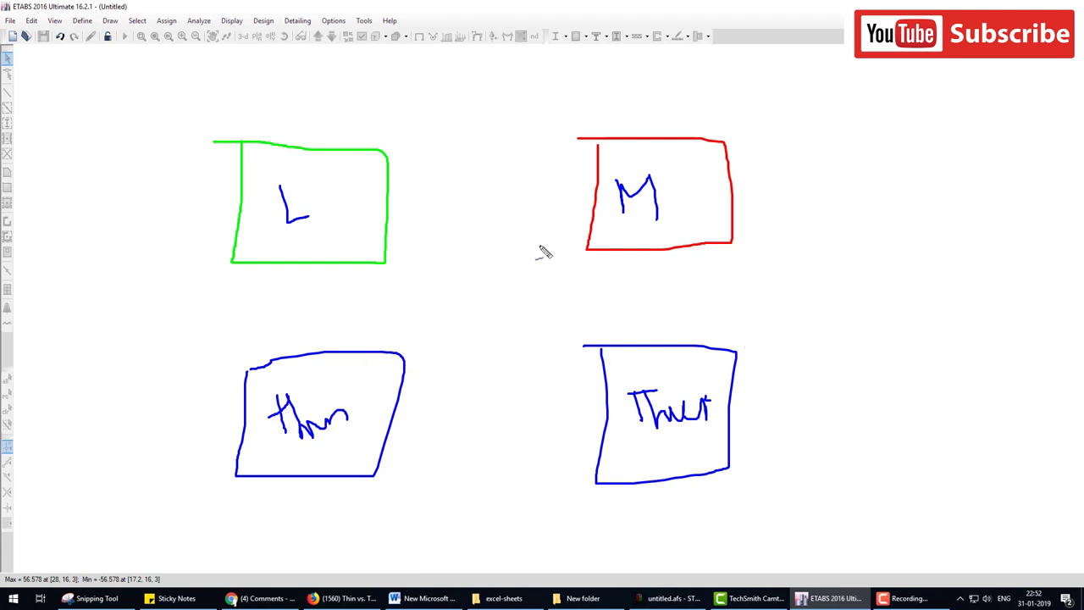
key(Escape)
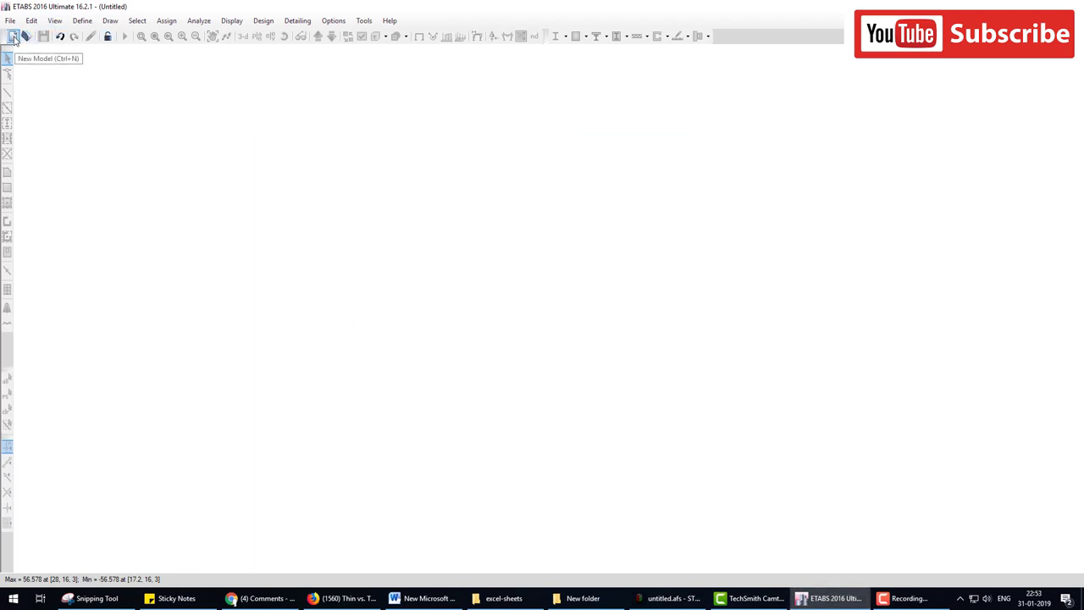
- Start a new model with built-in Metric SI units and Indian codes IS 800:2007 and IS 456:2000
click(13, 37)
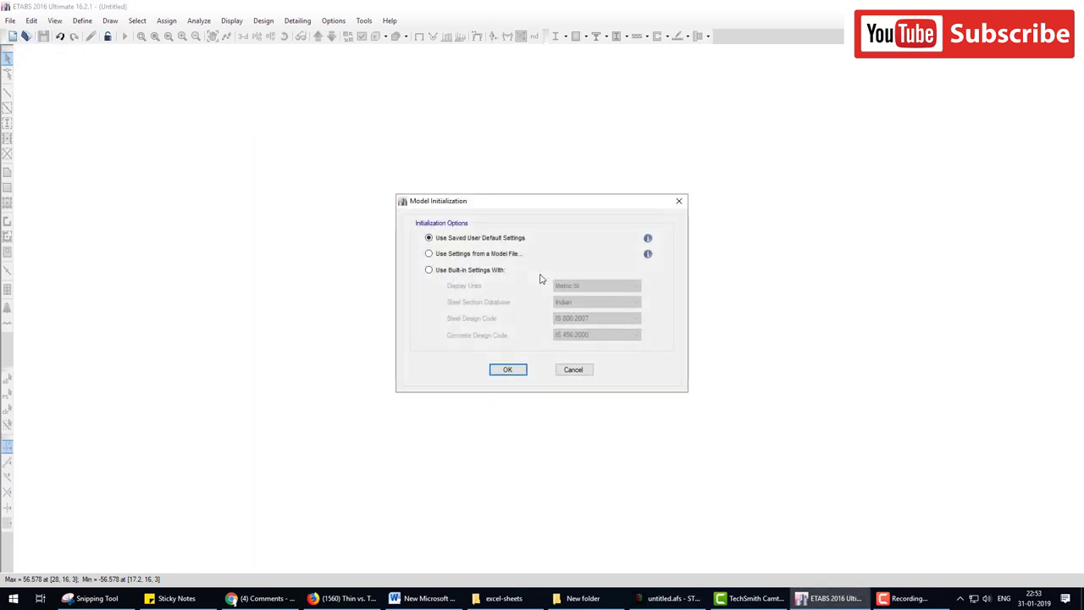
click(485, 274)
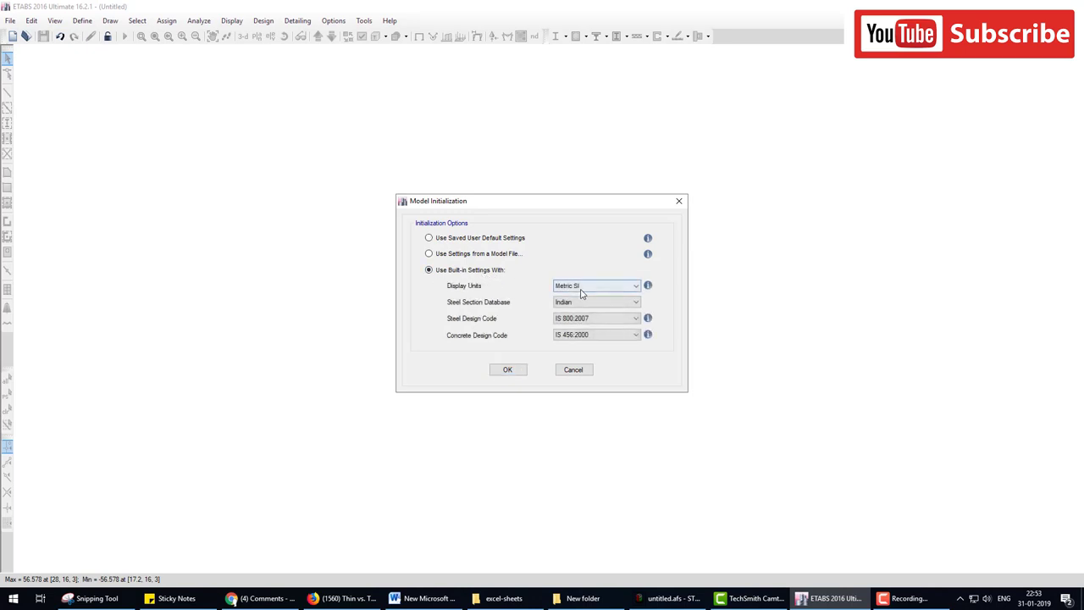
click(595, 320)
click(508, 370)
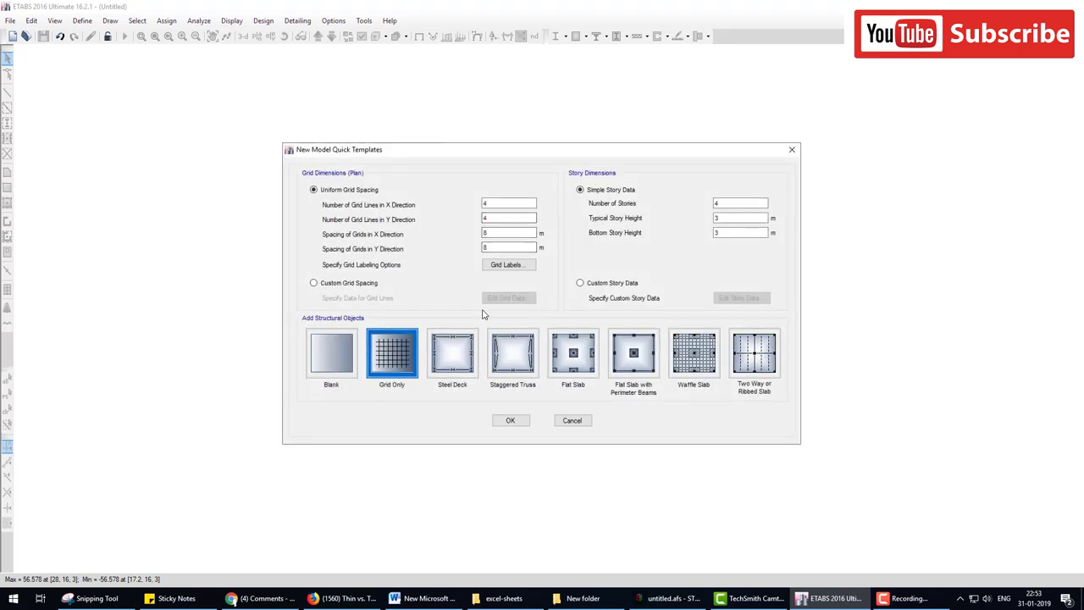
- Sketch blue and green grid dividers over the quick template, then clear them
mouse_move(303, 107)
mouse_down()
mouse_move(624, 114)
mouse_move(641, 373)
mouse_move(346, 387)
mouse_move(318, 178)
mouse_move(325, 106)
mouse_up()
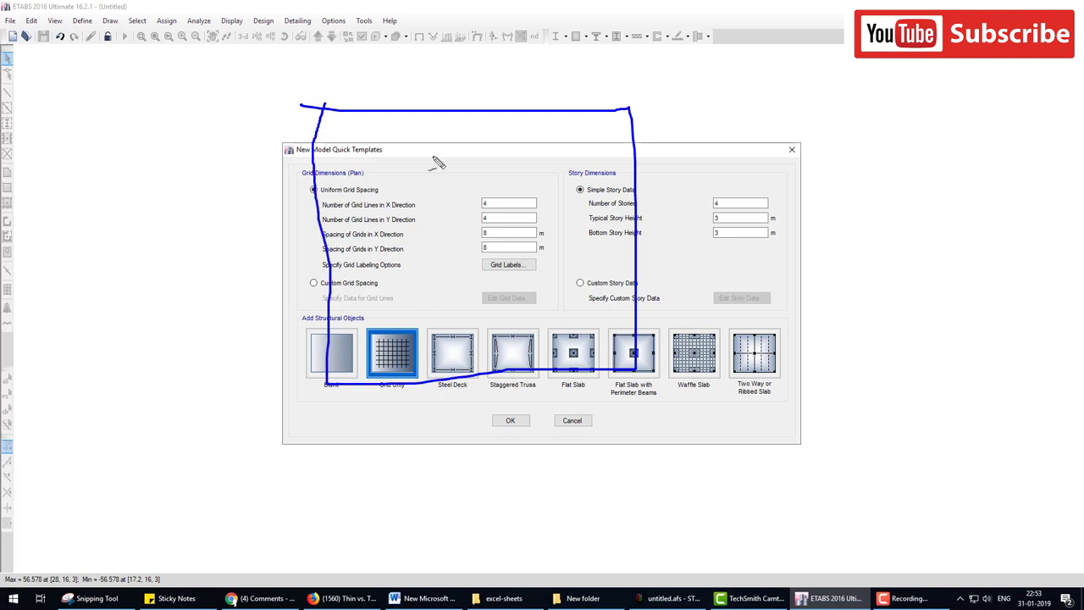
drag(477, 119, 500, 373)
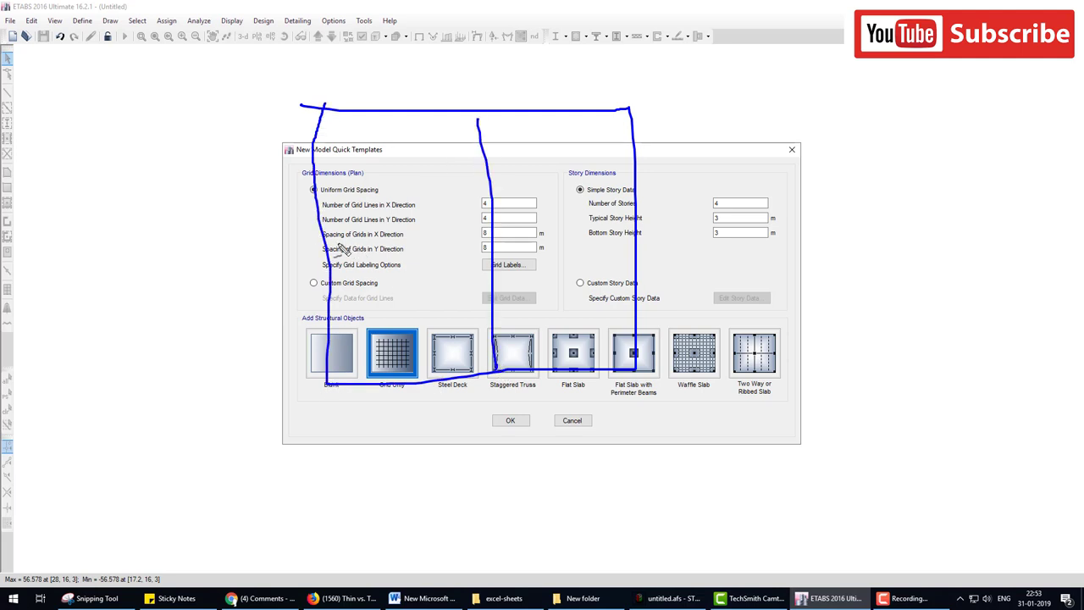
drag(337, 247, 641, 234)
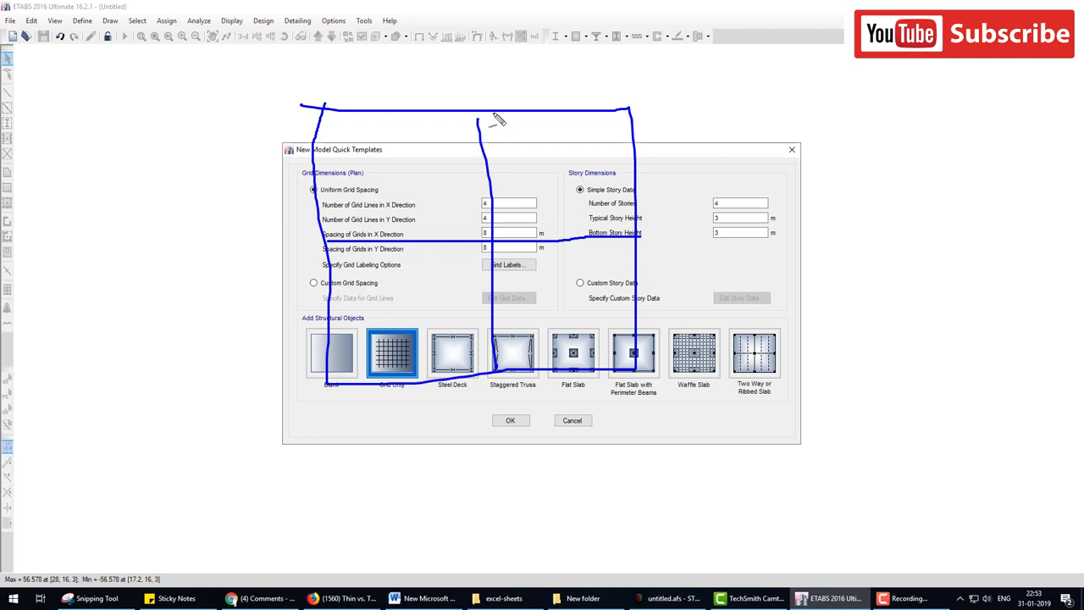
mouse_move(490, 118)
mouse_down()
mouse_move(493, 252)
mouse_move(476, 111)
mouse_move(470, 326)
mouse_move(482, 118)
mouse_move(486, 348)
mouse_move(470, 175)
mouse_move(482, 339)
mouse_up()
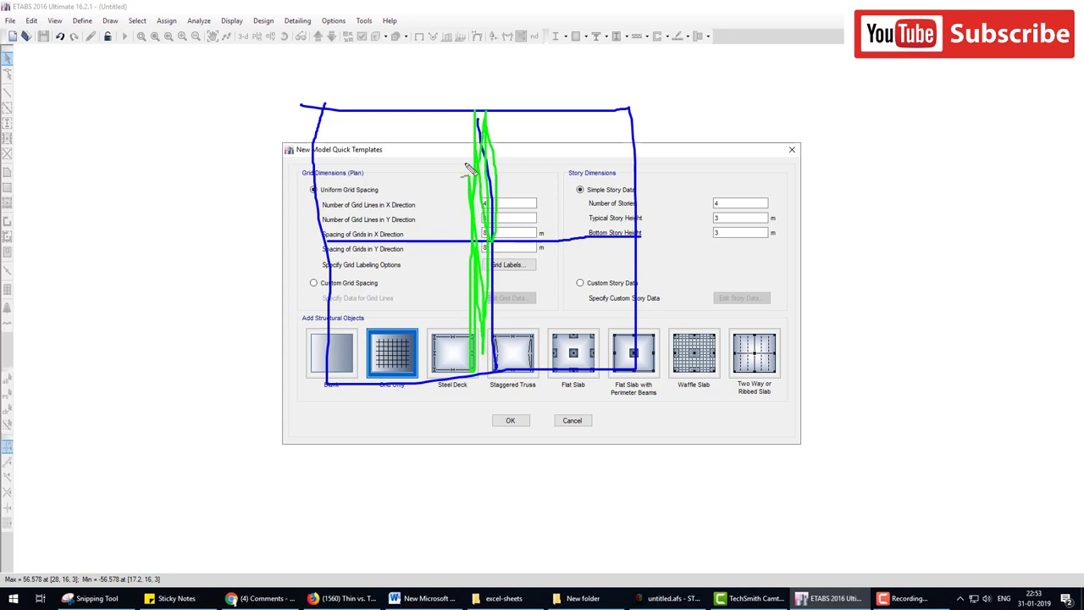
mouse_move(333, 241)
mouse_down()
mouse_move(665, 246)
mouse_move(395, 249)
mouse_up()
key(Escape)
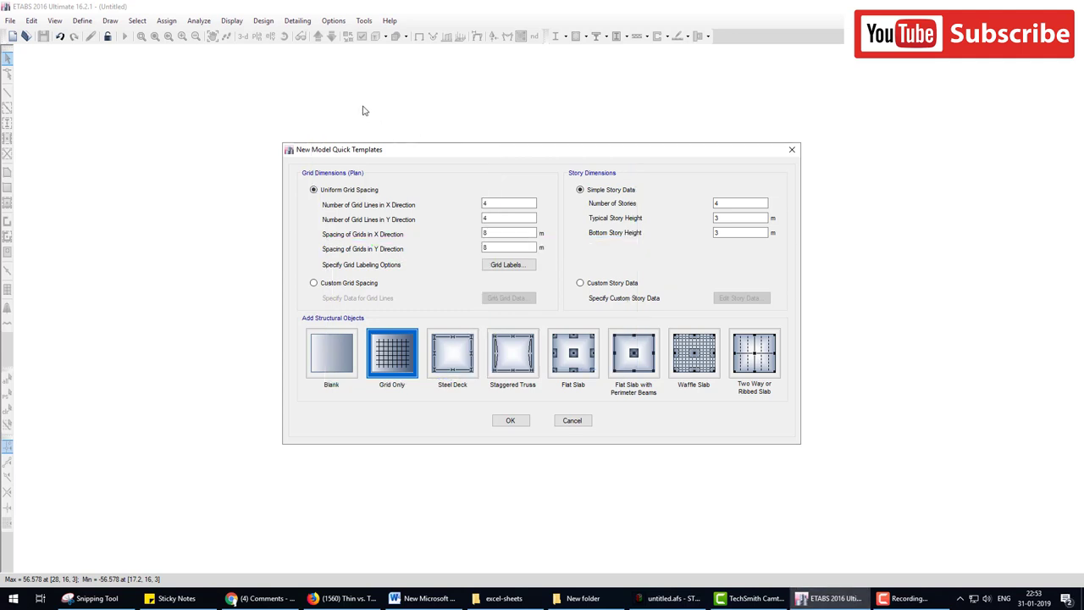
- Circle Grid Dimensions, Story Dimensions, Grid Only and Custom Story Data in green, then tick them
mouse_move(342, 89)
mouse_down()
mouse_move(396, 82)
mouse_move(342, 89)
mouse_up()
mouse_move(546, 82)
mouse_down()
mouse_move(551, 123)
mouse_move(697, 170)
mouse_move(549, 85)
mouse_up()
mouse_move(370, 302)
mouse_down()
mouse_move(360, 373)
mouse_move(506, 363)
mouse_move(359, 282)
mouse_up()
mouse_move(591, 273)
mouse_down()
mouse_move(630, 343)
mouse_move(711, 254)
mouse_move(556, 275)
mouse_up()
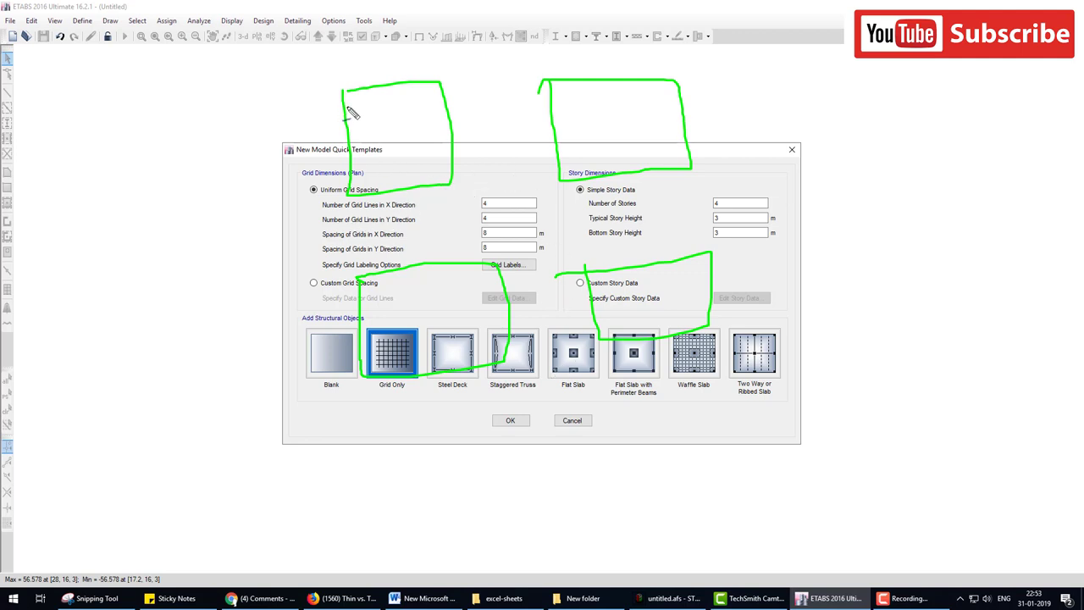
drag(347, 106, 370, 100)
drag(437, 108, 564, 103)
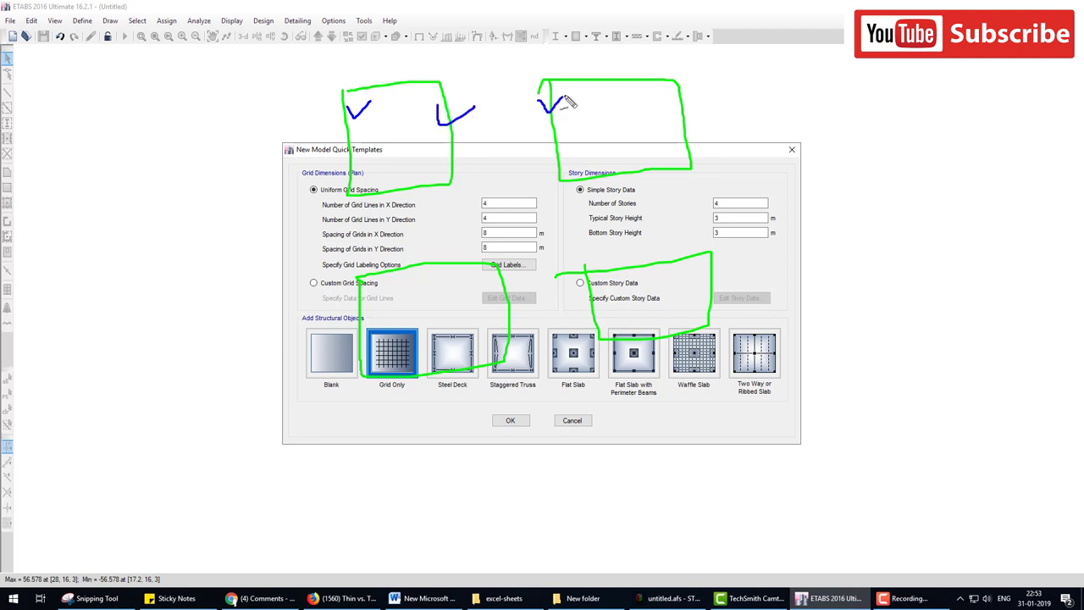
drag(668, 108, 711, 106)
drag(345, 312, 373, 300)
mouse_move(493, 301)
mouse_down()
mouse_move(505, 317)
mouse_move(527, 296)
mouse_move(610, 289)
mouse_up()
drag(687, 296, 748, 276)
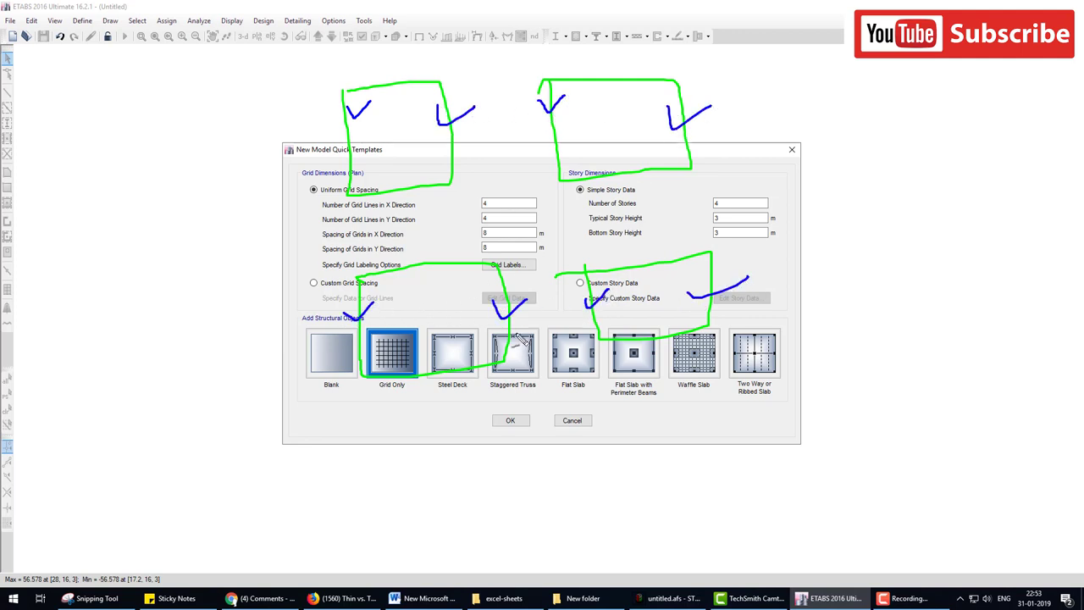
- Sketch the x–y axes and mark the grid spacing and story height values
mouse_move(152, 248)
mouse_down()
mouse_move(202, 315)
mouse_move(273, 315)
mouse_up()
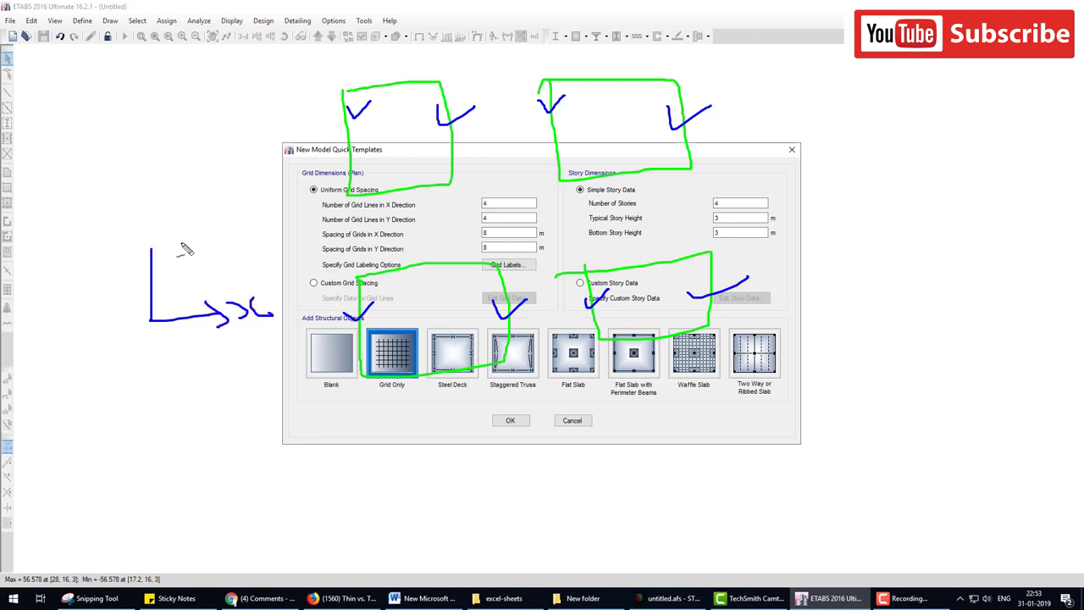
drag(147, 226, 208, 241)
mouse_move(369, 237)
mouse_down()
mouse_move(349, 227)
mouse_move(382, 240)
mouse_move(385, 254)
mouse_move(415, 255)
mouse_up()
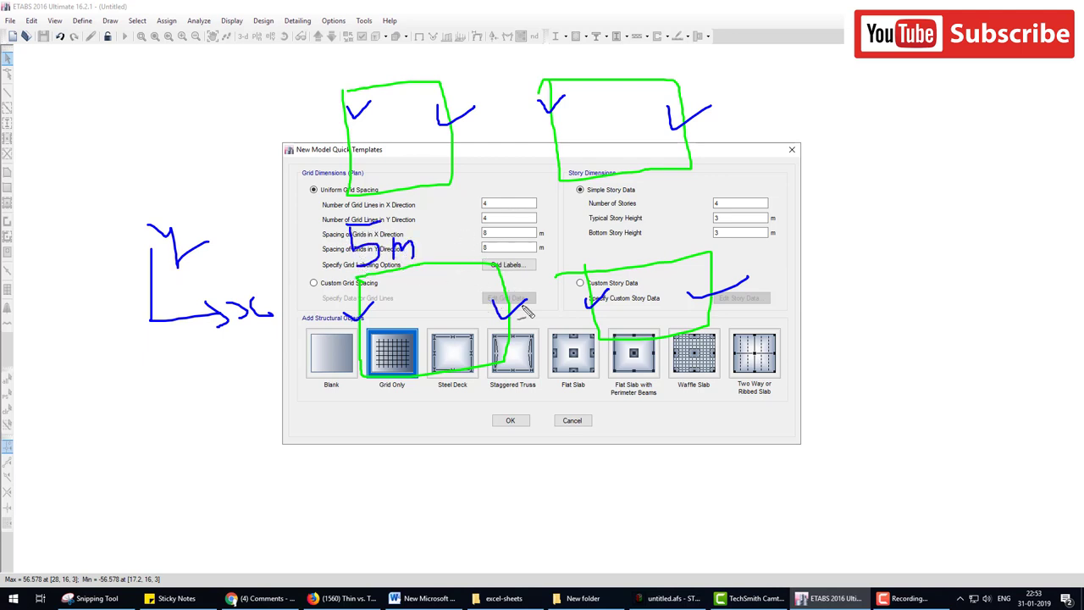
drag(729, 212, 730, 229)
- Set X and Y grid spacing to 5 m with 1 story and create the model
key(Escape)
click(496, 204)
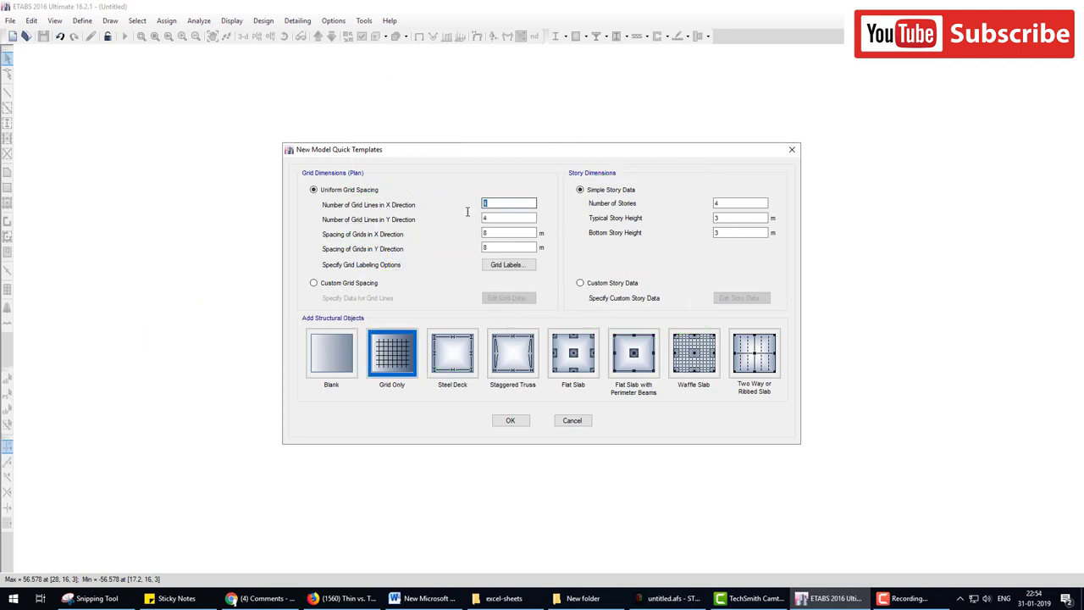
click(494, 218)
click(489, 233)
text(5)
key(Tab)
text(5)
click(723, 205)
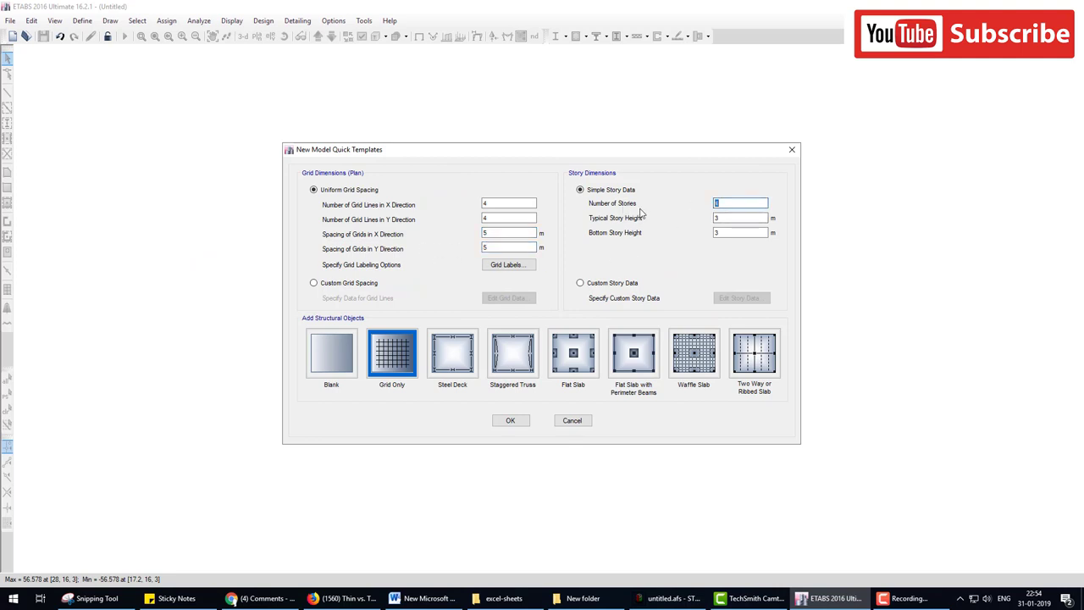
text(1)
click(511, 421)
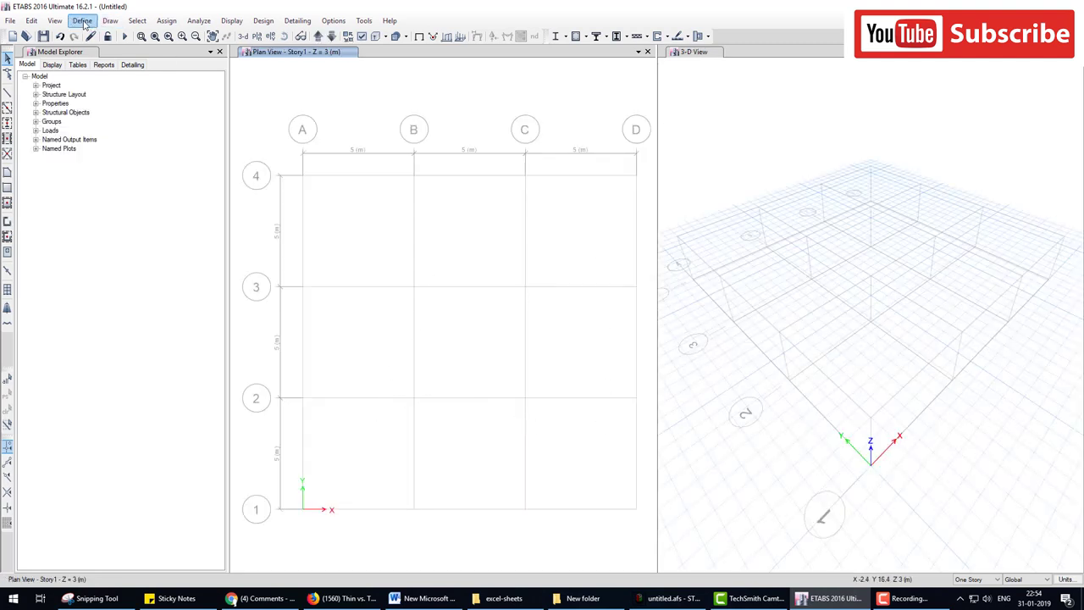
- Add an India standard M30 concrete material to the model's materials list
click(82, 20)
click(119, 41)
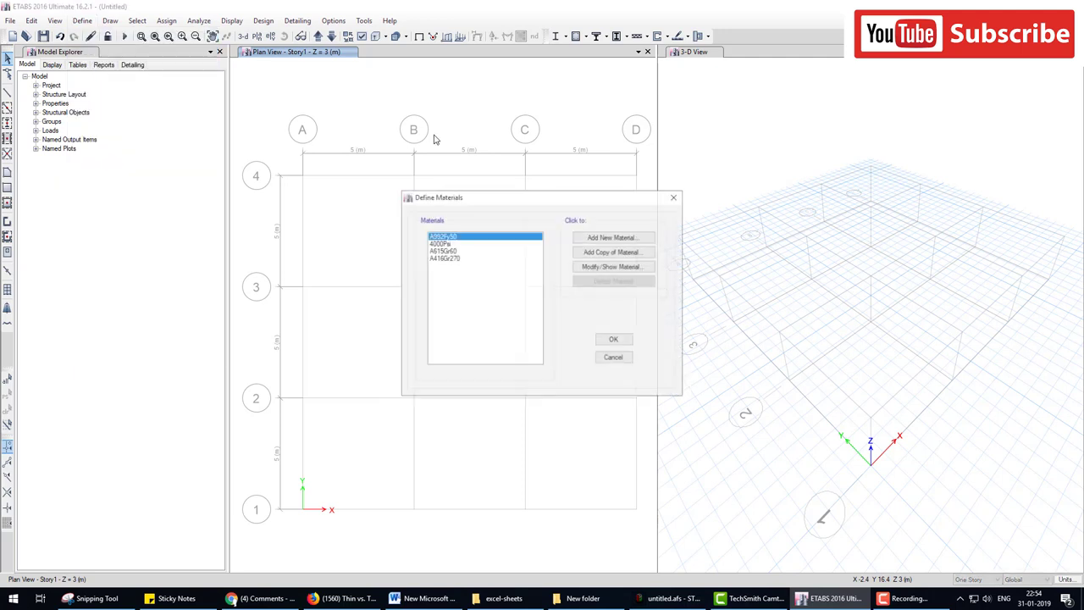
click(573, 237)
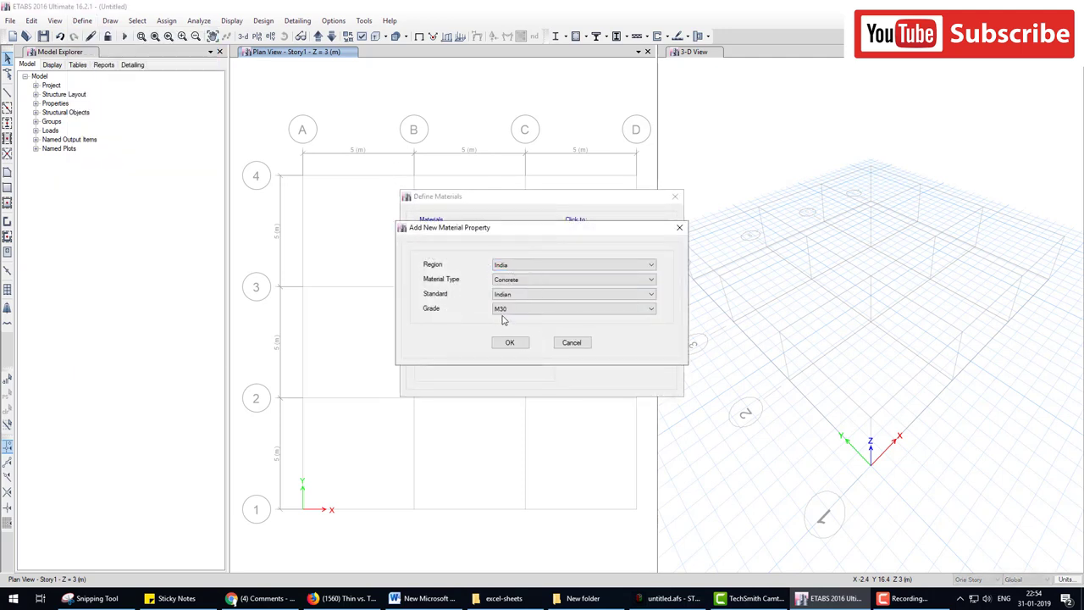
click(510, 342)
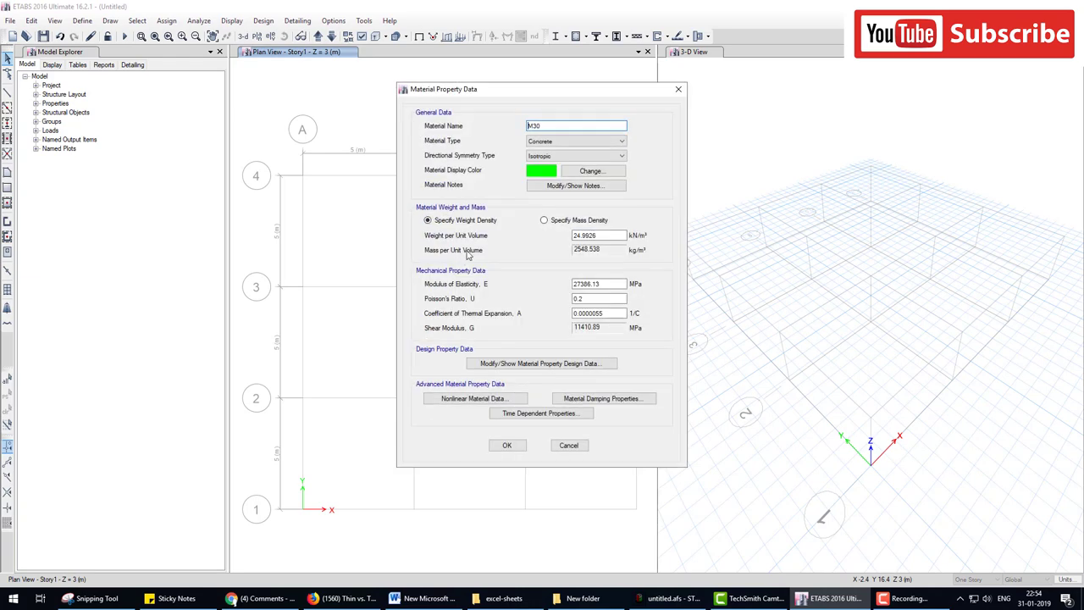
click(506, 447)
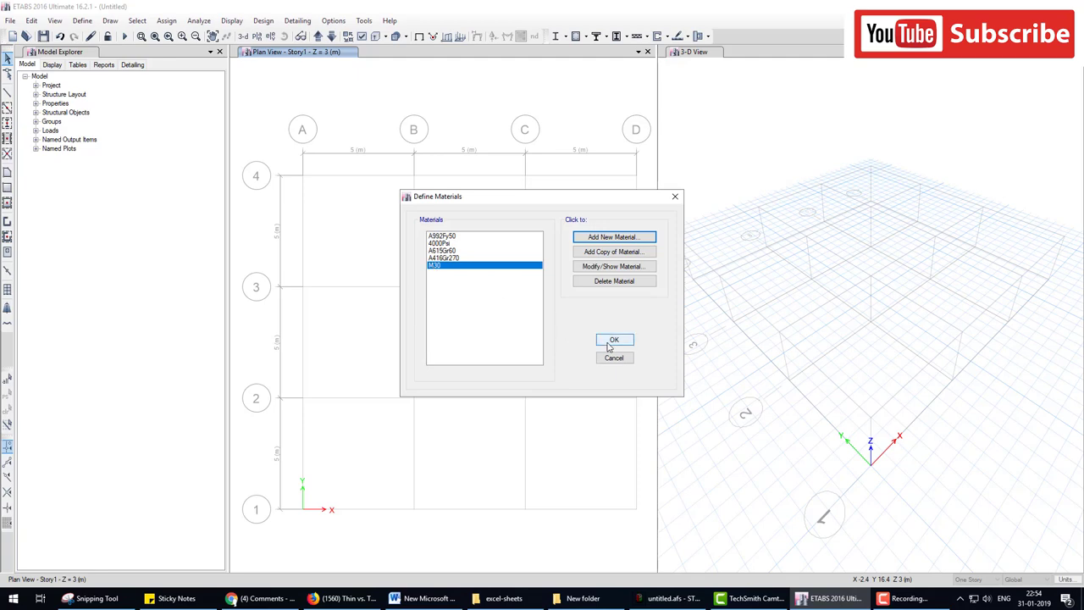
click(609, 342)
click(82, 20)
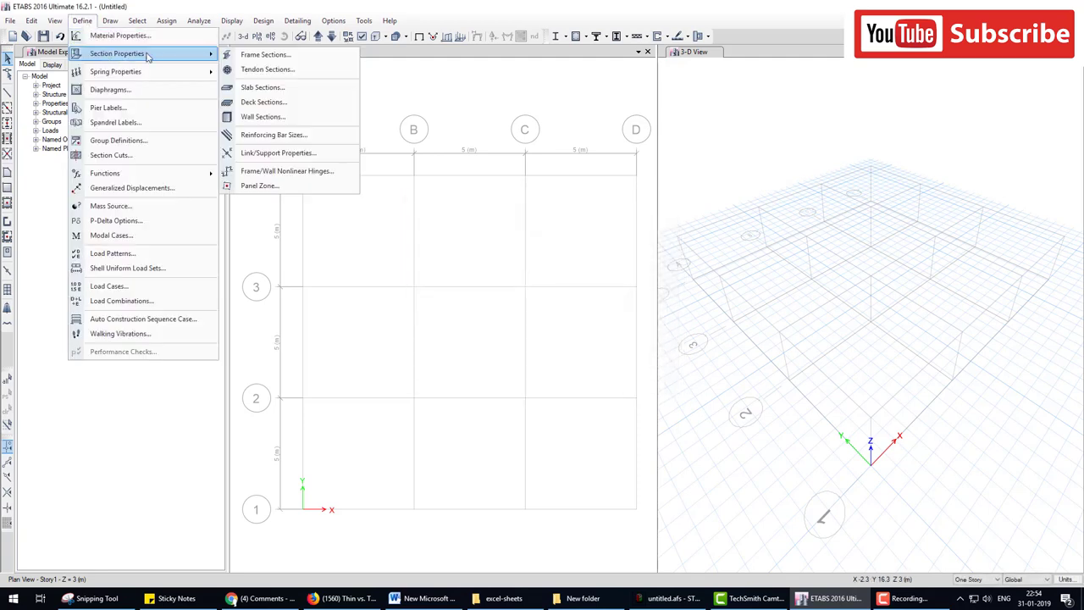
- Add a concrete rectangular frame section 'beam' using M30 with its depth and width
click(248, 55)
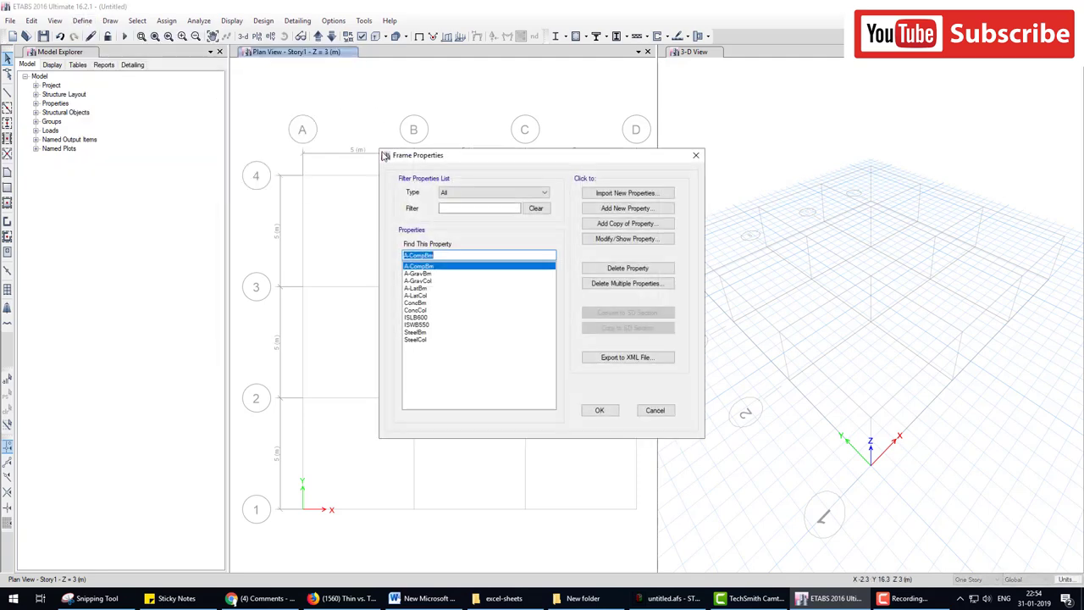
click(626, 208)
click(351, 270)
text(beam)
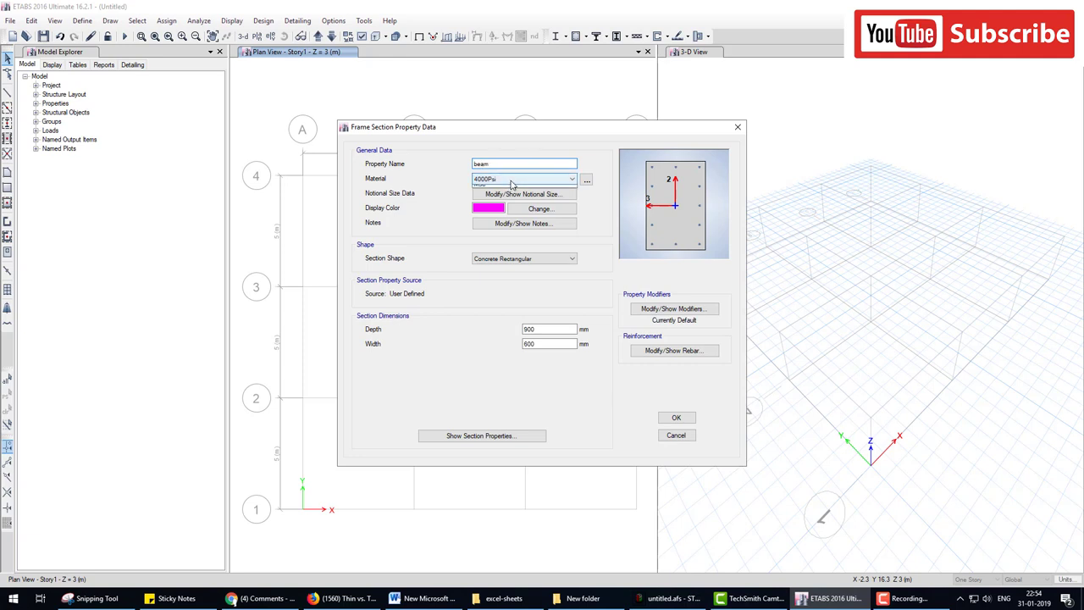
click(519, 179)
click(500, 217)
drag(545, 330, 448, 328)
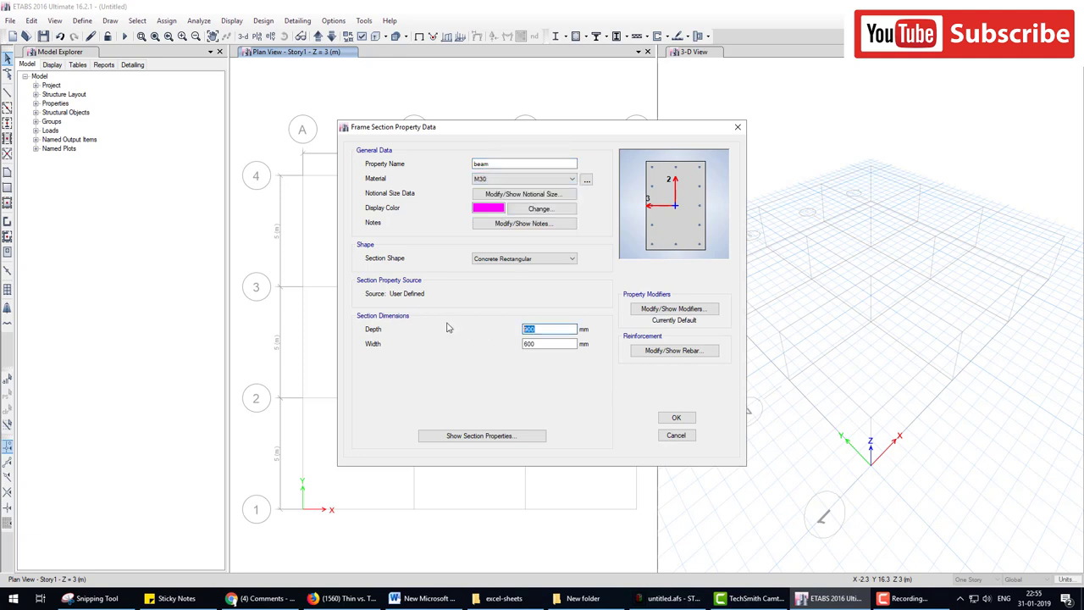
text(400)
drag(534, 345, 410, 345)
text(4)
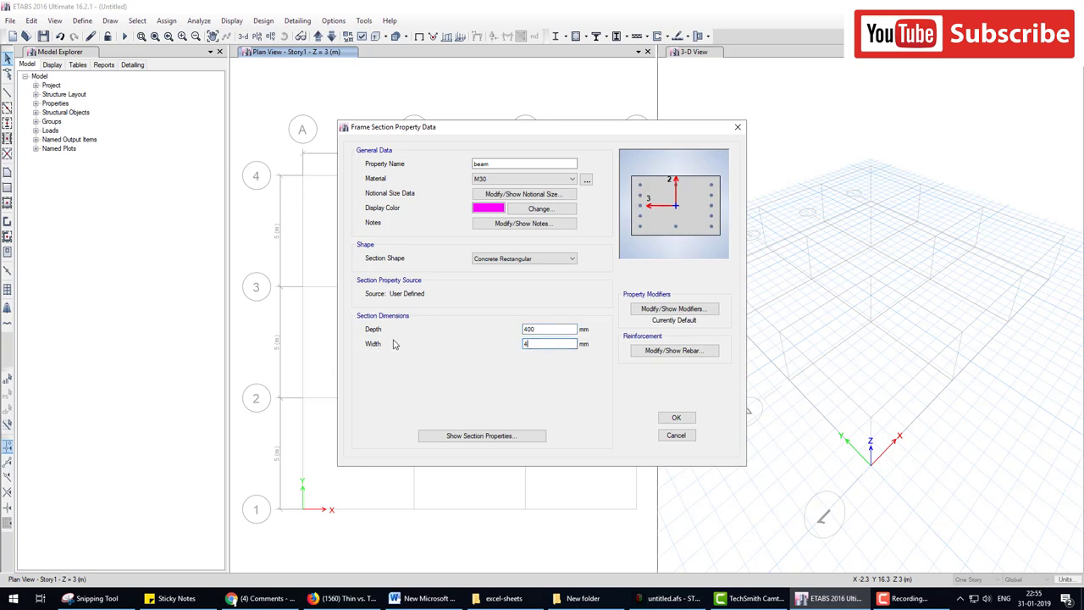
click(671, 424)
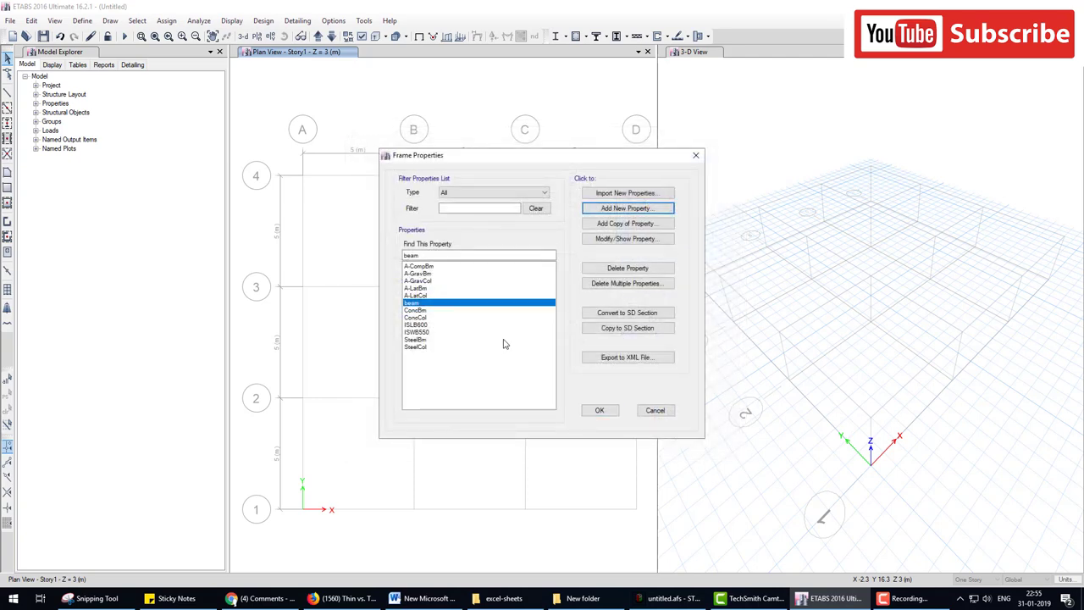
- Add a 600×600 mm M30 concrete rectangular frame section named 'column'
click(617, 208)
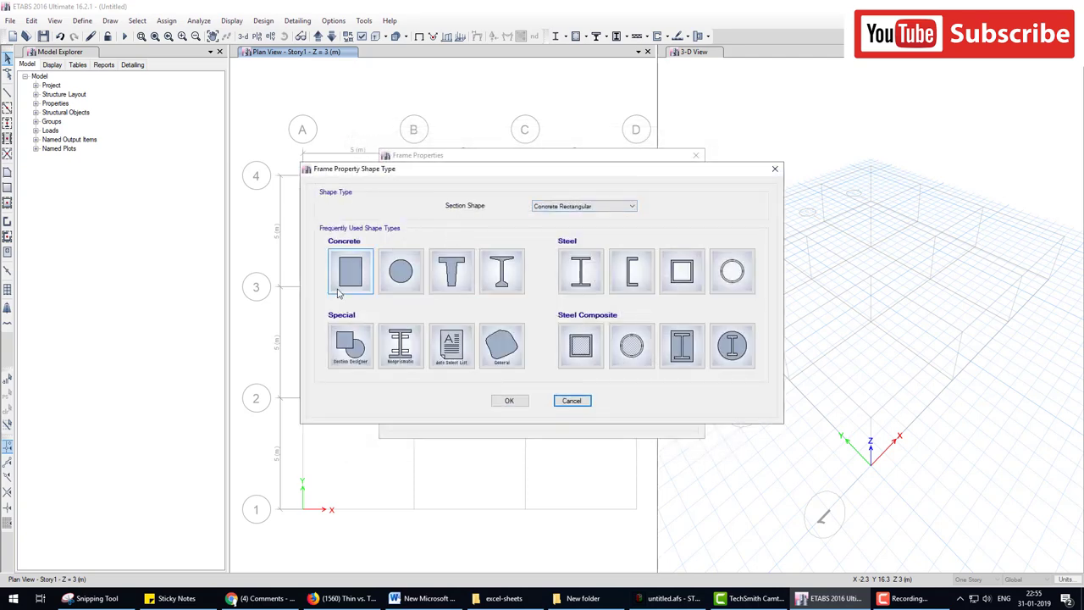
key(Escape)
text(column)
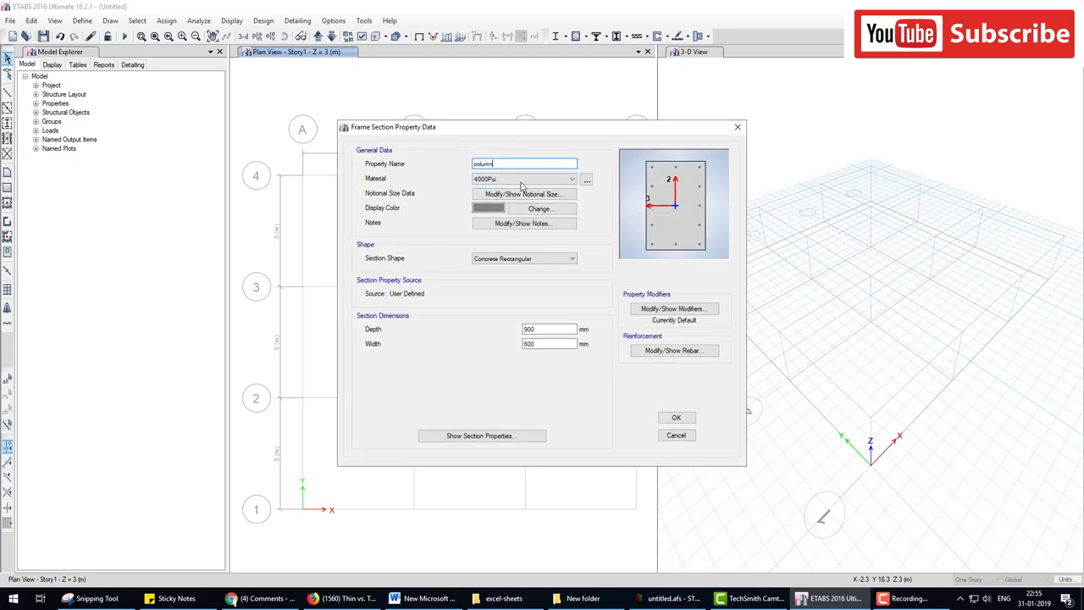
click(523, 179)
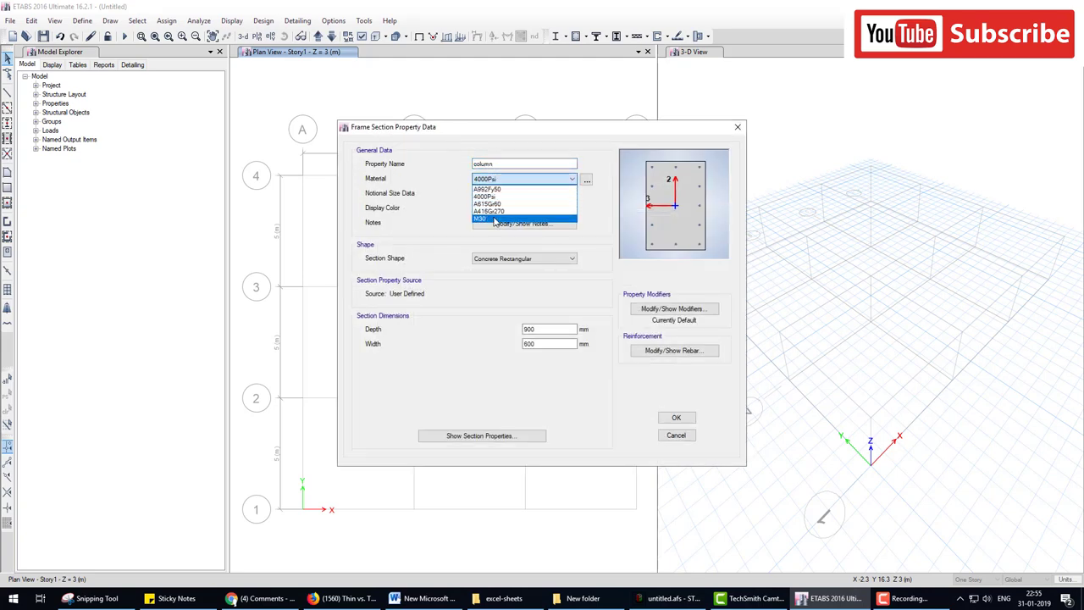
click(522, 219)
drag(549, 326, 441, 335)
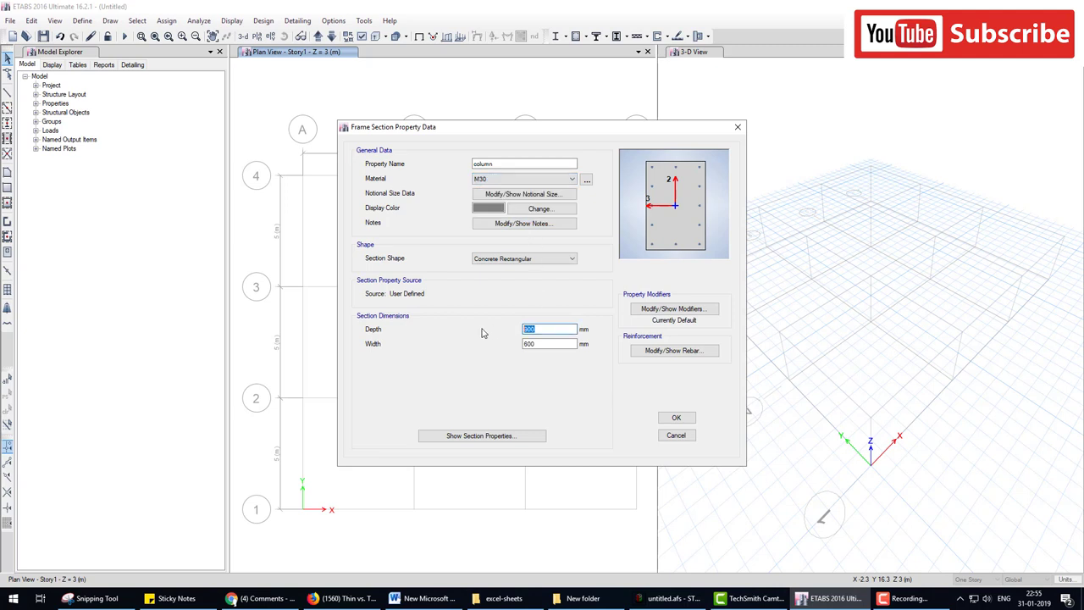
text(600)
click(676, 417)
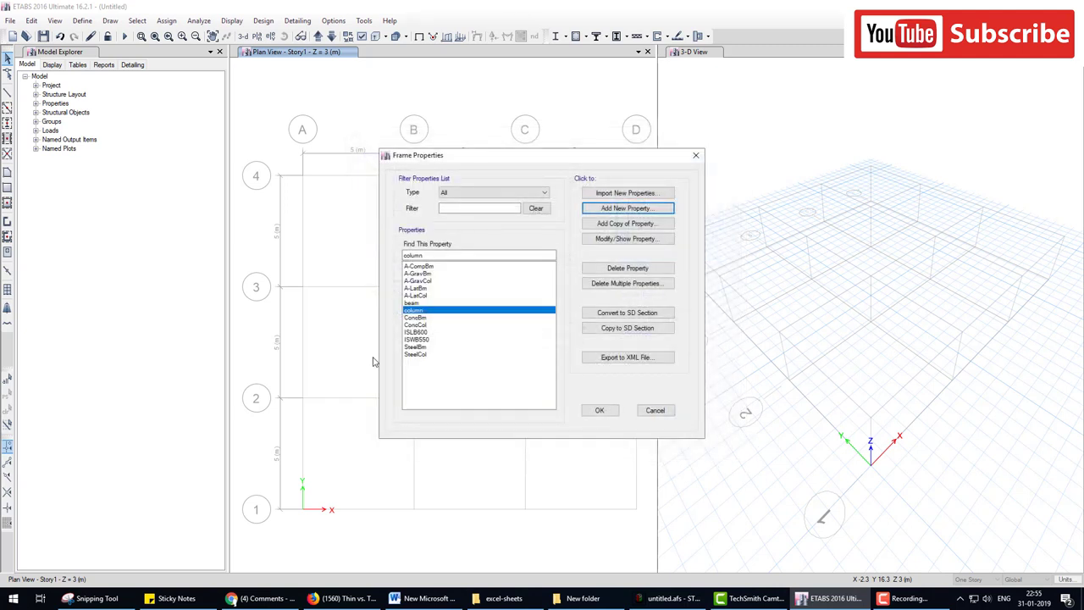
- Review the beam and column sections in the frame properties list and close it
click(424, 303)
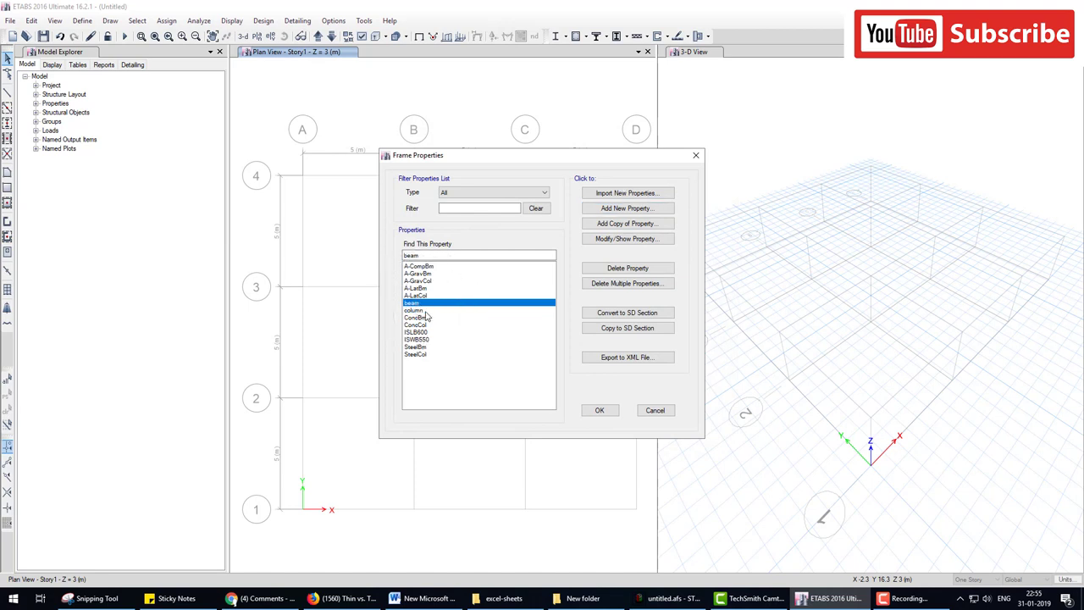
click(432, 311)
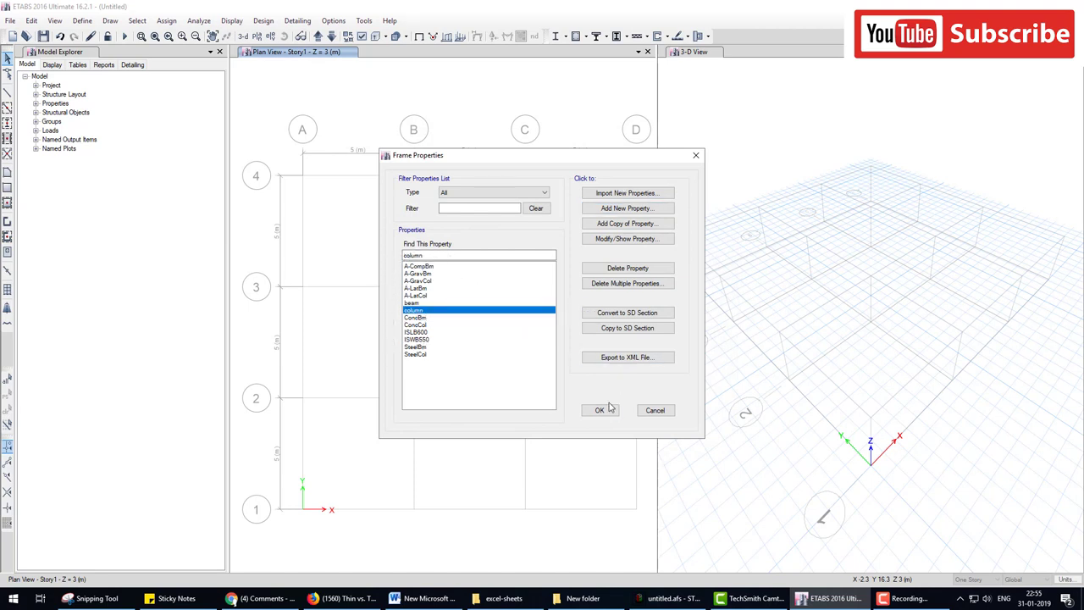
click(599, 410)
click(82, 21)
mouse_move(117, 53)
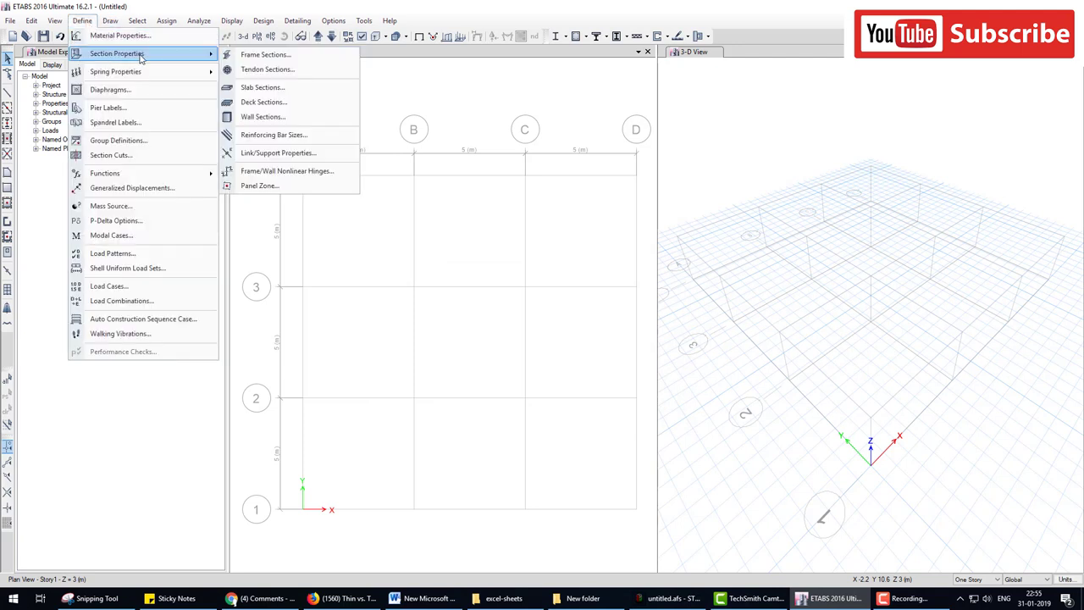
- Delete the Plank1 slab section and make Slab1 an M30 Layered shell
click(262, 87)
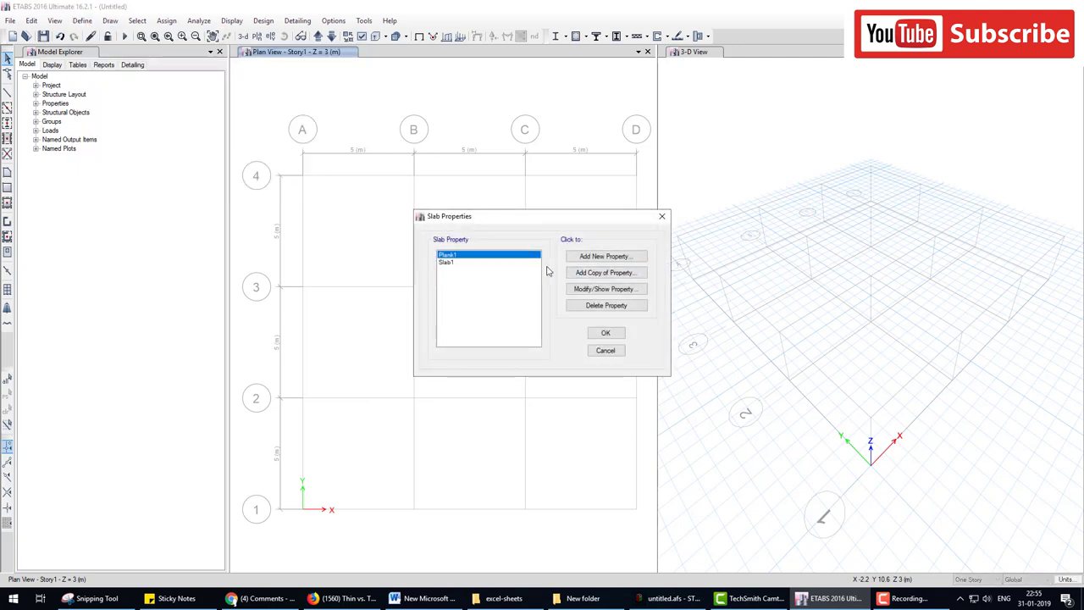
click(607, 305)
click(566, 350)
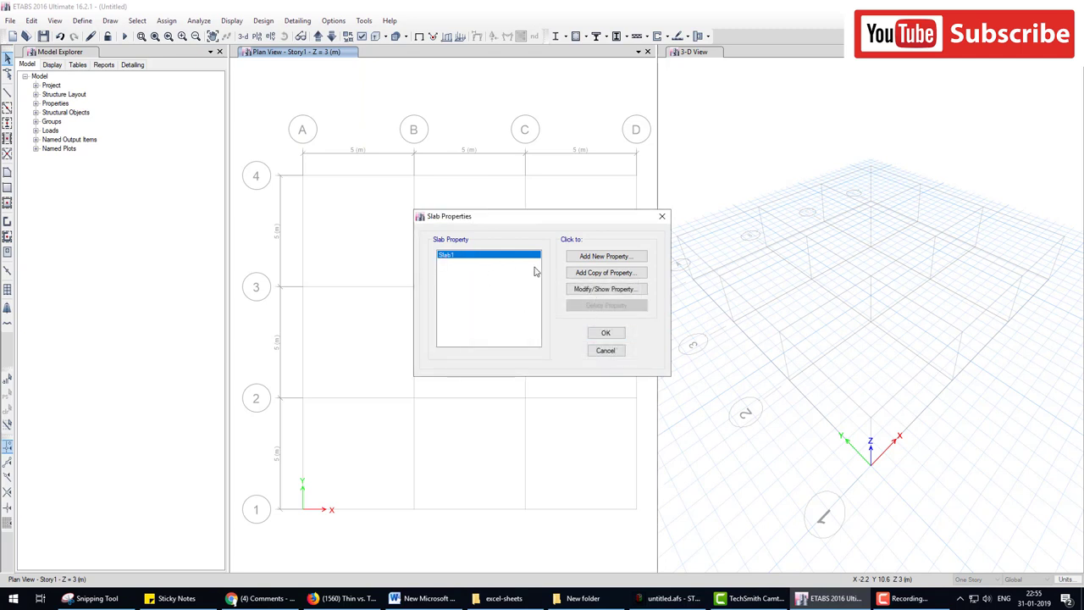
click(595, 290)
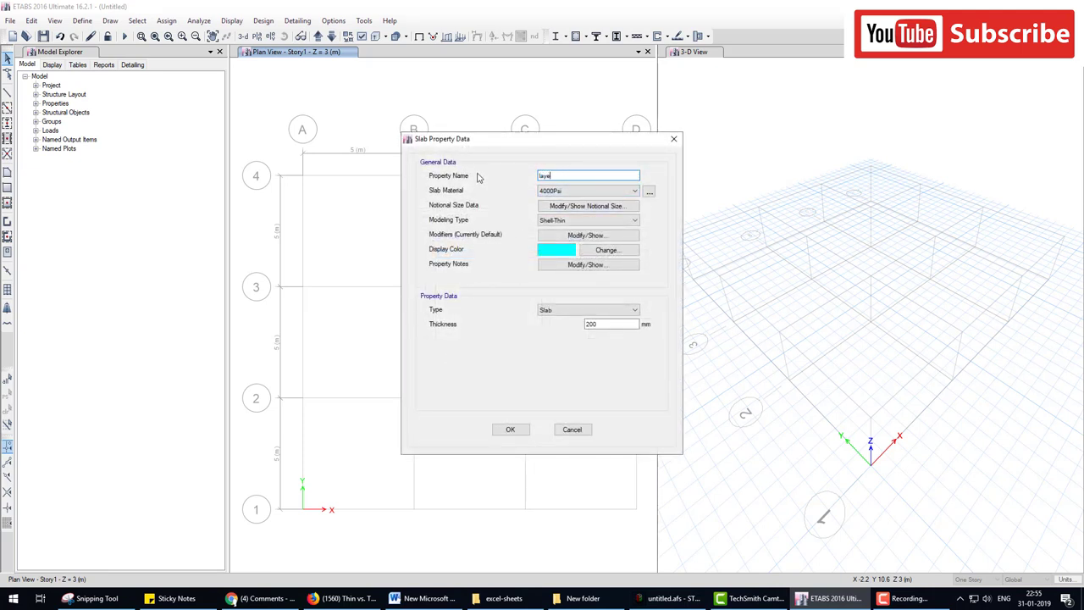
click(556, 191)
click(563, 222)
click(563, 220)
click(559, 252)
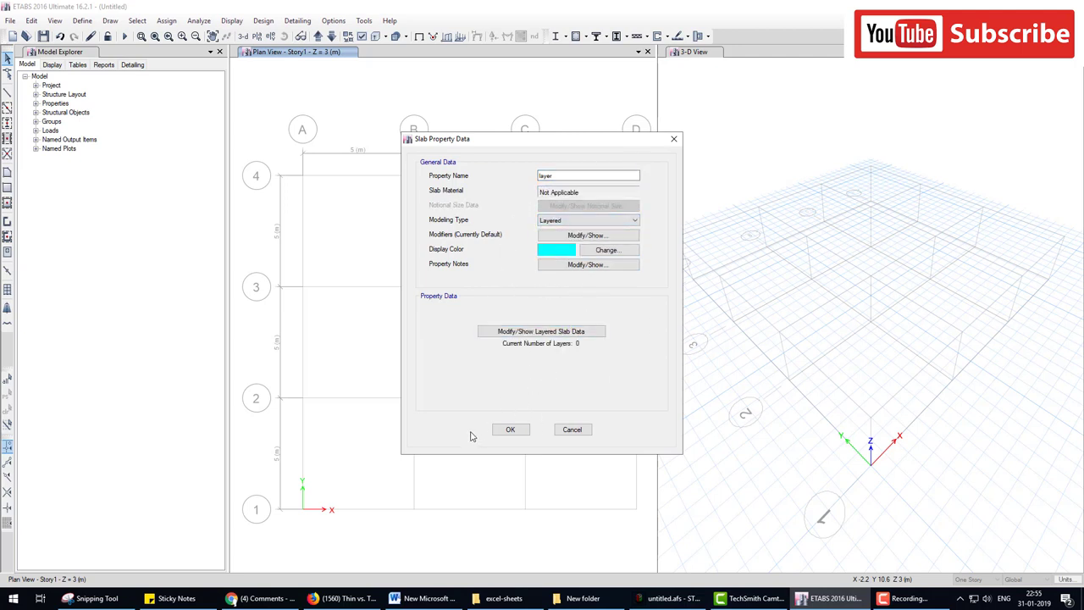
click(511, 433)
click(615, 354)
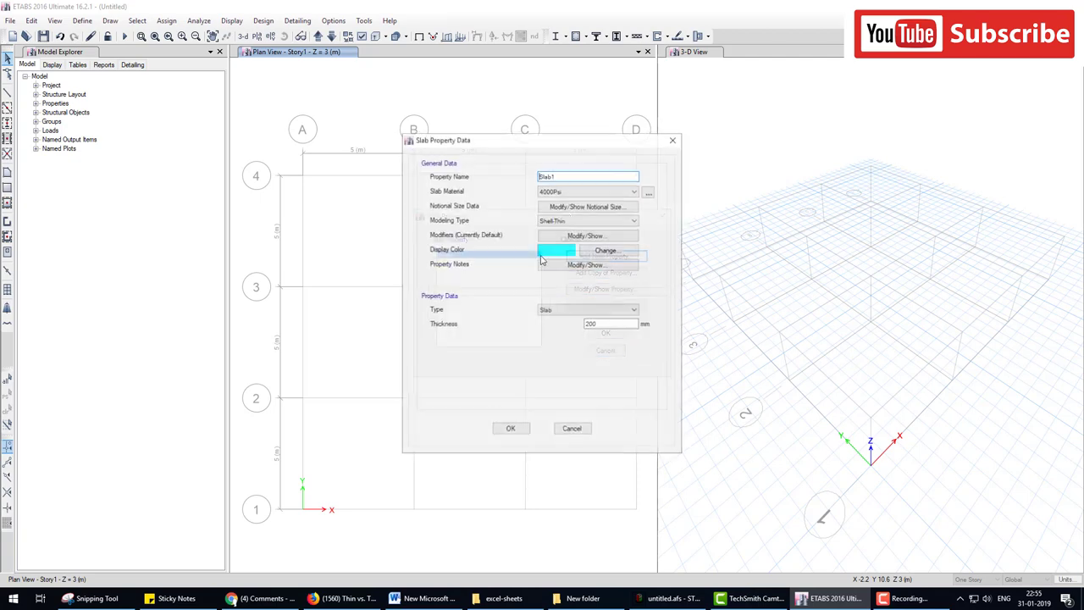
- Add a 200 mm M30 membrane slab section named membrance
click(604, 256)
text(membrance)
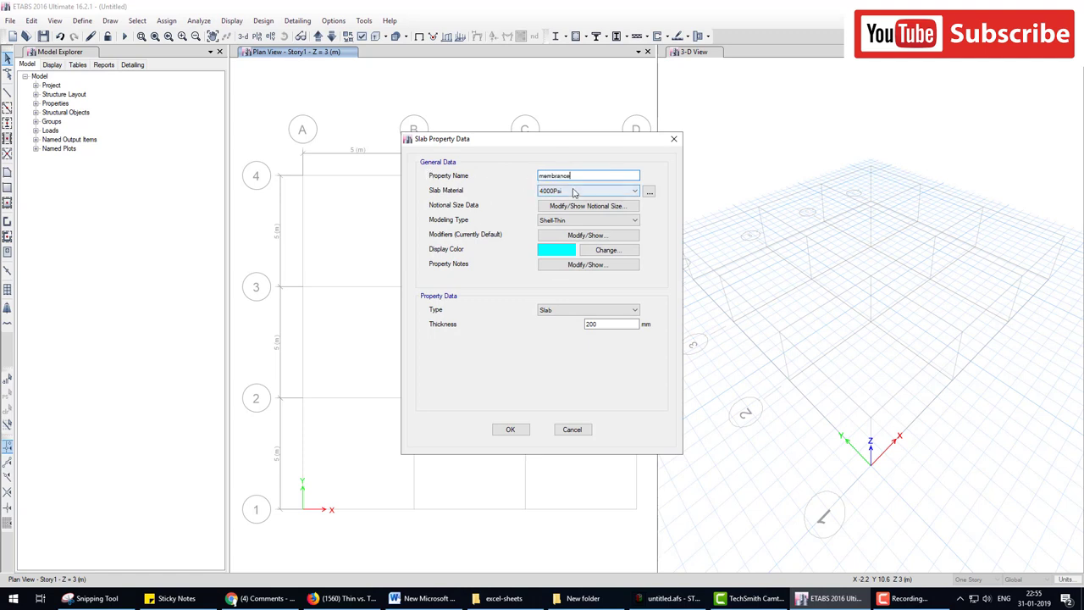
click(593, 191)
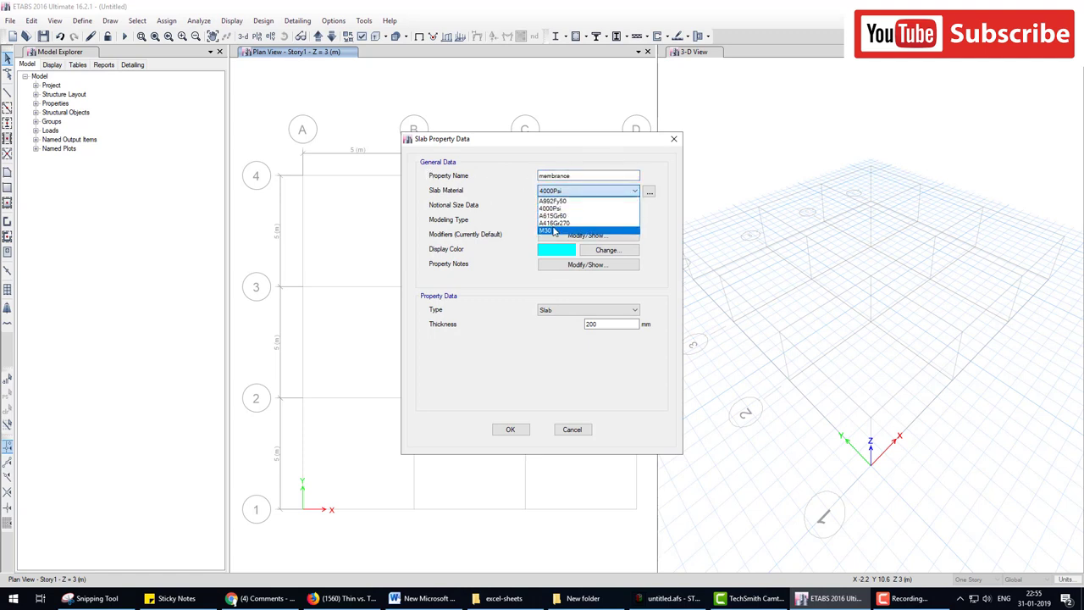
click(584, 222)
drag(615, 324, 533, 332)
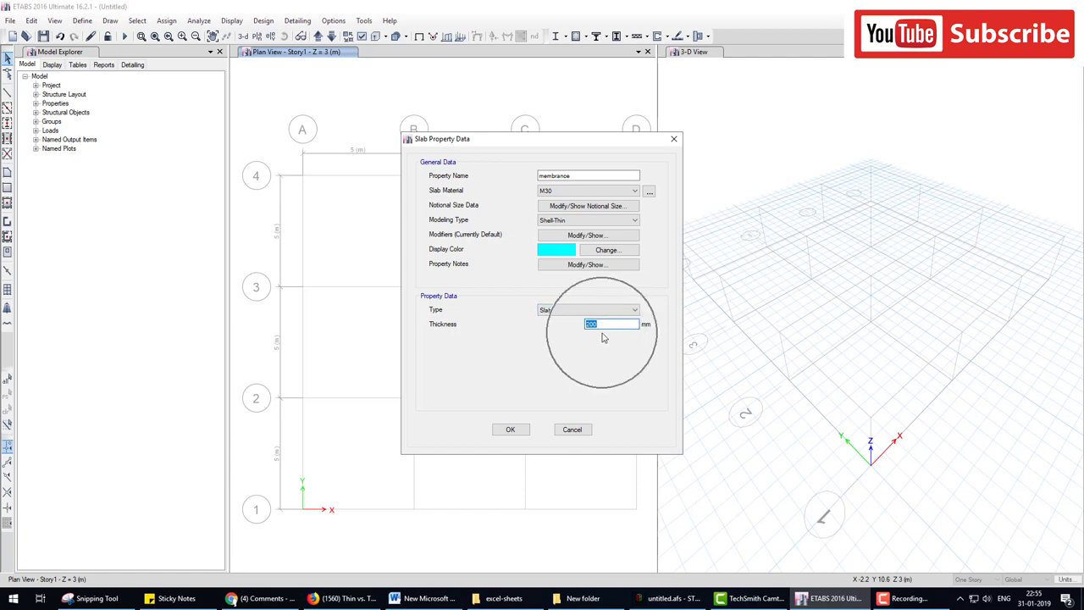
click(501, 430)
- Add a Shell-Thick slab section named shell thick
click(593, 256)
text(shell thick)
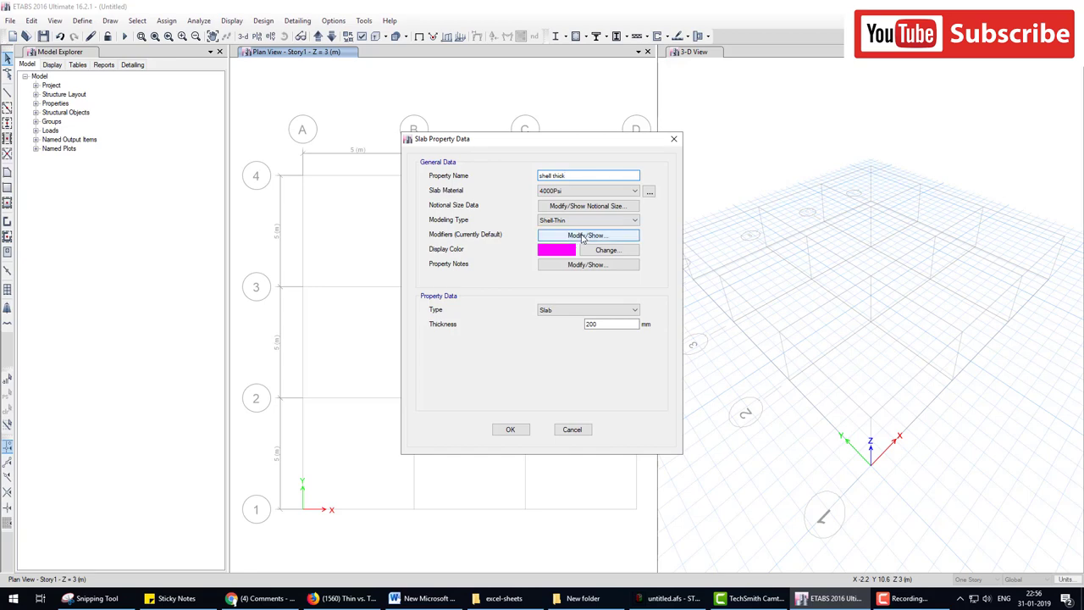
click(574, 220)
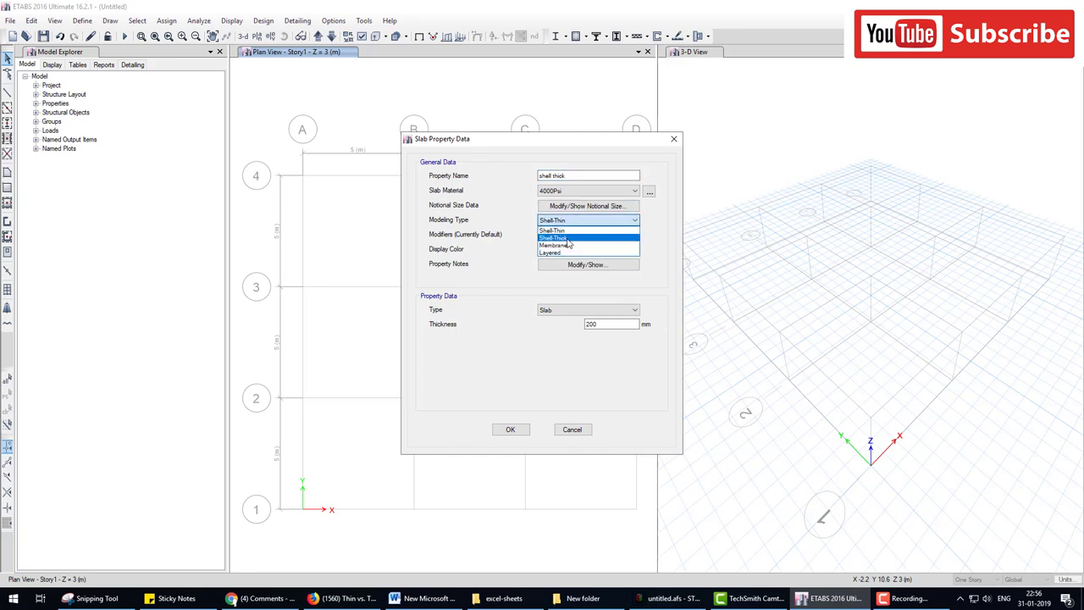
click(554, 238)
click(509, 429)
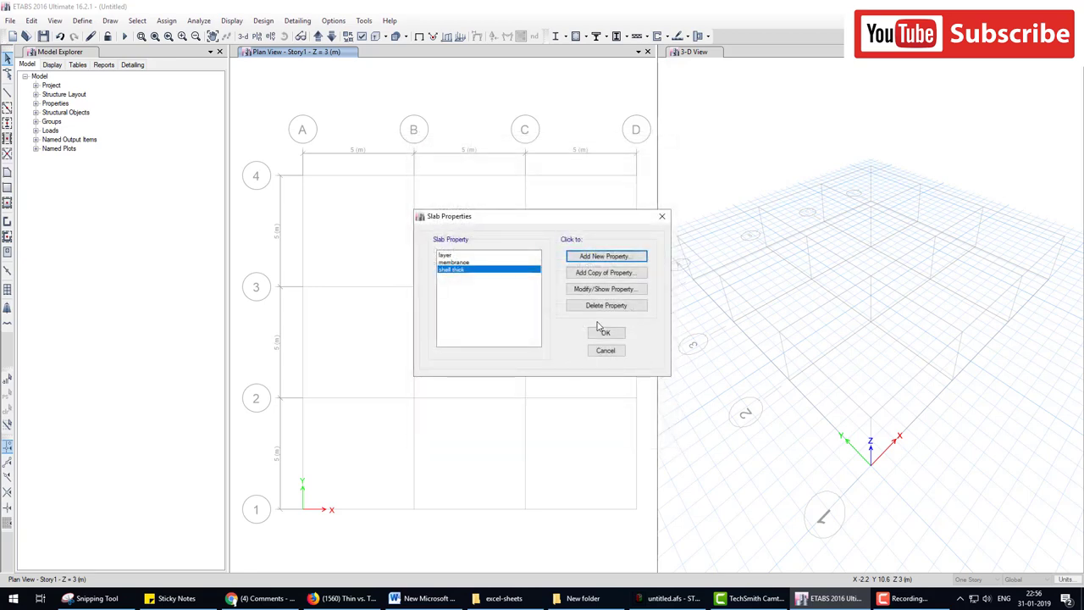
- Add the 200 mm Shell-Thin section named shell thin and close the slab list
click(599, 257)
text(shell thi)
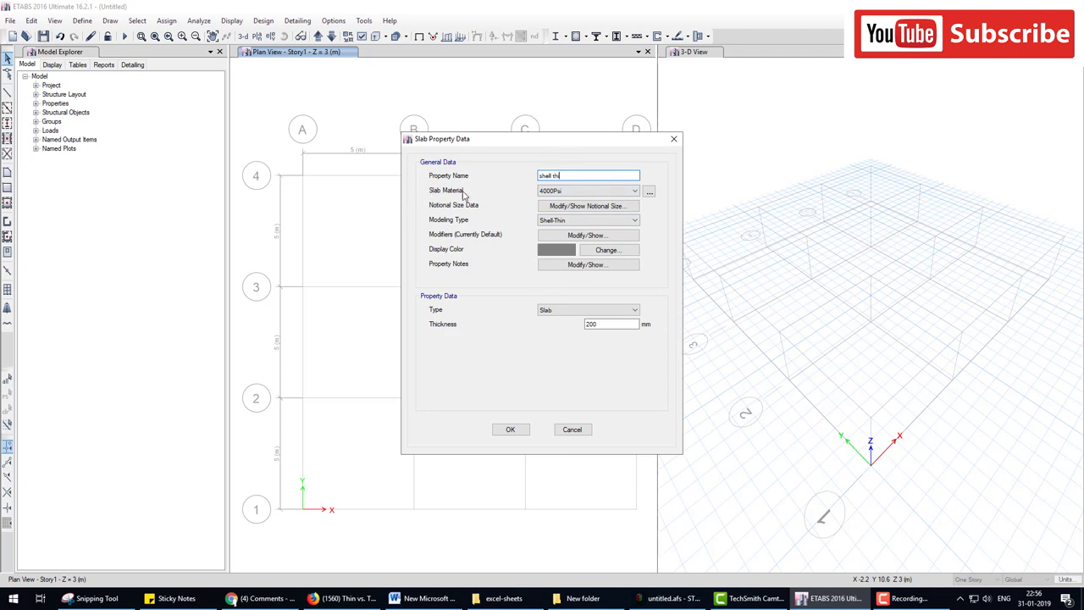
text(n)
click(592, 220)
click(575, 280)
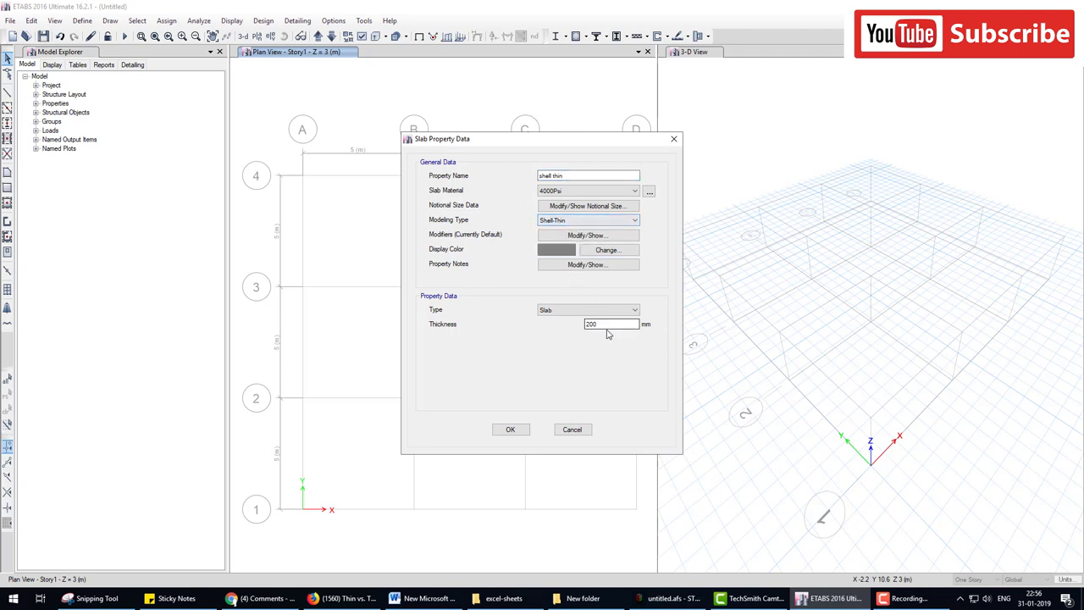
click(510, 429)
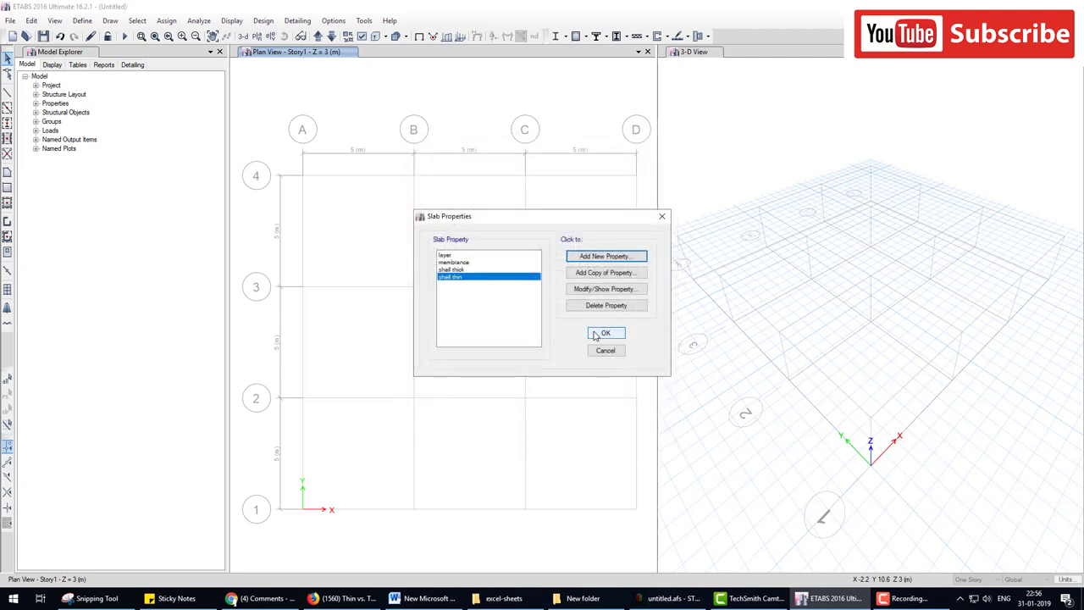
click(597, 335)
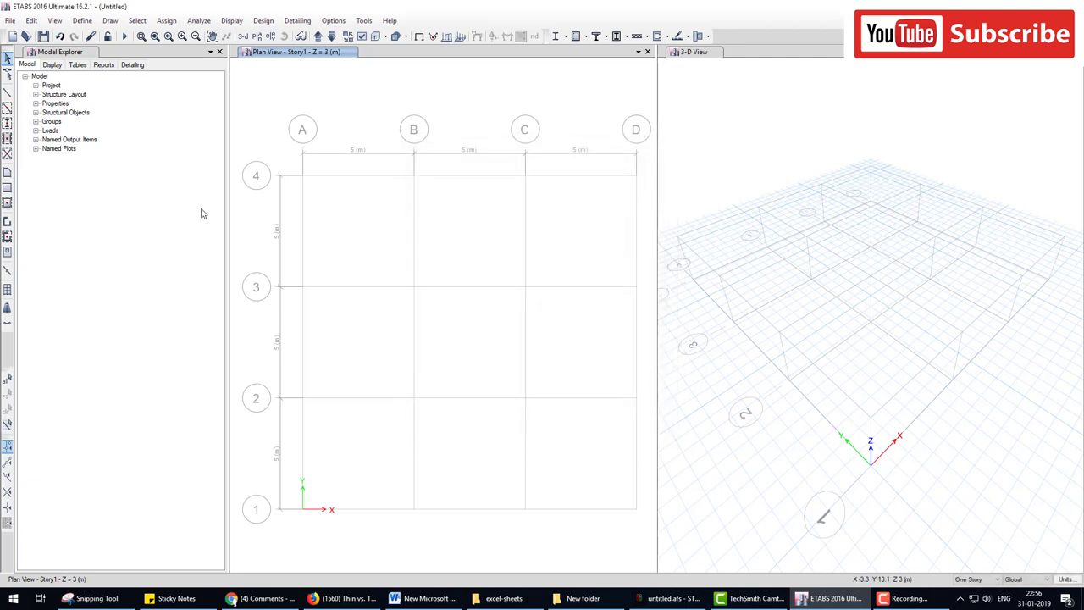
- Set up Quick Draw Columns using the column section property
click(7, 123)
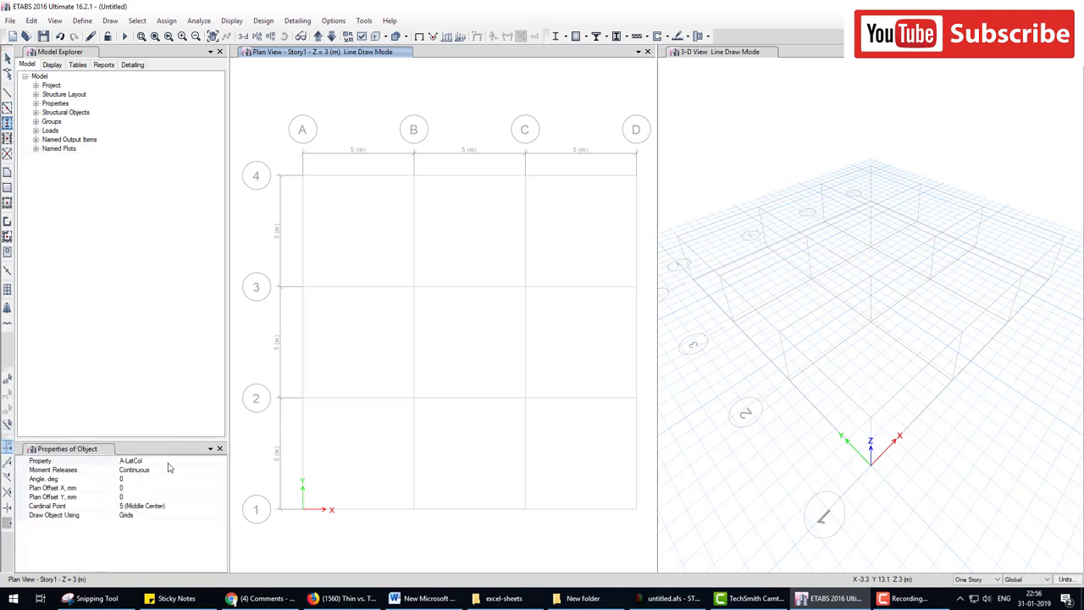
click(218, 460)
click(221, 462)
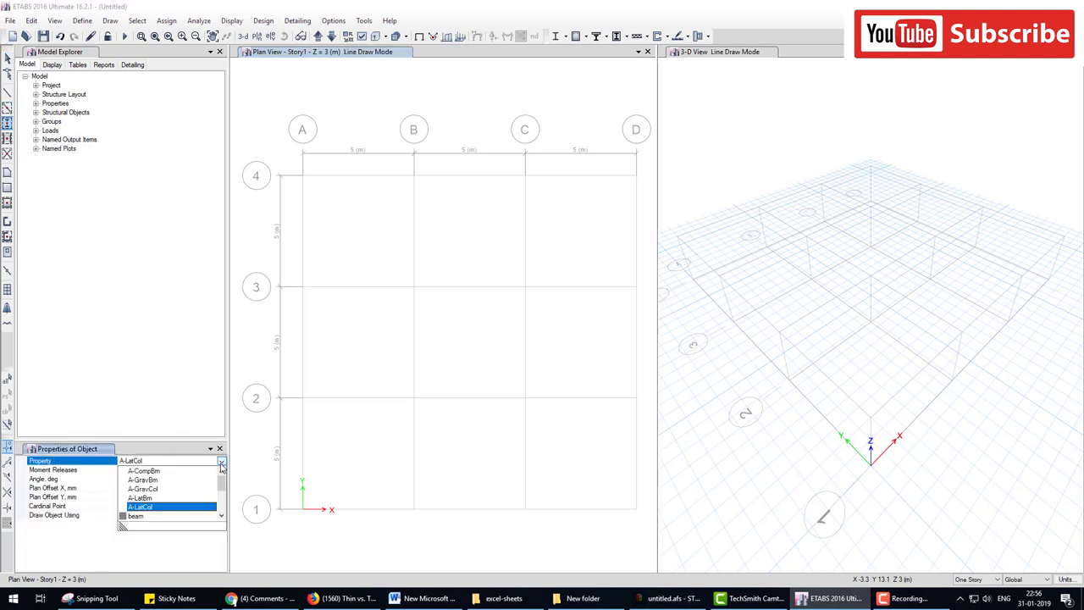
scroll(161, 506, down, 1)
click(152, 515)
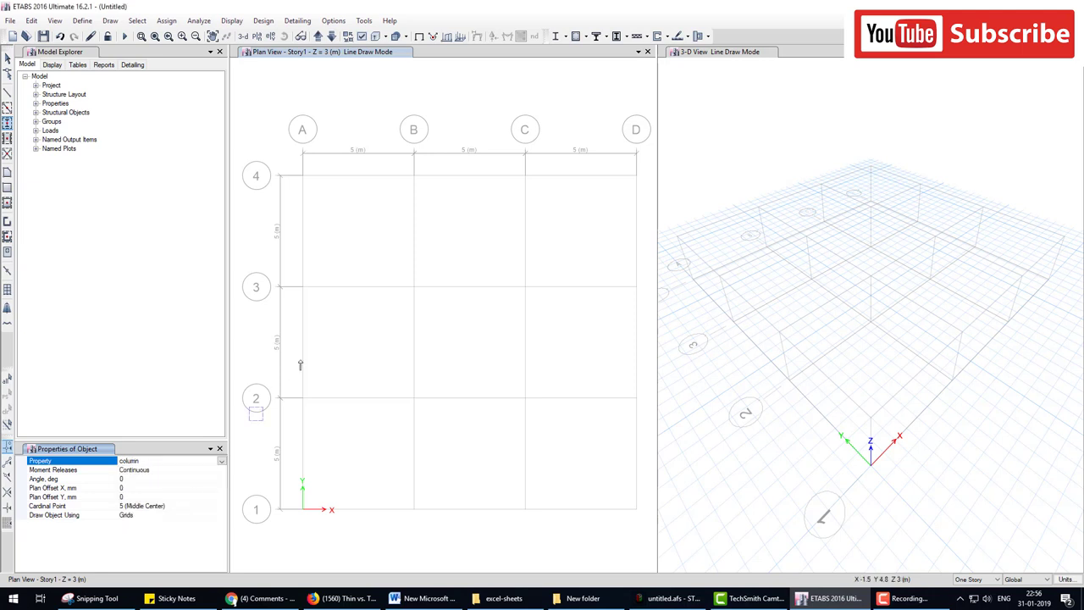
- Place columns at grid intersections A–D along lines 4 and 3
click(302, 177)
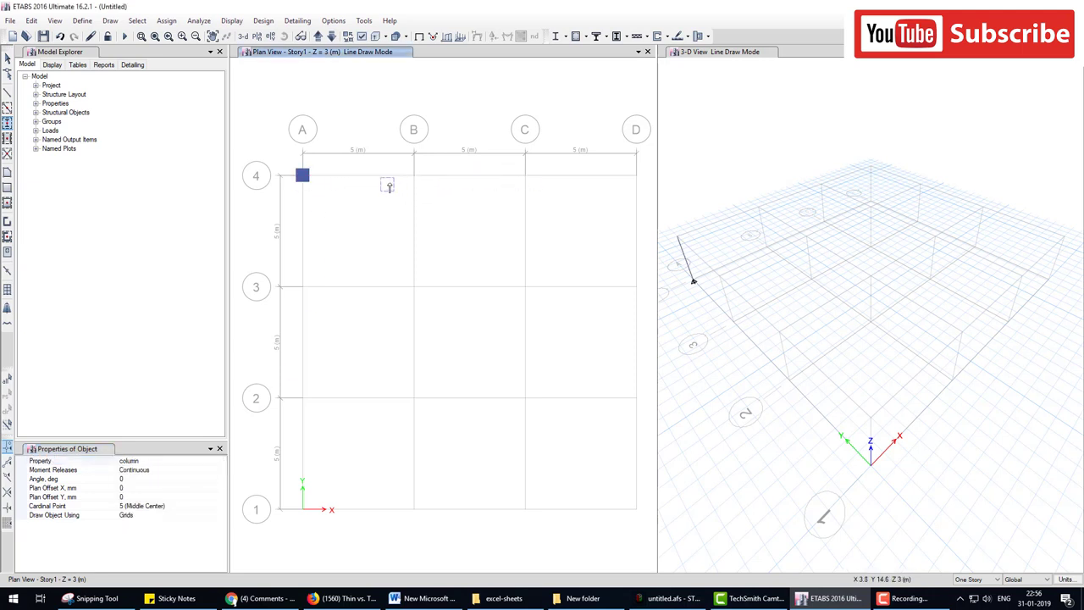
click(413, 175)
click(525, 175)
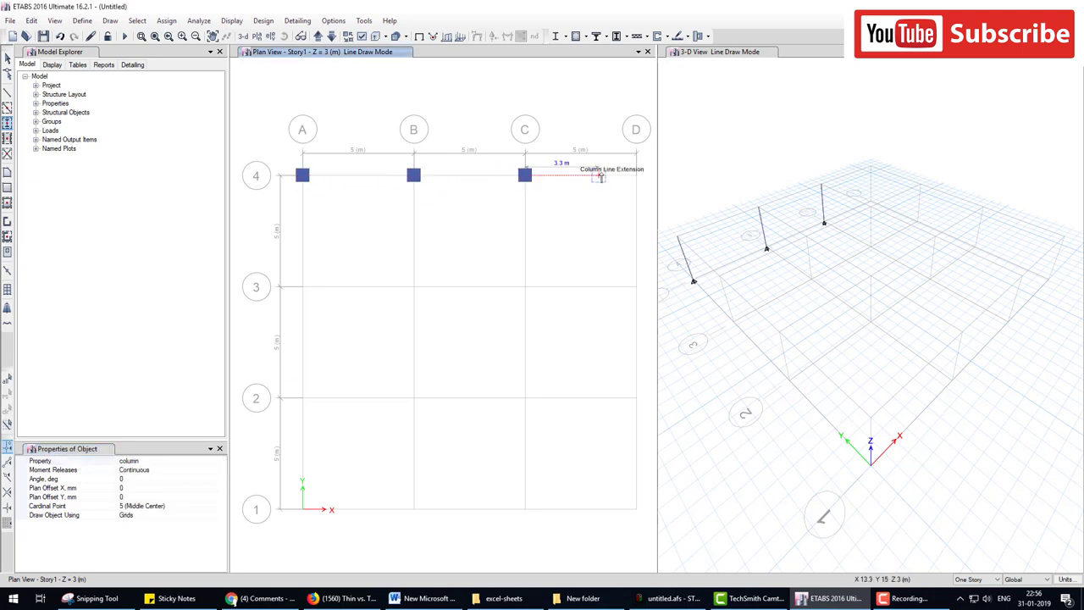
click(636, 175)
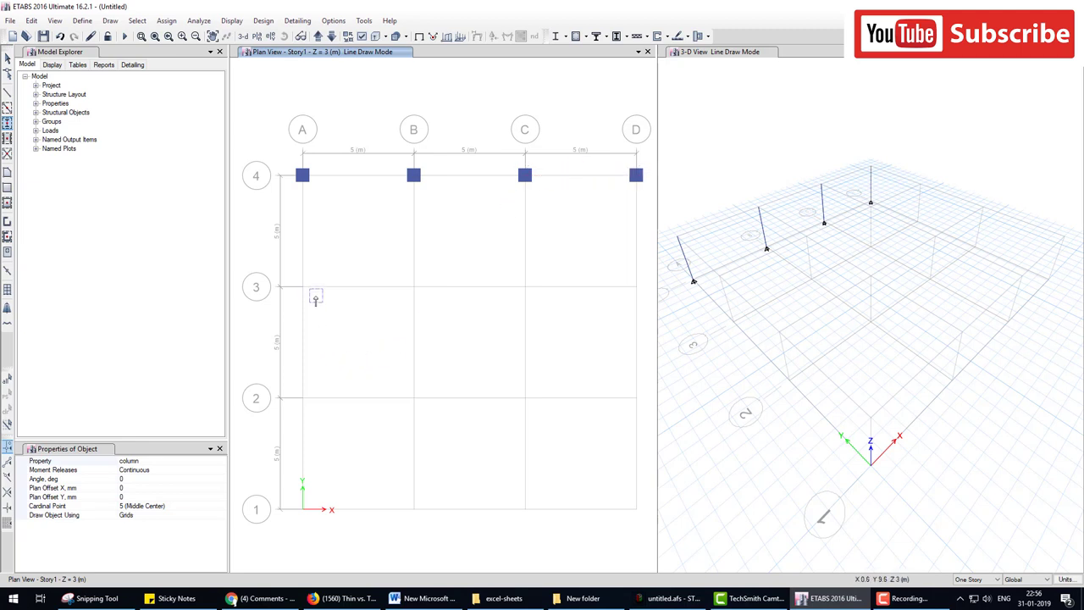
click(303, 287)
click(413, 287)
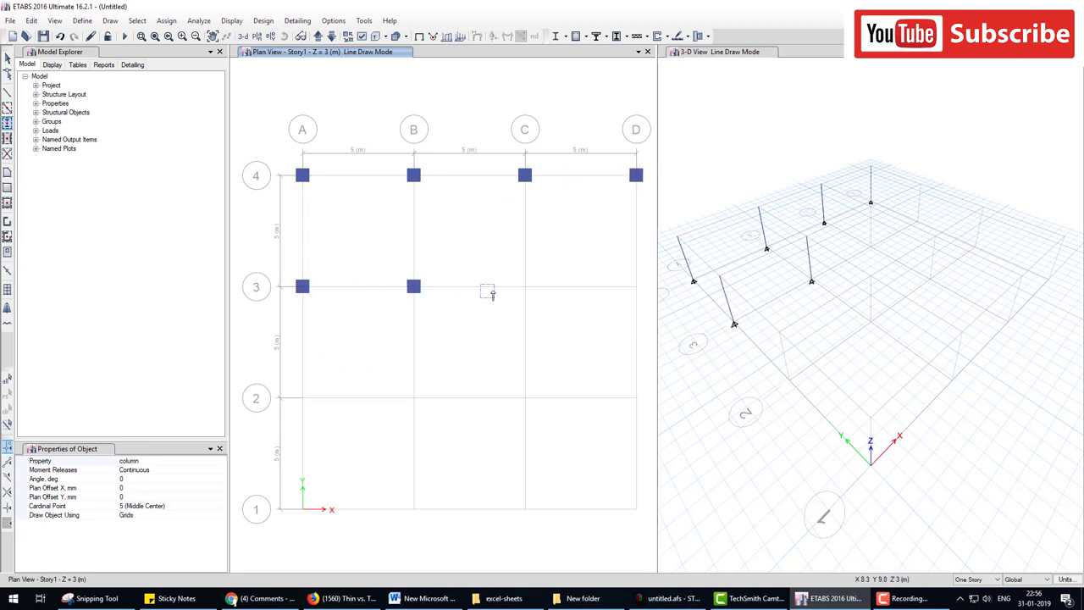
click(525, 287)
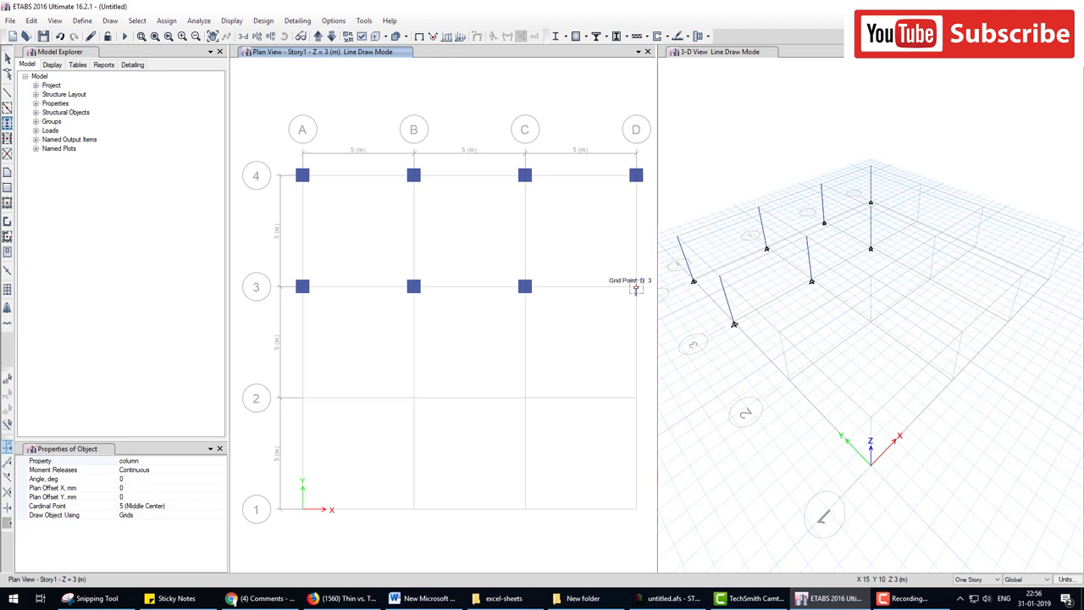
click(636, 287)
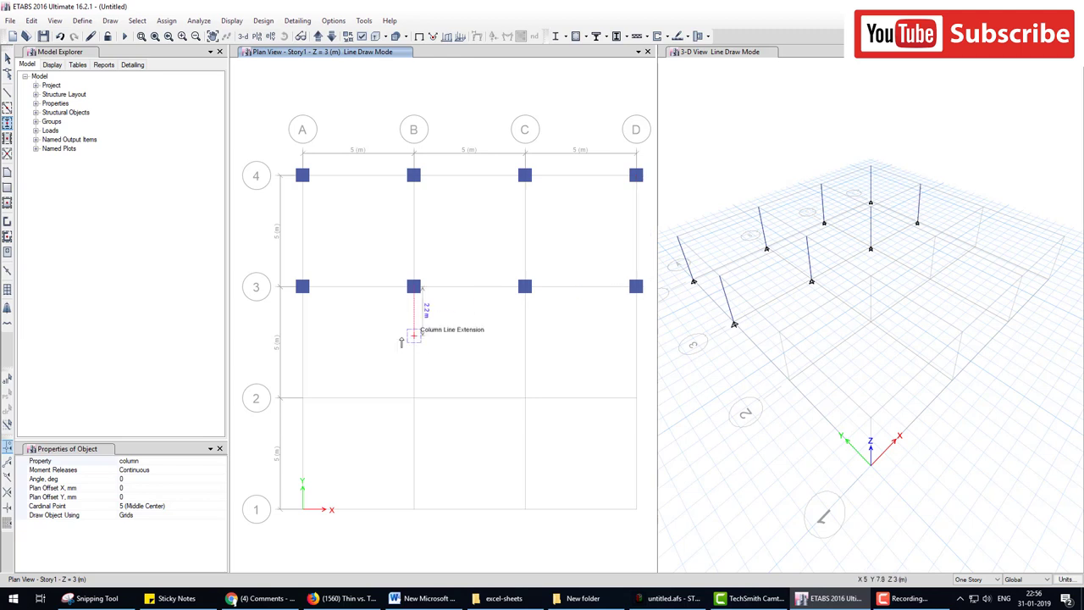
- Place columns at A-2, A-1, B-2, B-1, C-2 and C-1
click(302, 398)
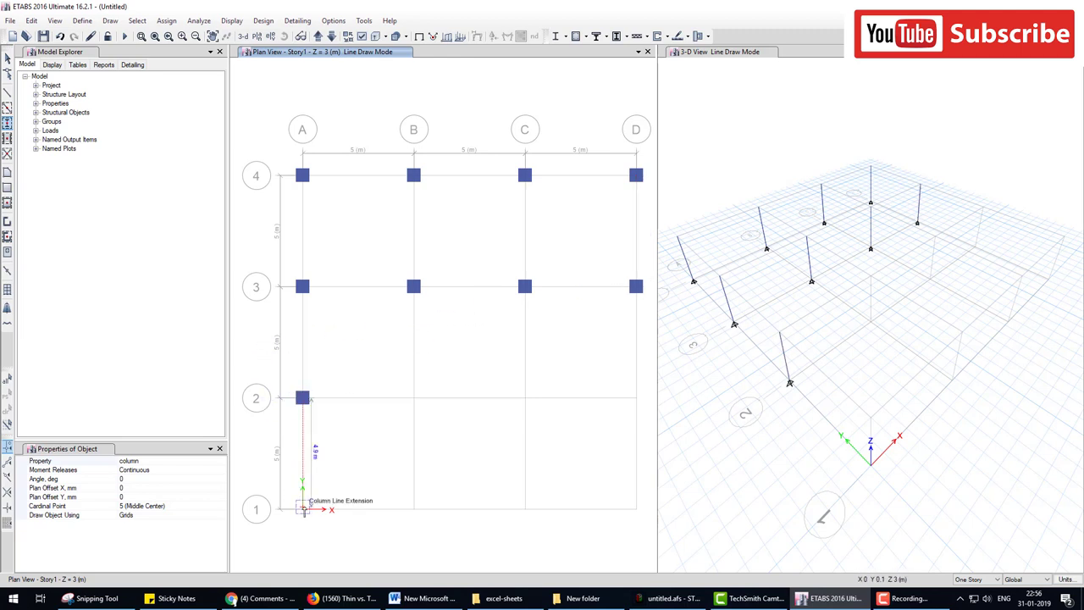
click(303, 509)
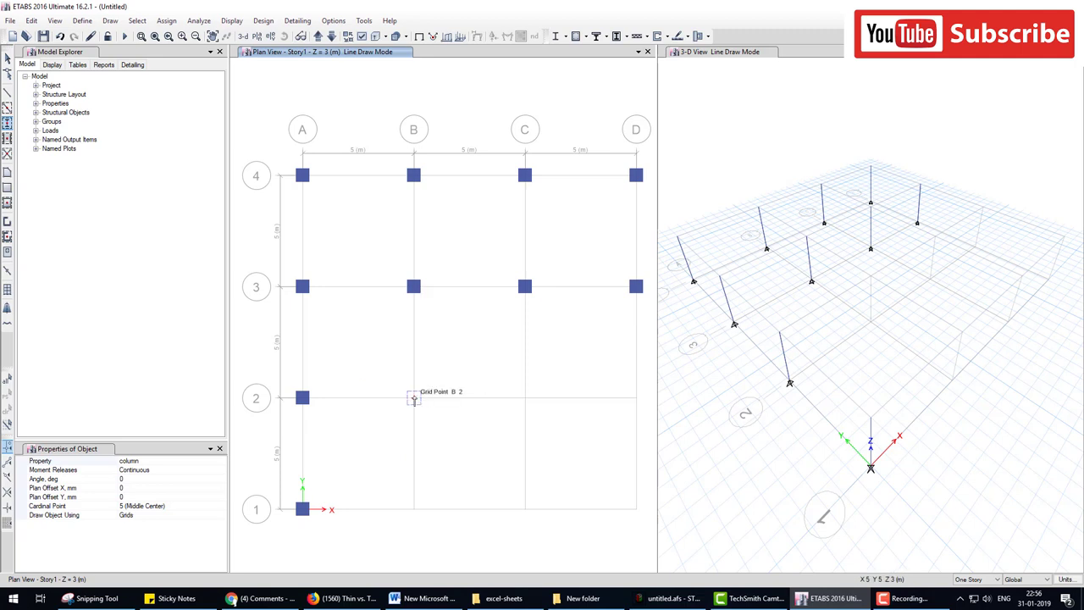
click(414, 397)
click(413, 508)
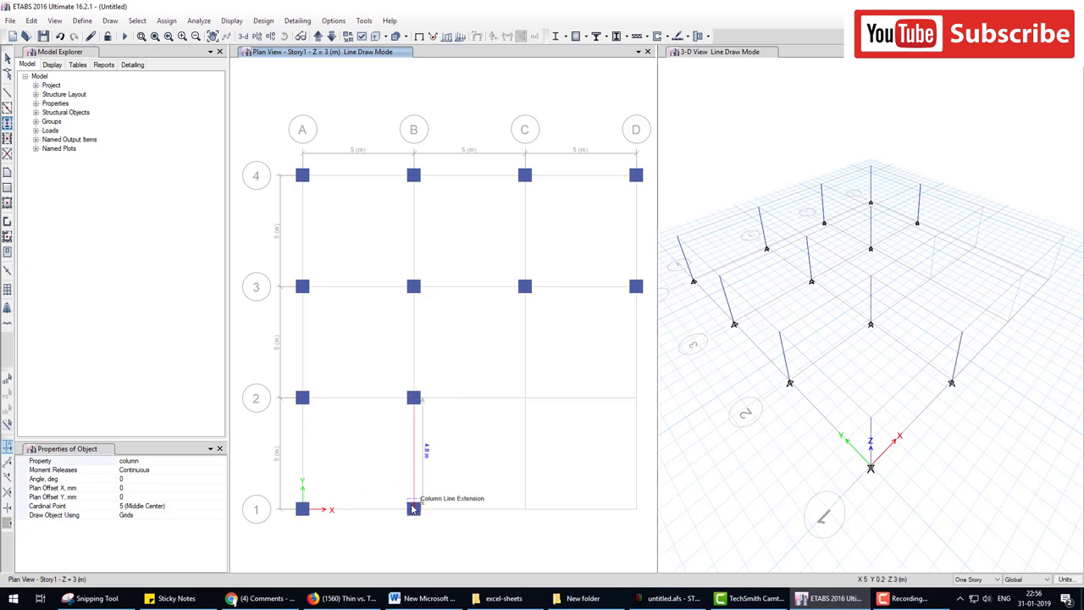
click(525, 398)
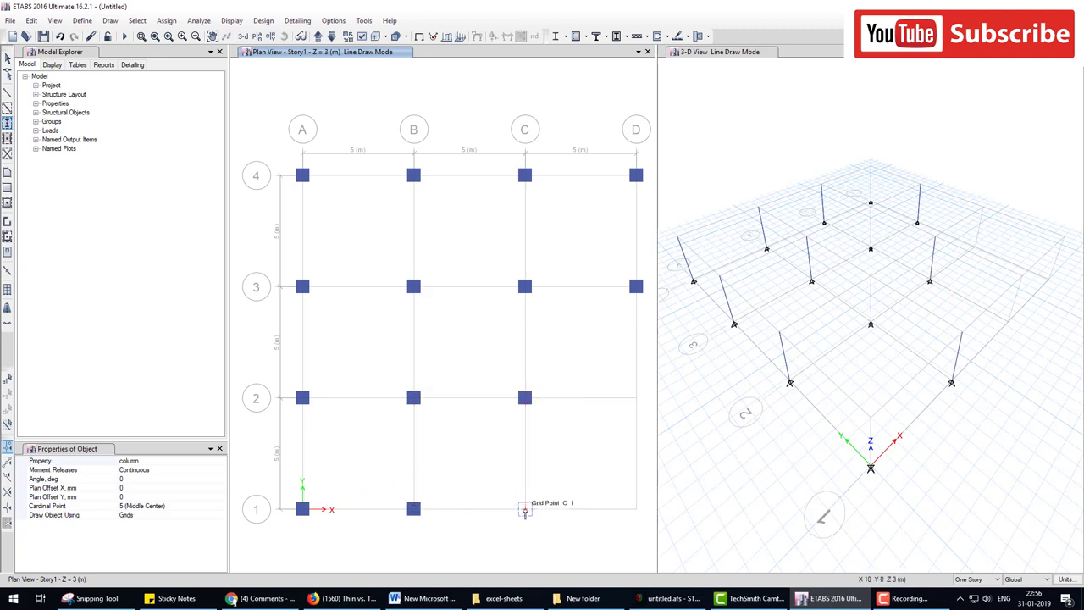
click(525, 509)
- Place the last column at D-2 and set new Frame-type beams to the beam section
click(638, 397)
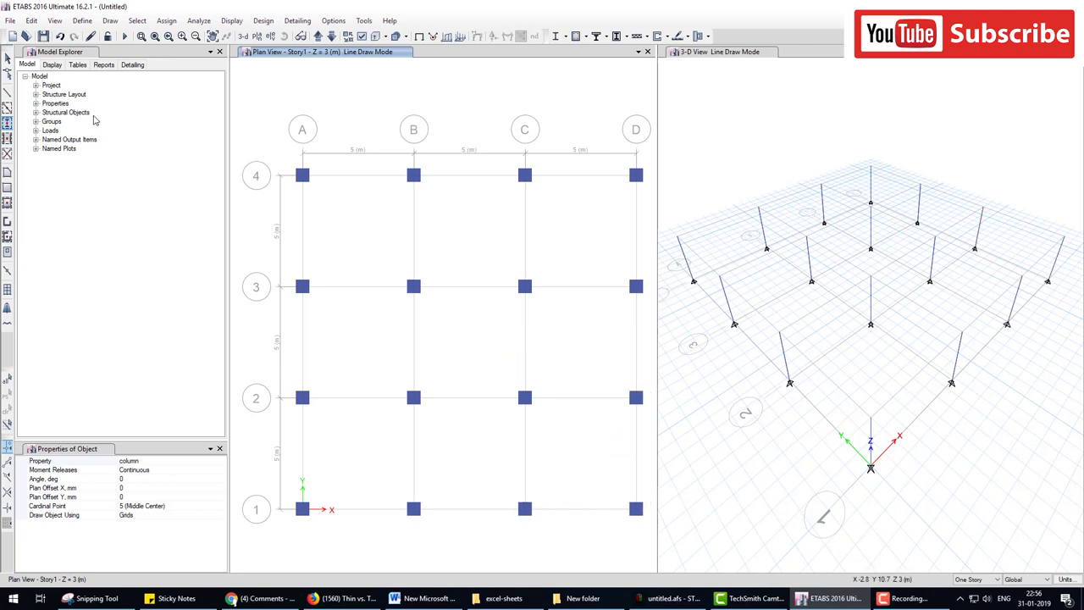
click(8, 110)
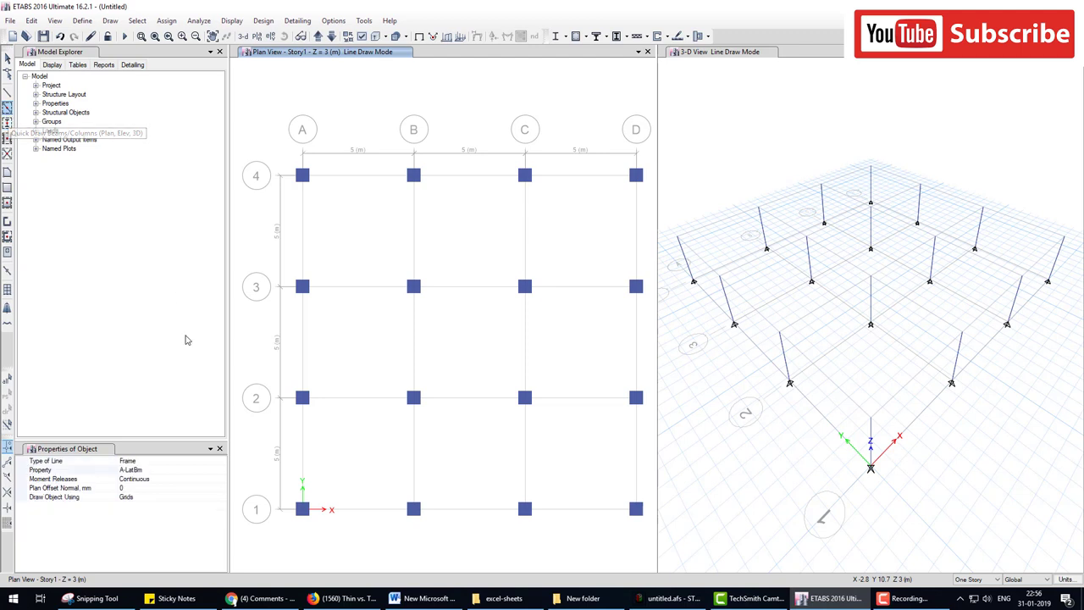
click(213, 463)
click(221, 461)
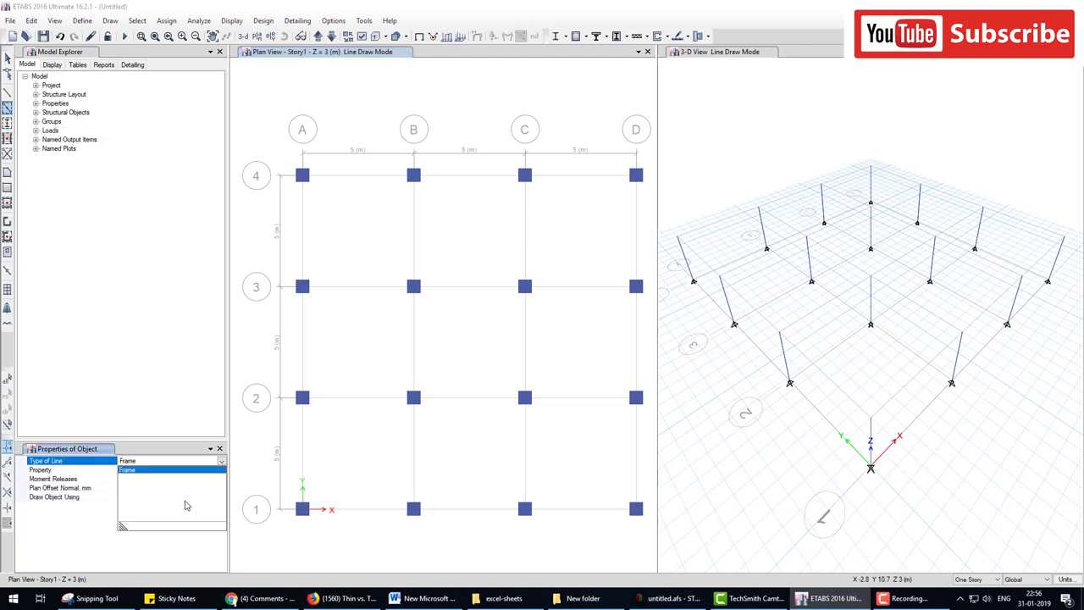
click(170, 469)
click(214, 471)
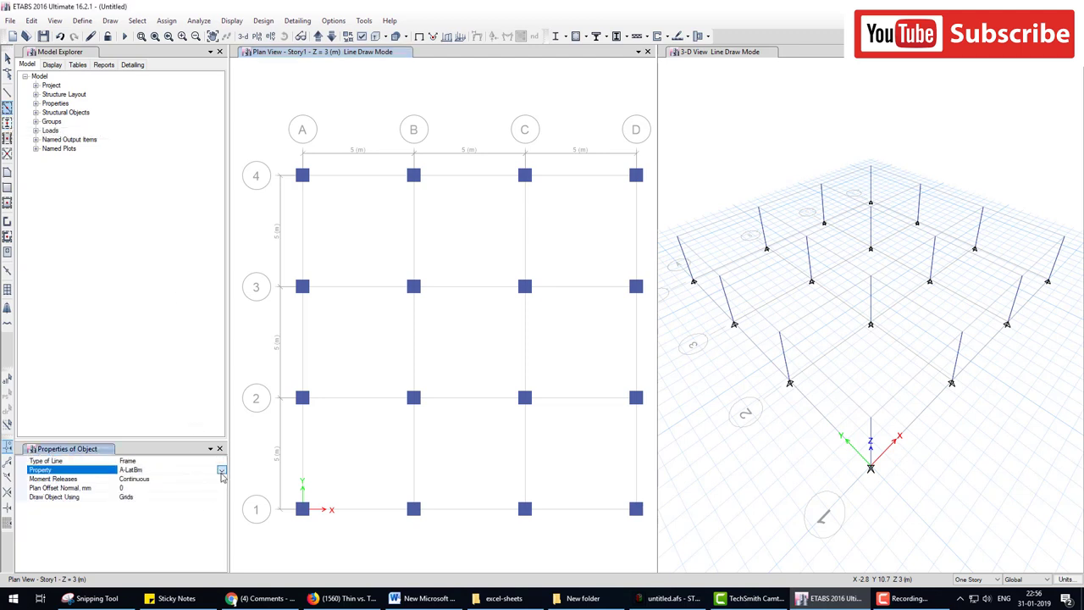
click(221, 470)
click(165, 529)
- Frame beams around bays A-B/3-4, C-D/3-4, A-B/1-2 and C-D/1-2, plus the central grid lines
drag(284, 145, 425, 307)
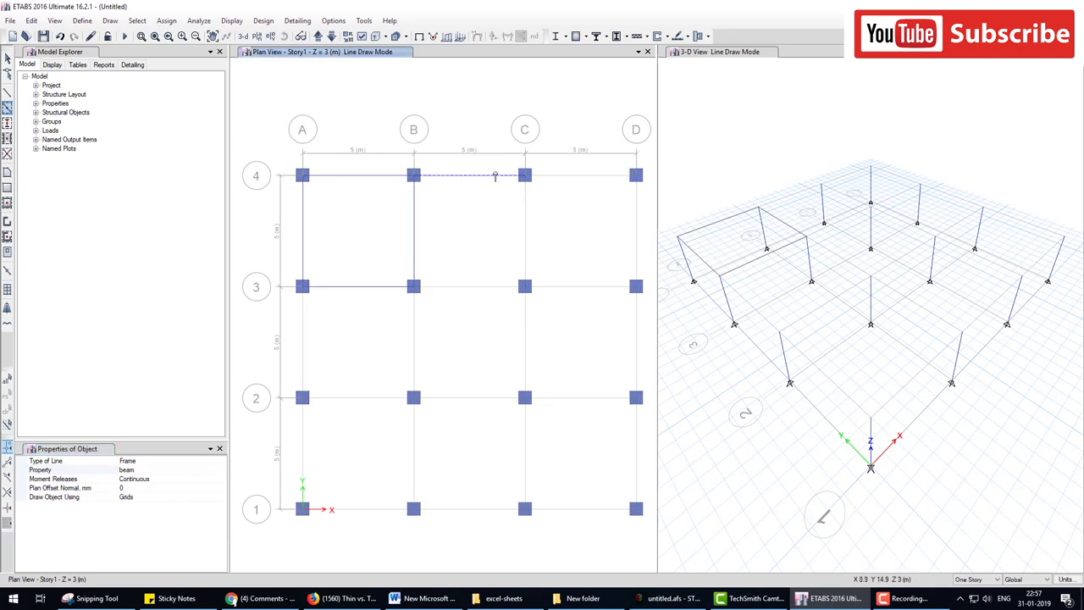
drag(495, 142, 643, 298)
drag(278, 383, 431, 545)
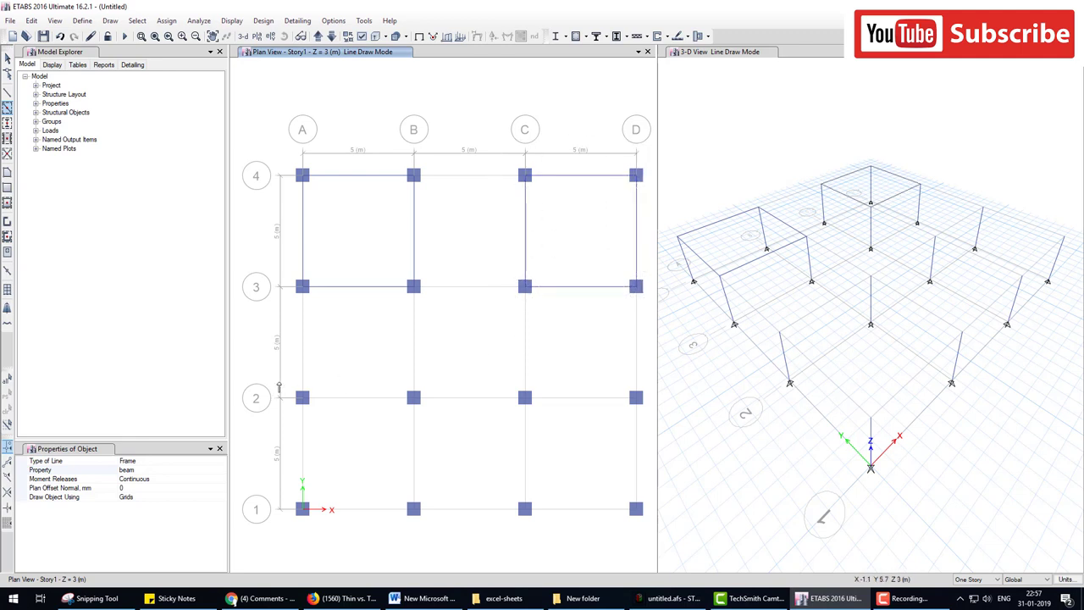
mouse_move(502, 370)
mouse_down()
mouse_move(609, 520)
mouse_move(581, 472)
mouse_up()
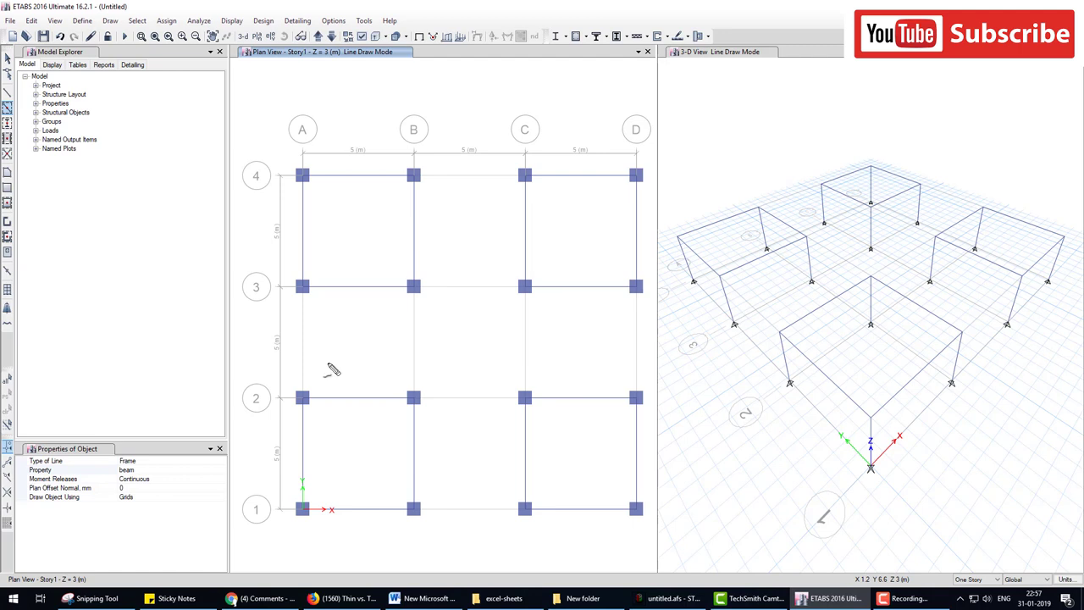
drag(280, 343, 631, 350)
drag(483, 160, 471, 499)
key(Escape)
- Fill bay A-B/3-4 with a layer slab and bay C-D/3-4 with a membrance slab
click(7, 204)
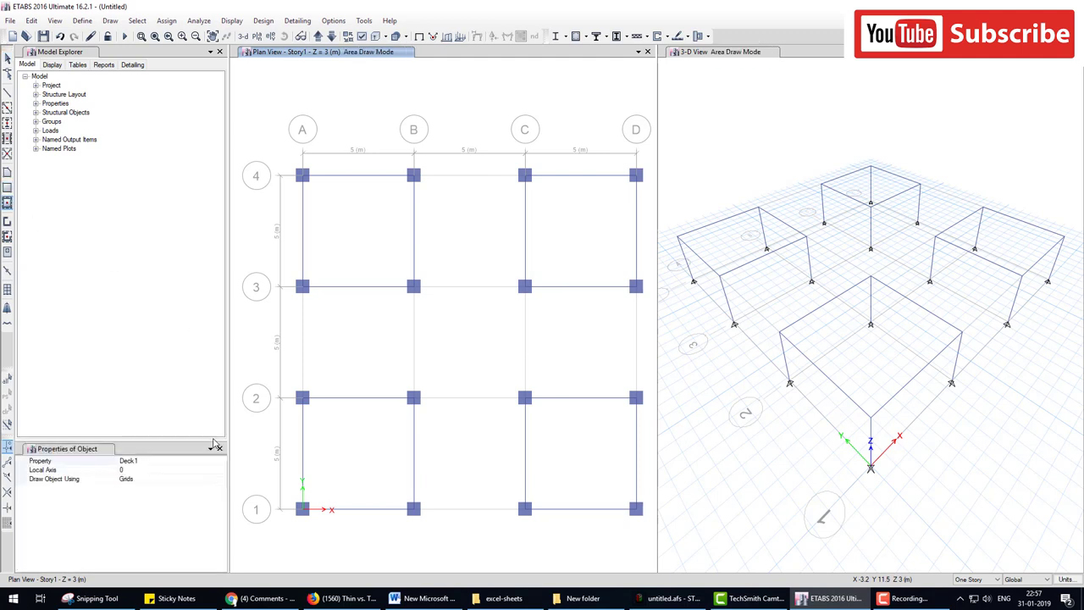
click(201, 461)
click(221, 461)
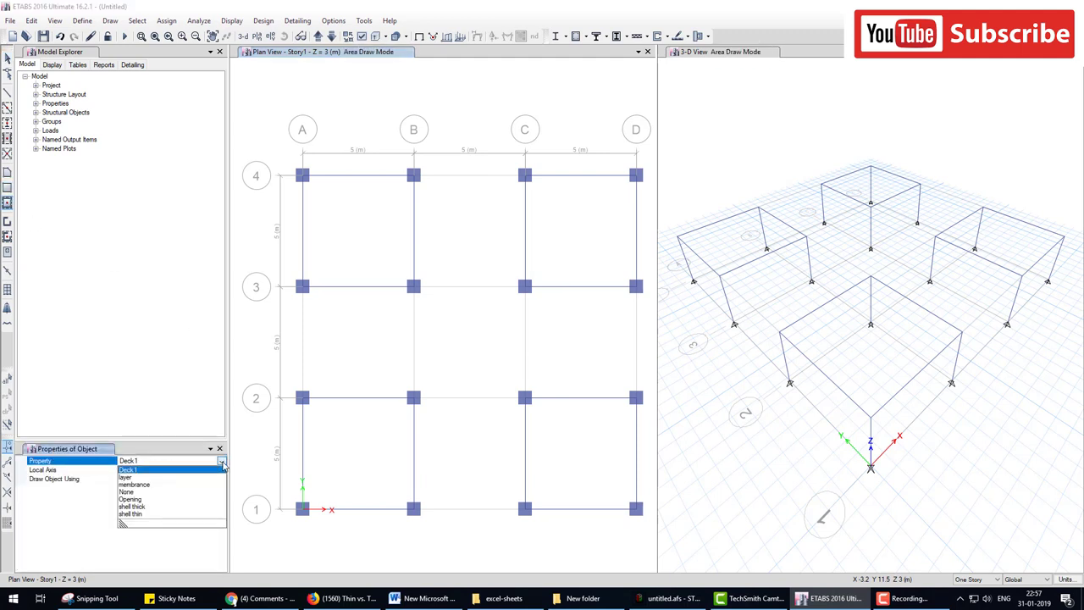
click(135, 477)
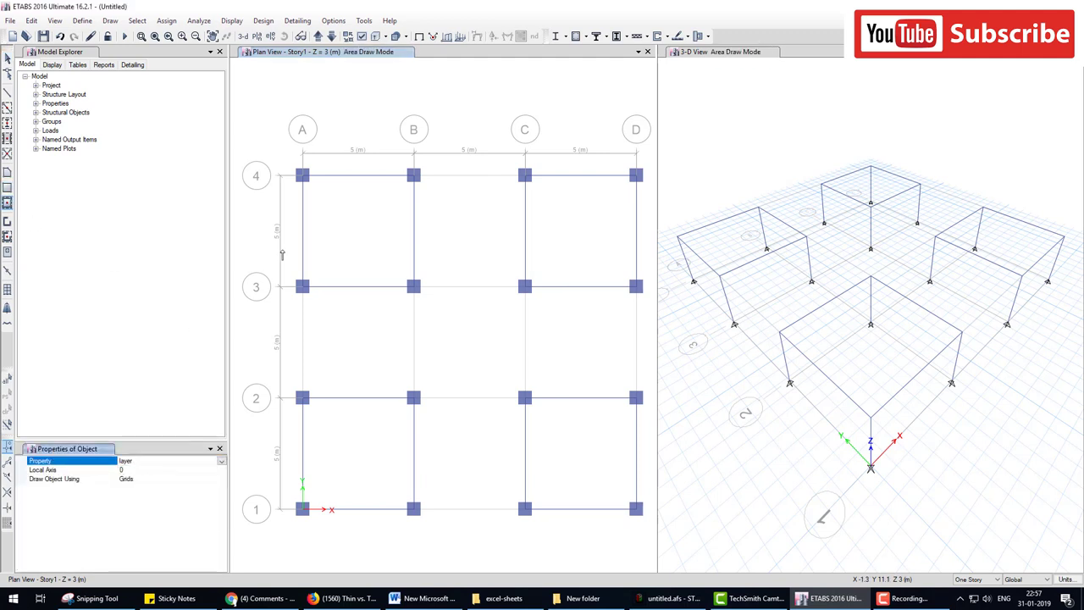
click(341, 229)
click(201, 462)
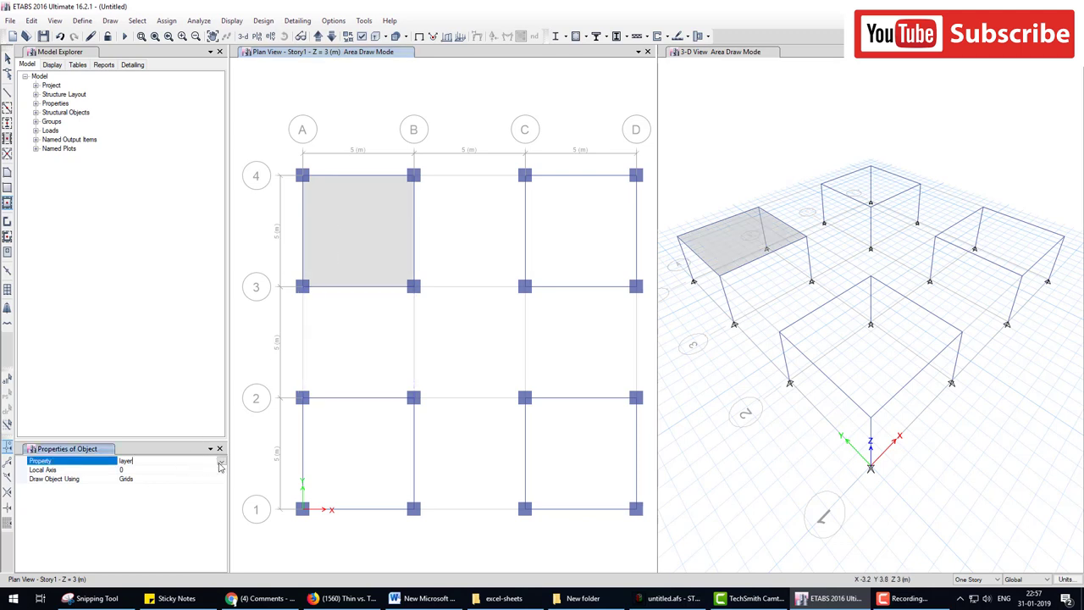
click(221, 463)
click(140, 485)
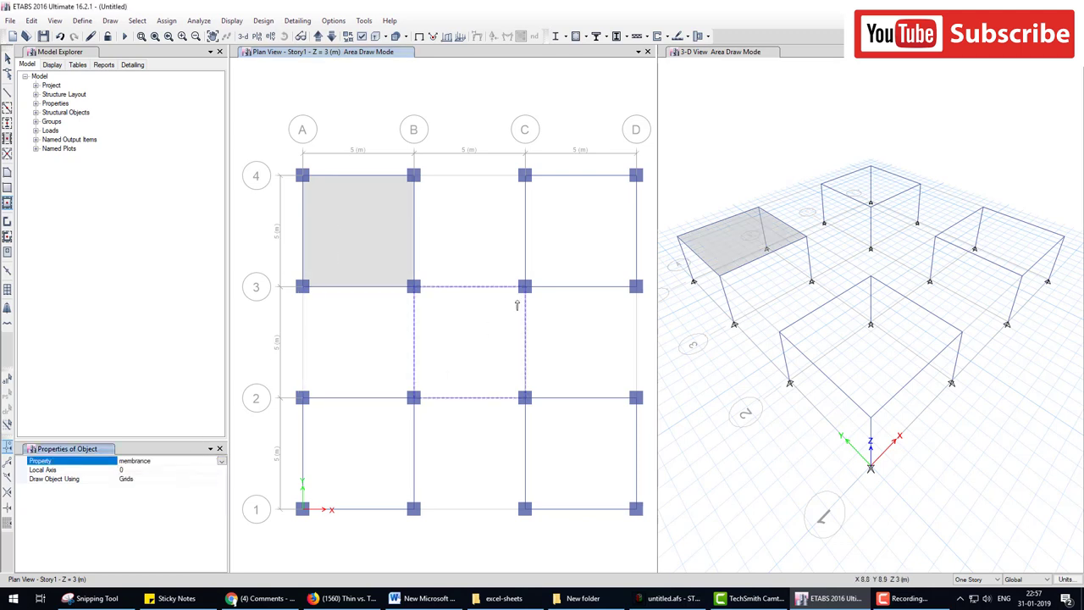
click(569, 240)
- Fill bay A-B/1-2 with a shell thick slab and bay C-D/1-2 with a shell thin slab
click(213, 463)
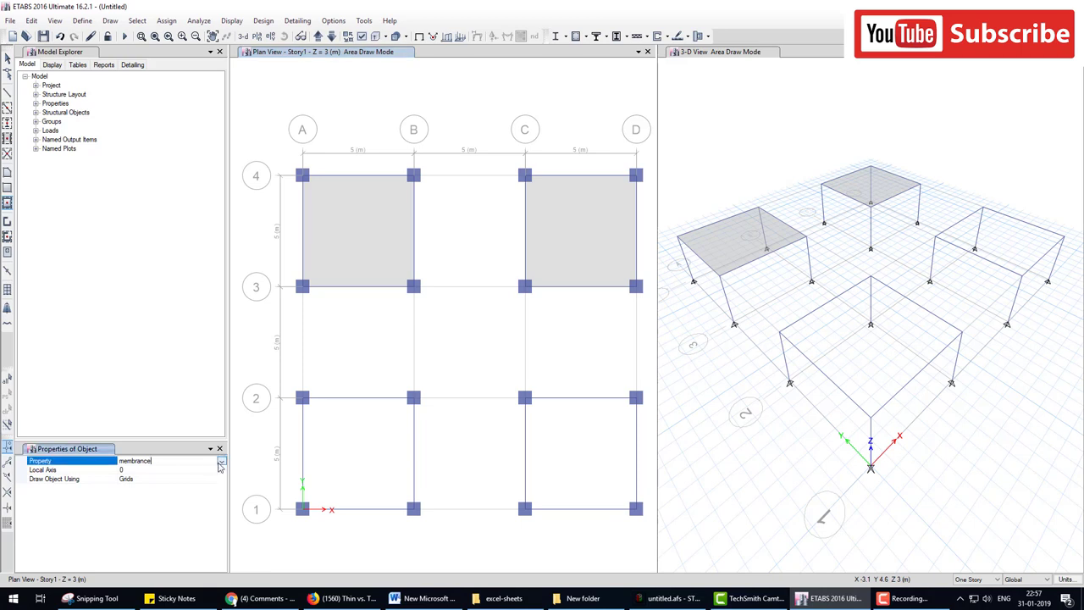
click(211, 462)
click(144, 507)
click(357, 453)
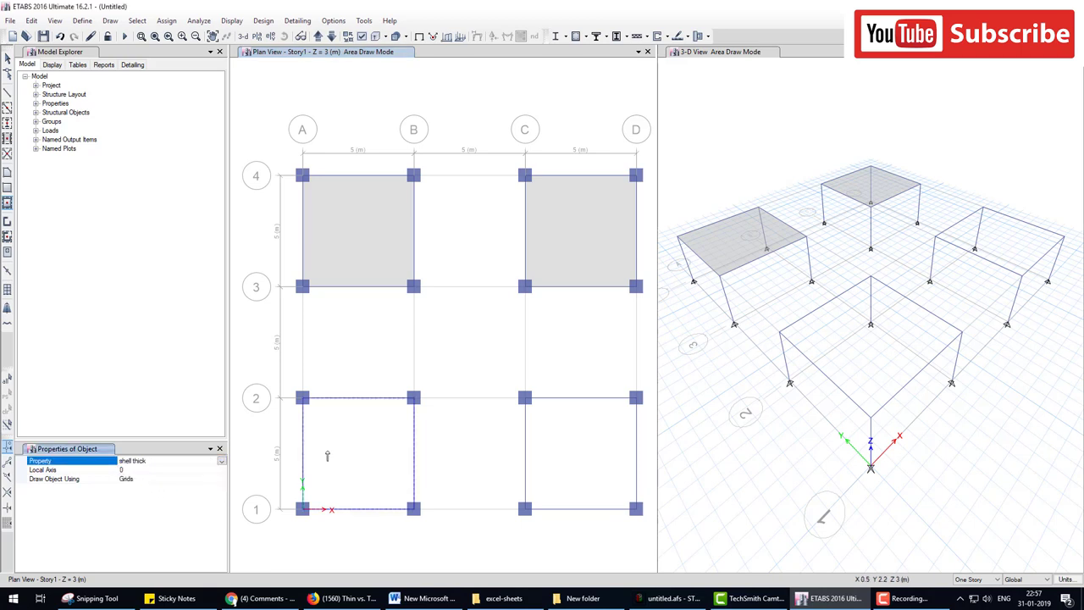
click(206, 464)
click(208, 462)
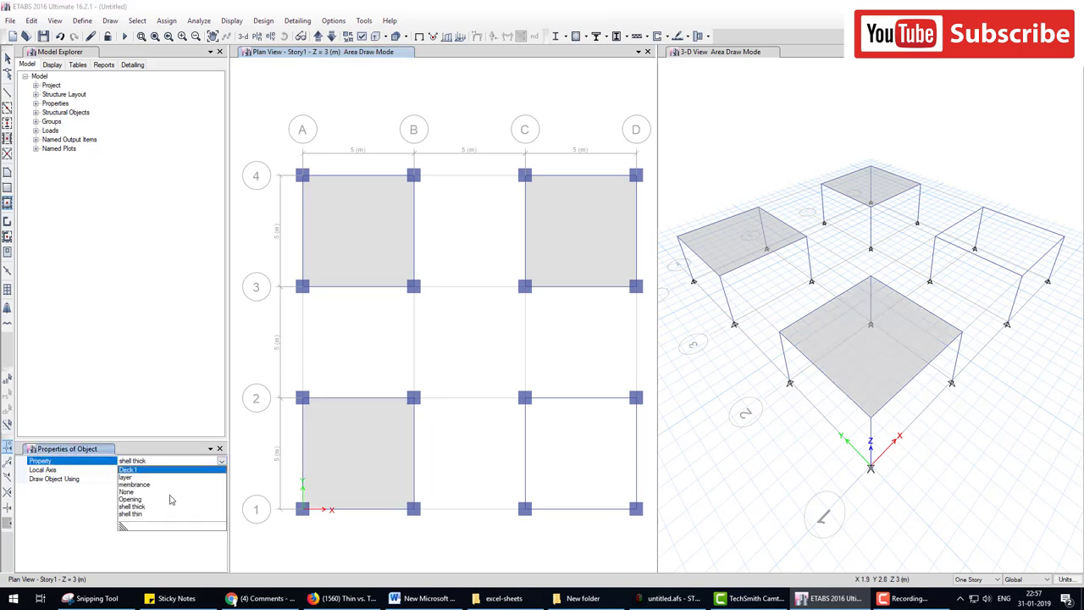
click(156, 514)
click(564, 450)
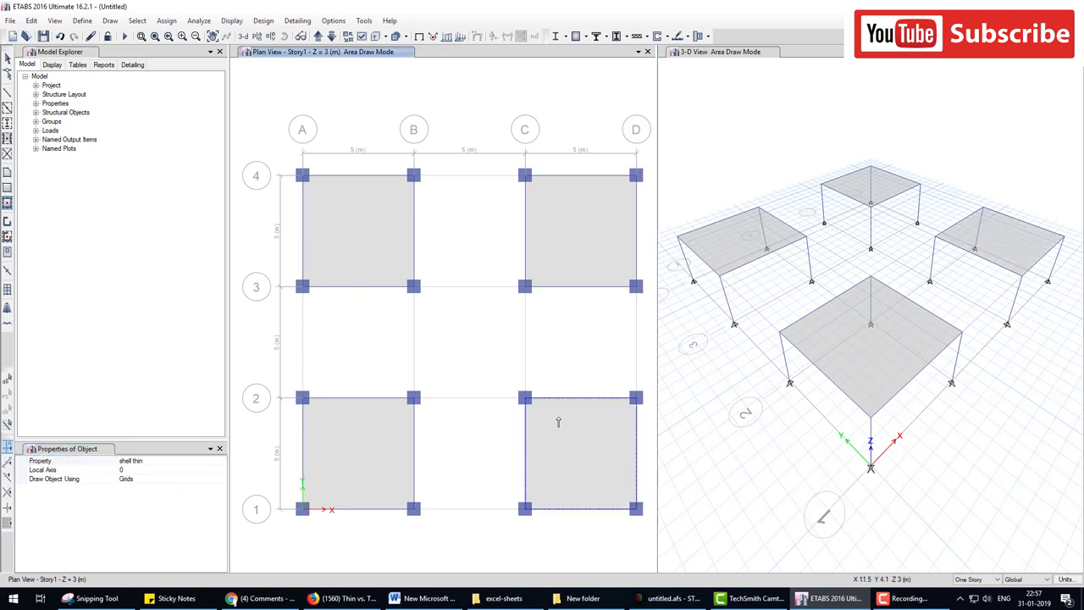
key(Escape)
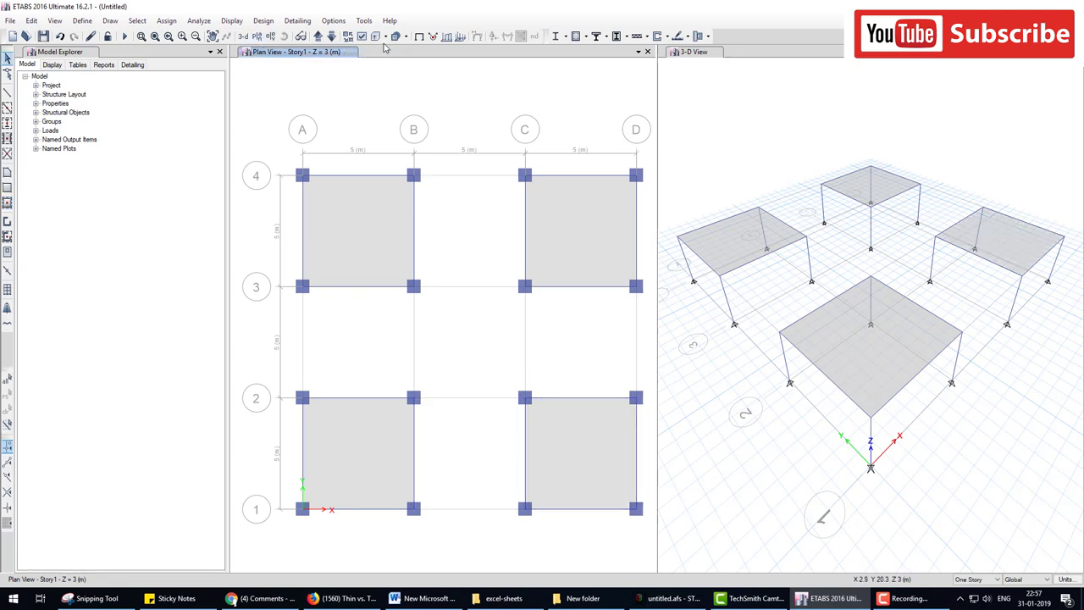
- Show shell section names (Object Assignments > Shell Sections) as labels on the plan slabs
click(361, 36)
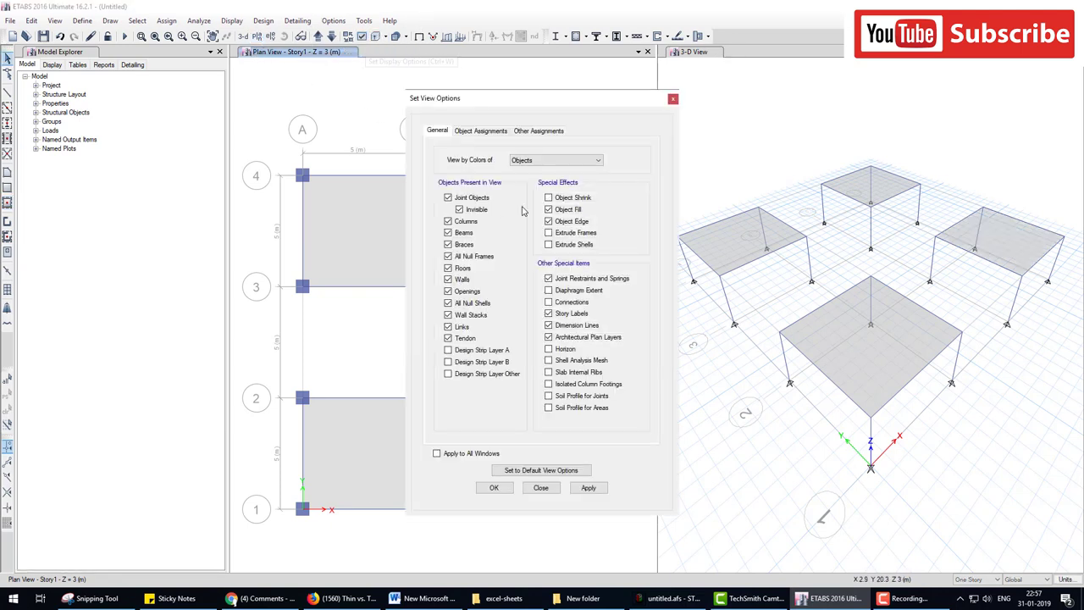
click(479, 131)
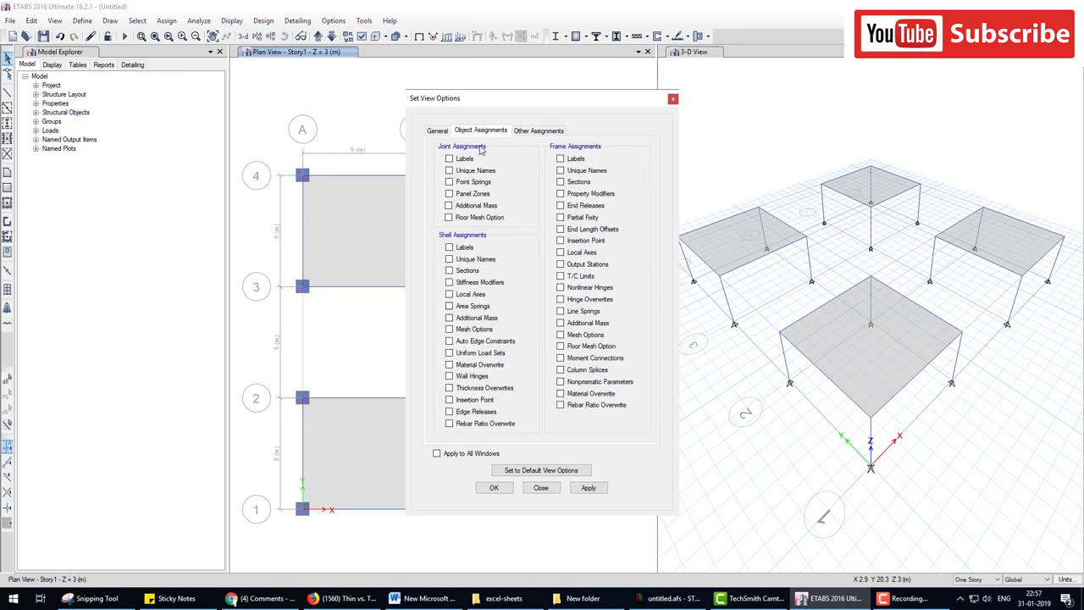
click(469, 272)
click(493, 487)
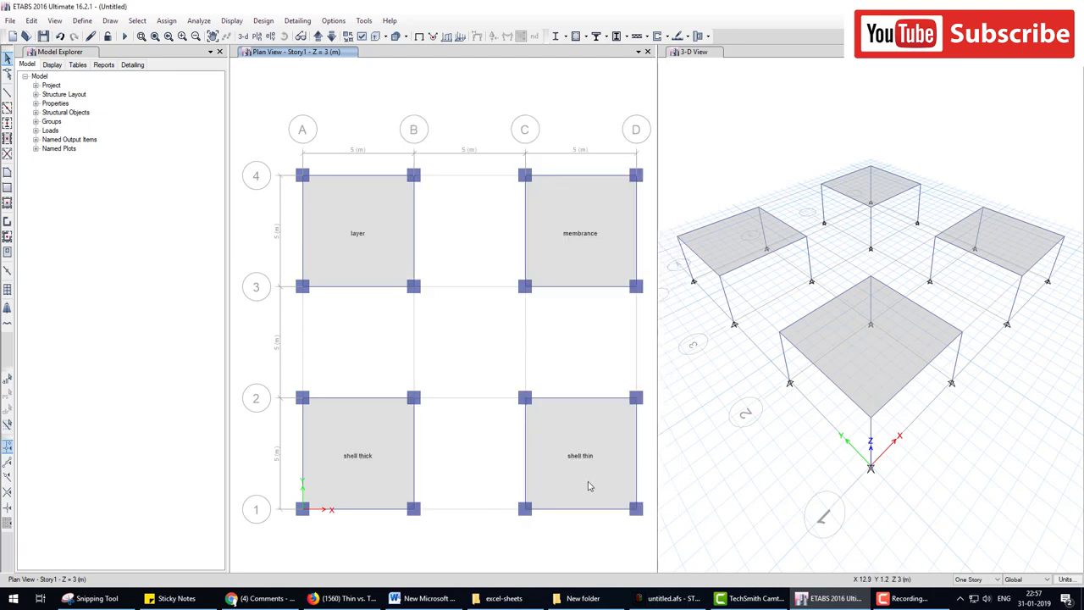
click(125, 38)
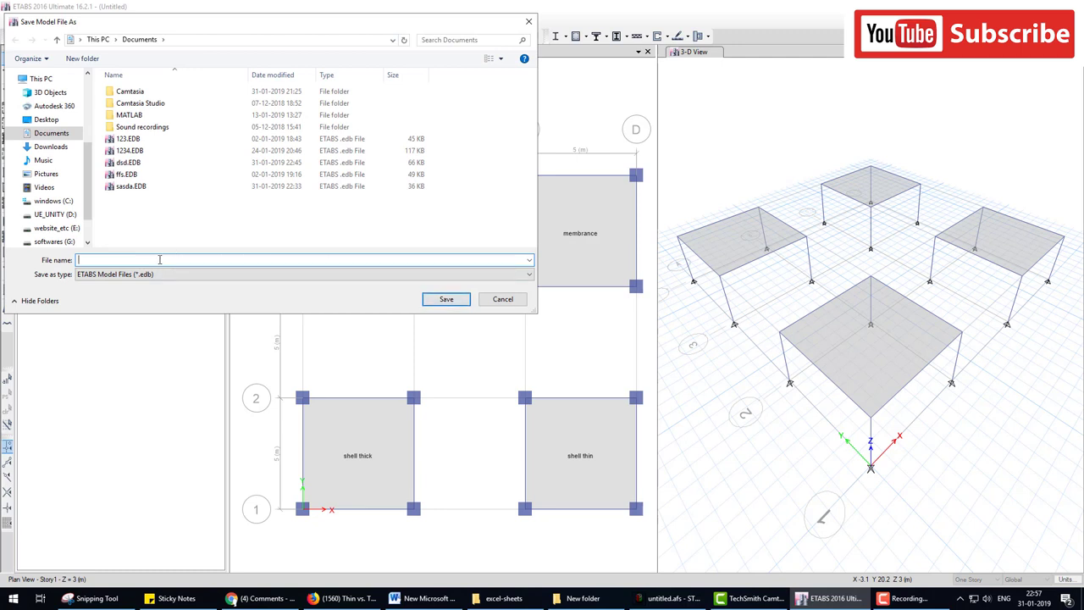
- Save the model as 'slab analysis', run the analysis, and activate the plan view
text(slab analysis)
click(446, 299)
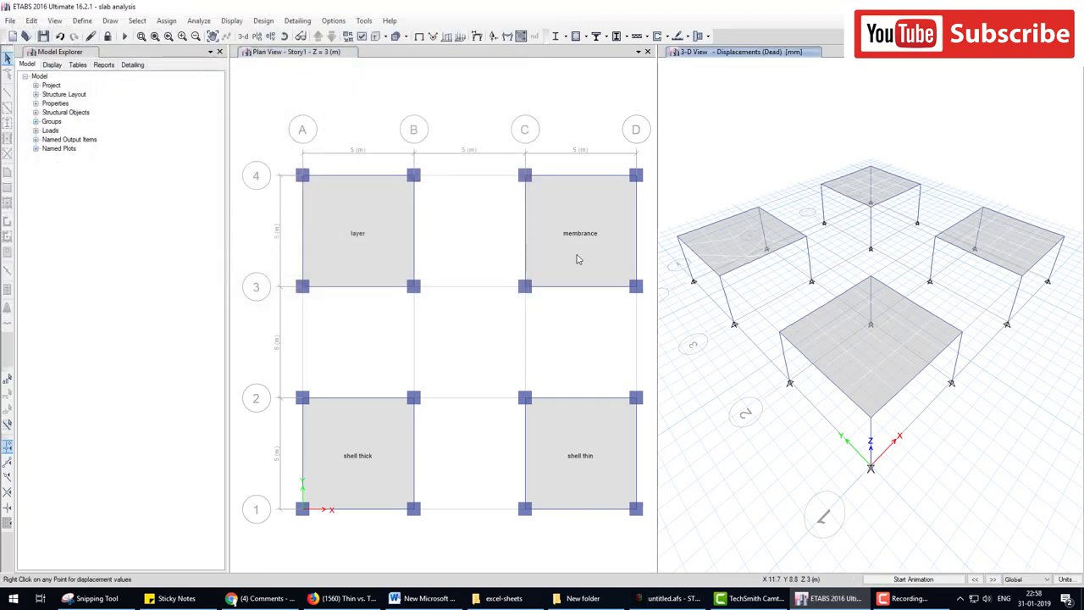
click(565, 97)
click(477, 95)
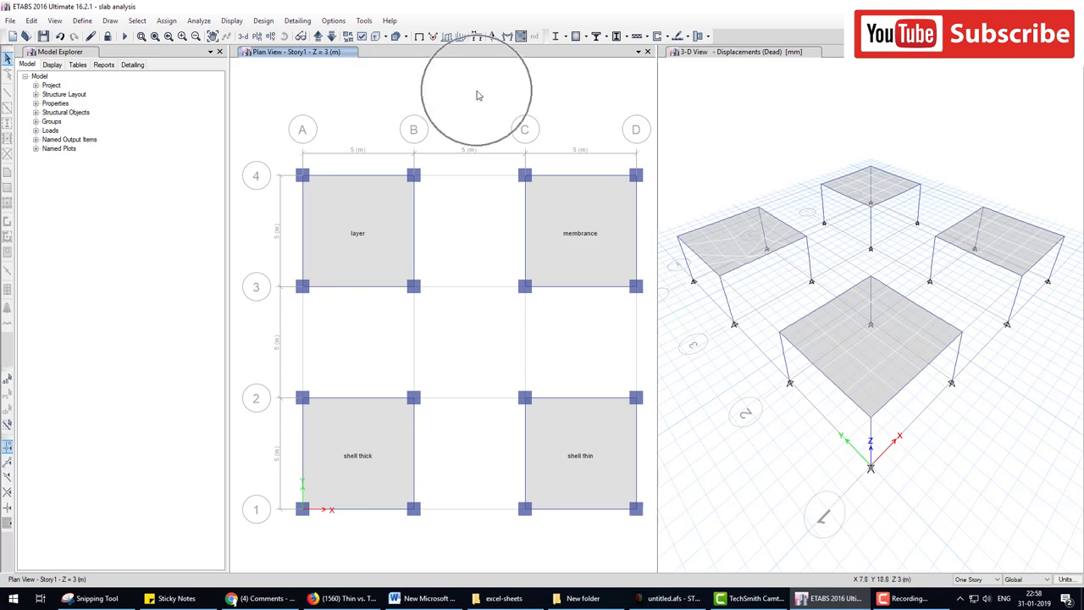
- Show M11 slab moment contours on the plan view
click(522, 36)
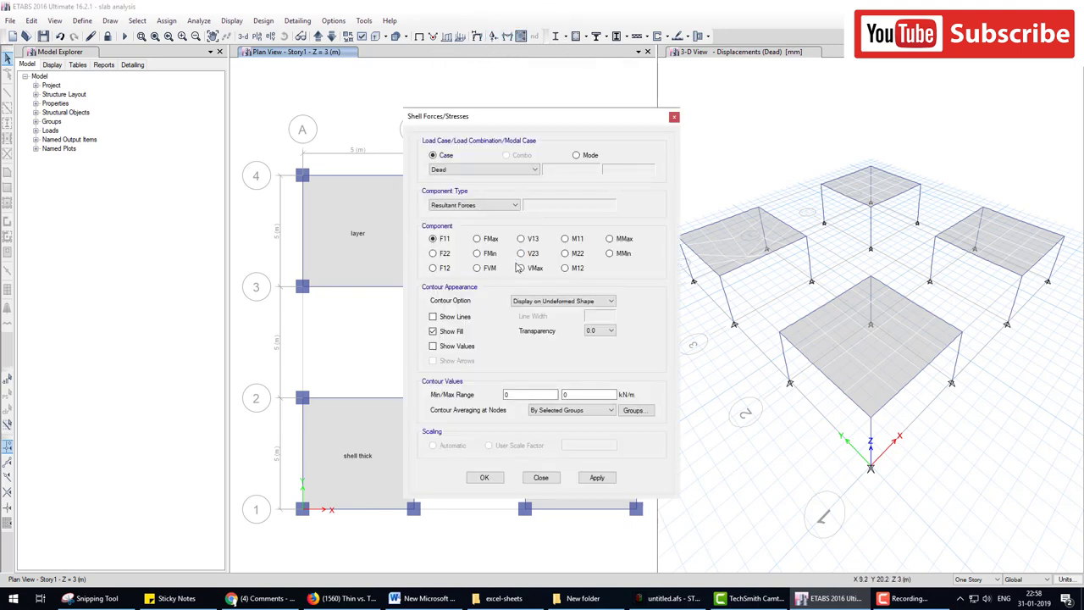
click(573, 243)
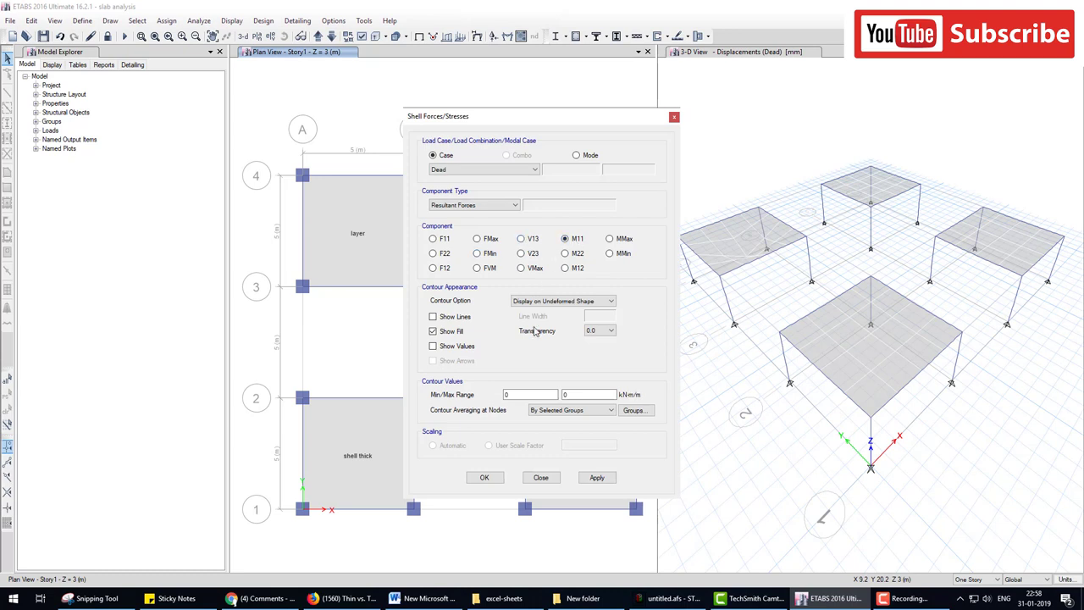
click(484, 476)
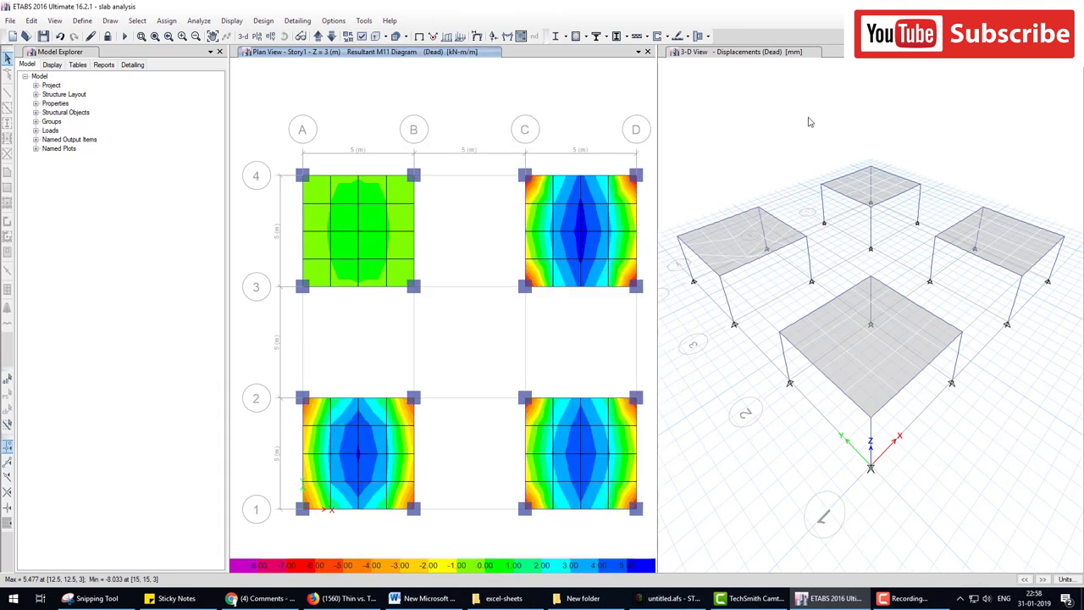
- Show Moment 3-3 frame diagrams with values in the 3-D view
click(810, 122)
click(506, 38)
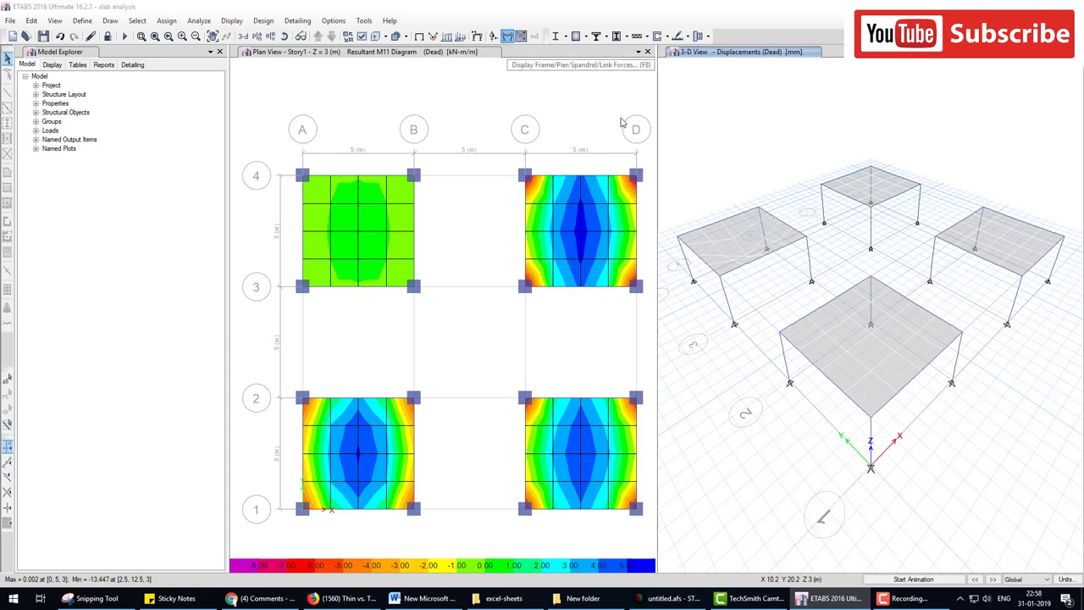
click(490, 364)
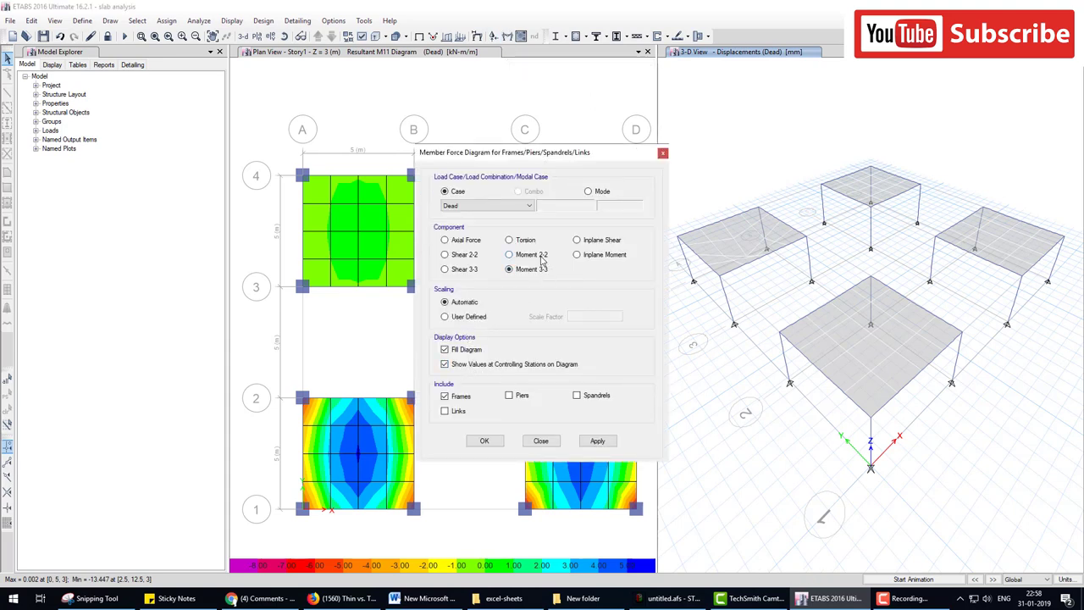
click(488, 442)
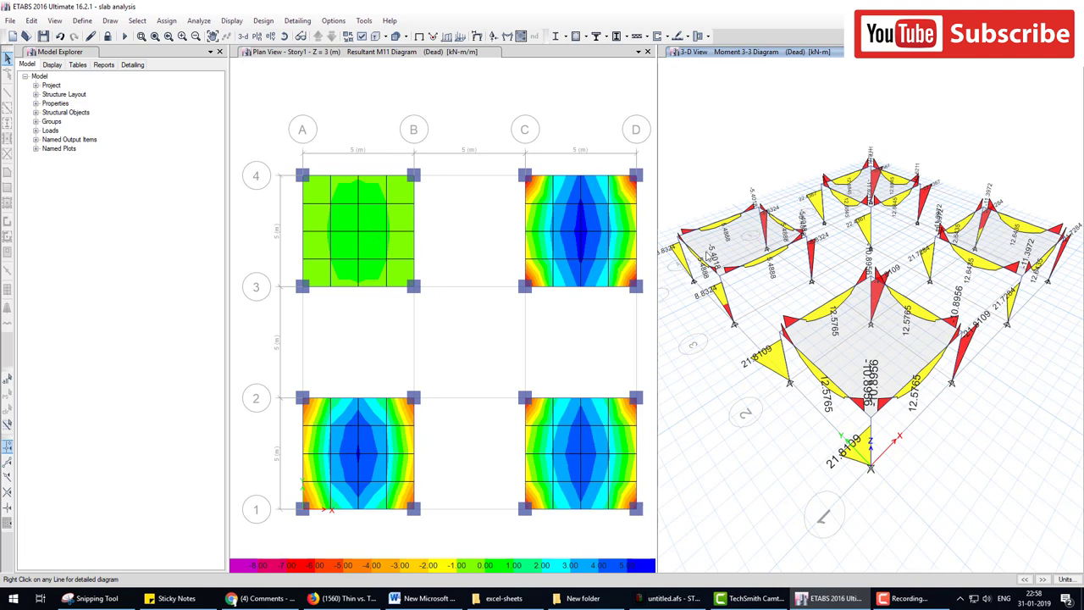
click(701, 258)
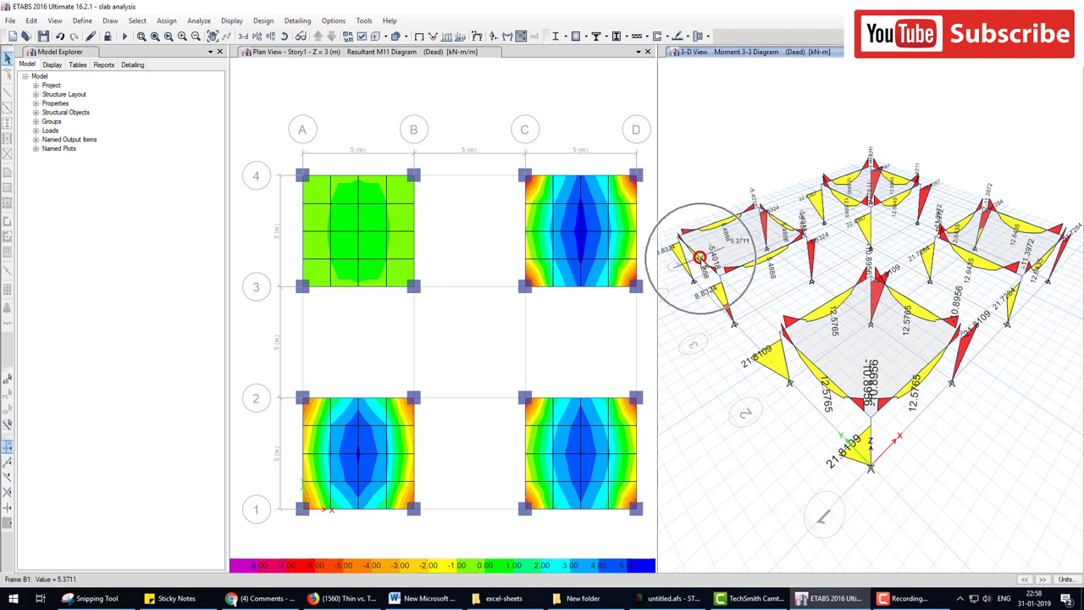
click(770, 265)
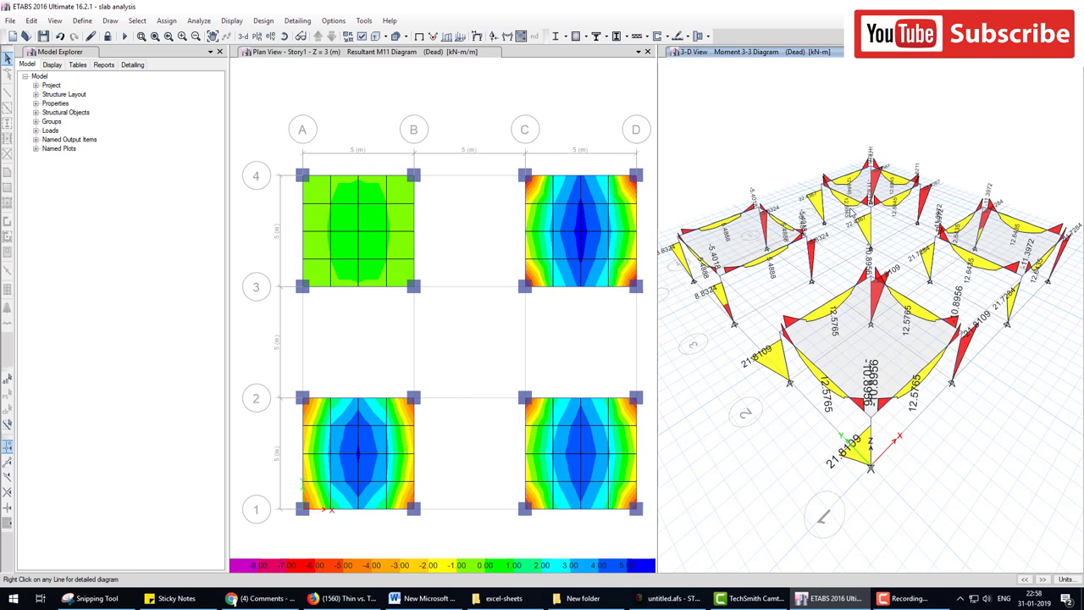
scroll(852, 206, up, 5)
scroll(819, 132, down, 5)
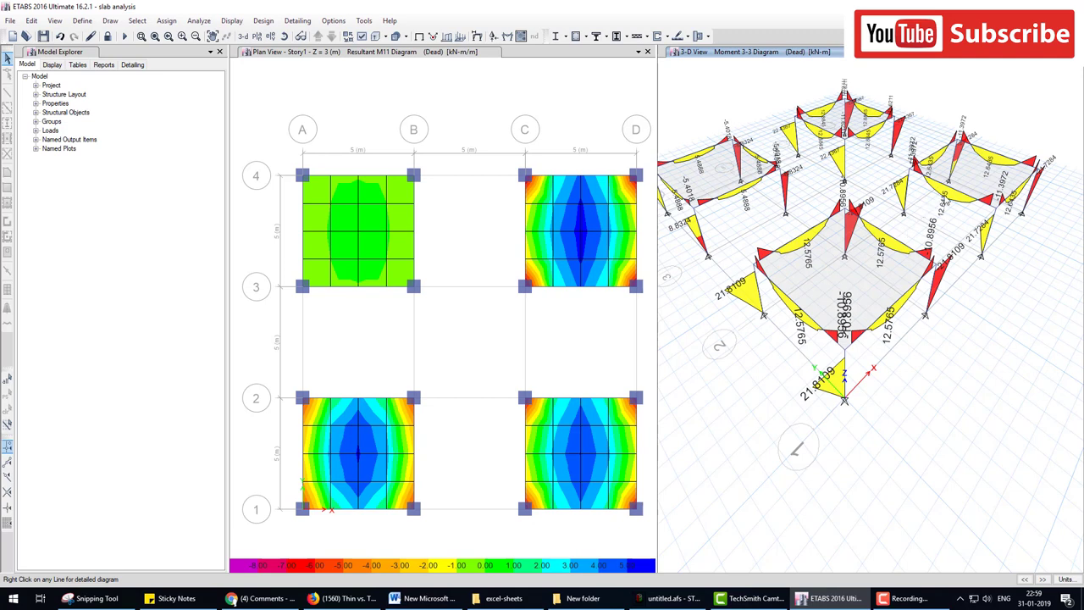
scroll(951, 214, up, 5)
scroll(846, 269, down, 5)
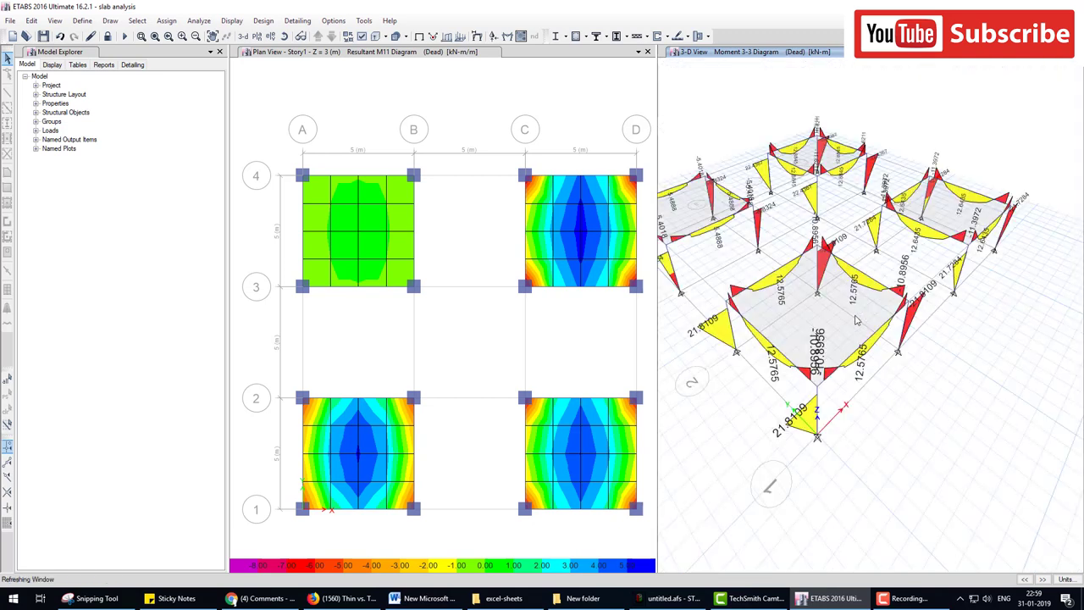
scroll(800, 186, up, 5)
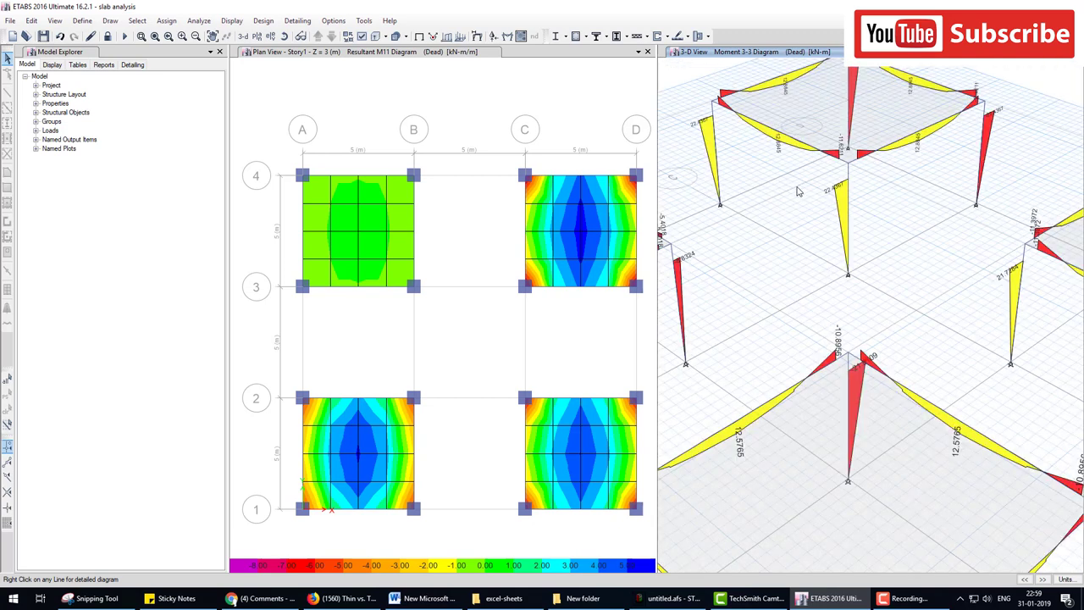
scroll(895, 216, down, 5)
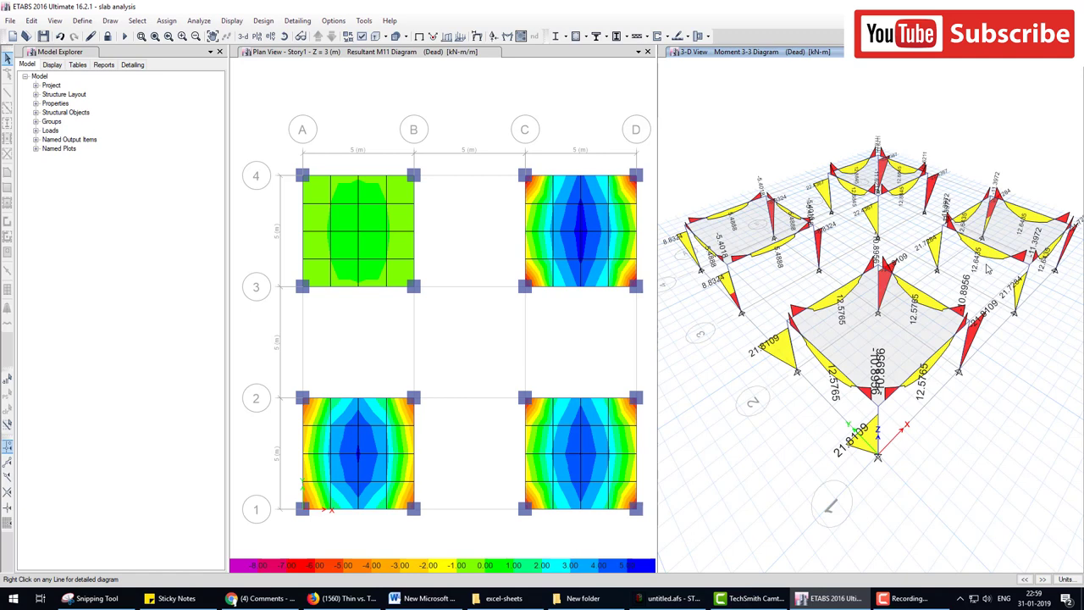
scroll(880, 279, up, 5)
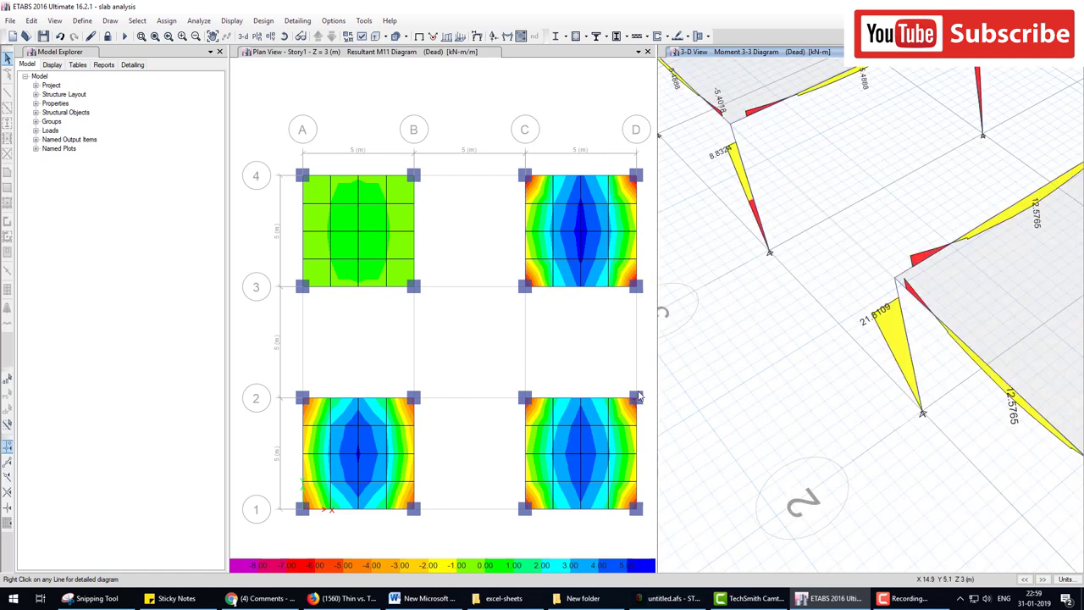
scroll(881, 279, down, 5)
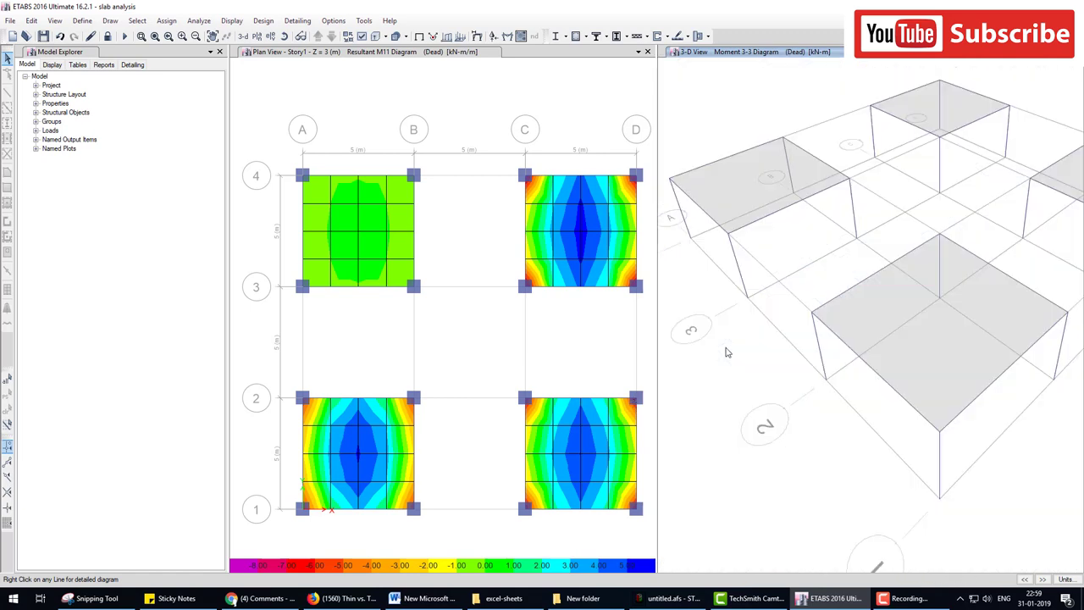
- Switch the plan's slab contours to M12 moments
click(530, 72)
click(520, 38)
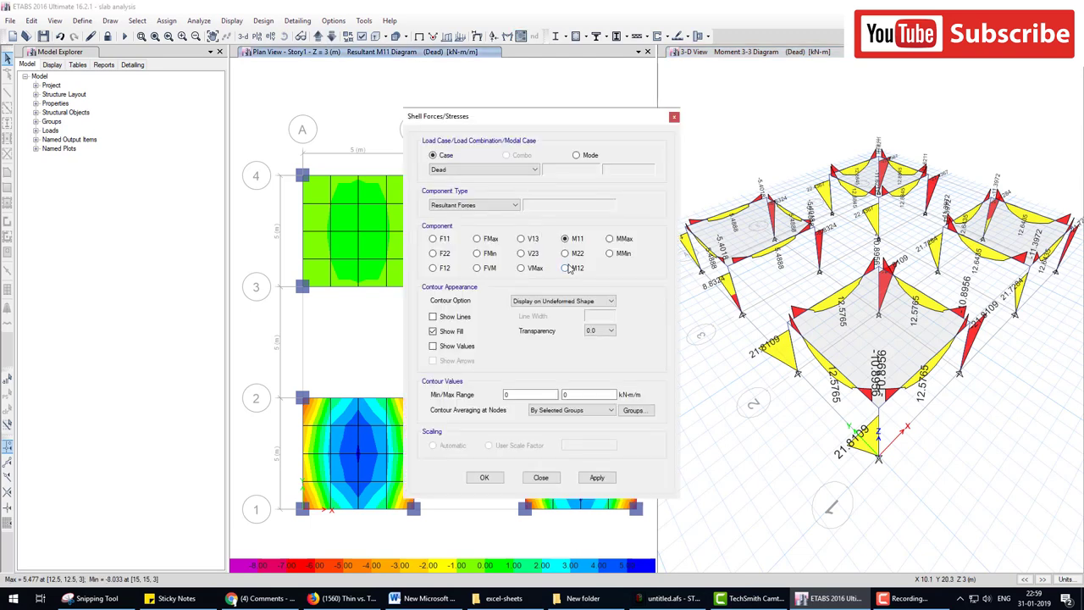
click(482, 475)
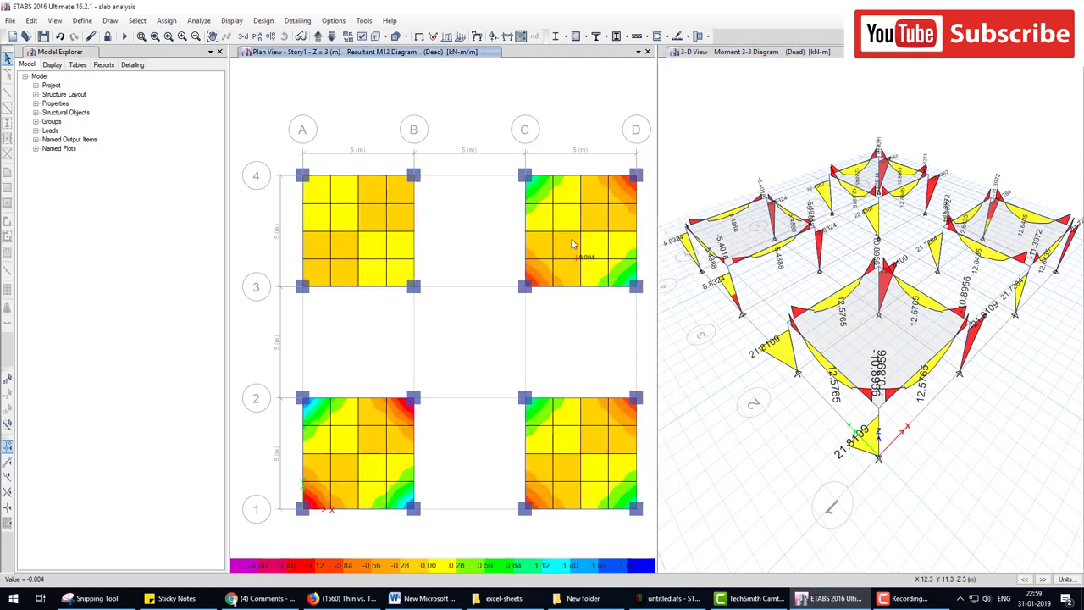
- Show V13 shear contours, then unlock the model and discard the analysis results
click(521, 38)
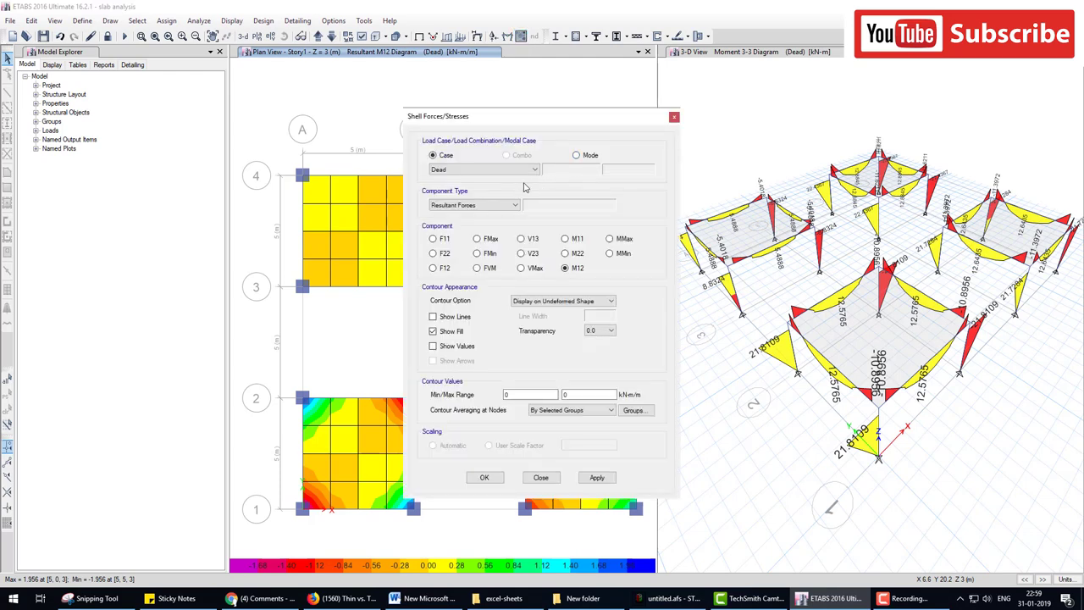
click(530, 242)
click(483, 484)
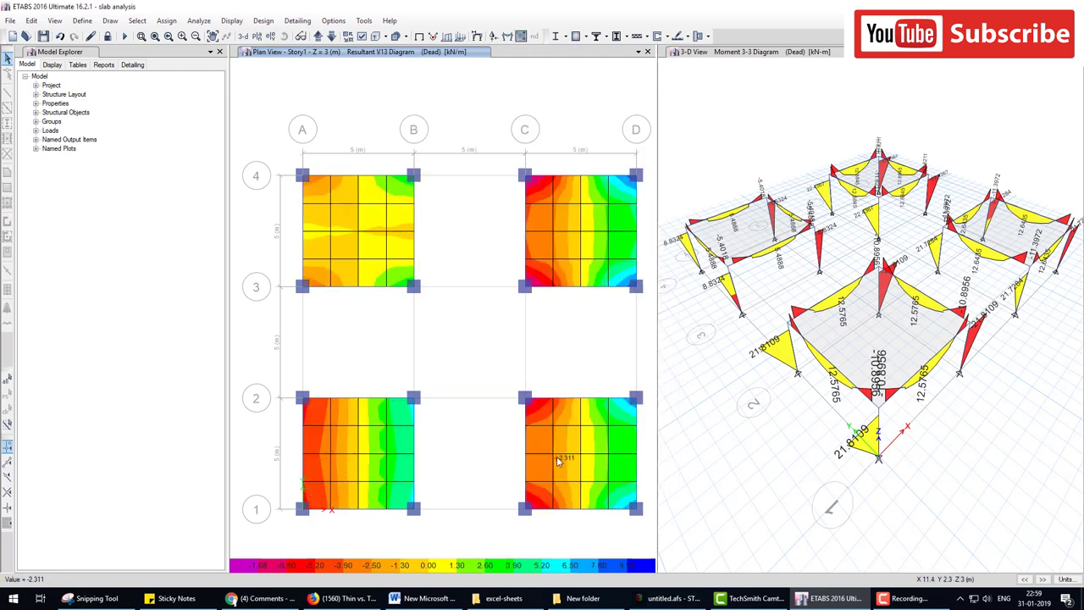
click(107, 36)
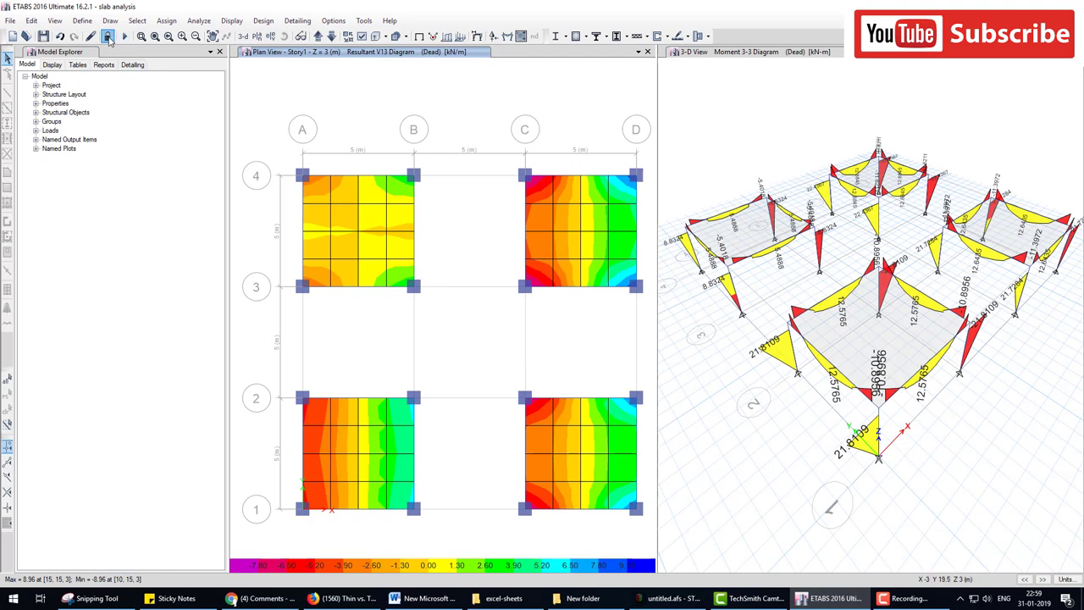
click(566, 350)
- Set the membrance slab section's modeling type to Membrane and apply it to the top-right slab
click(82, 20)
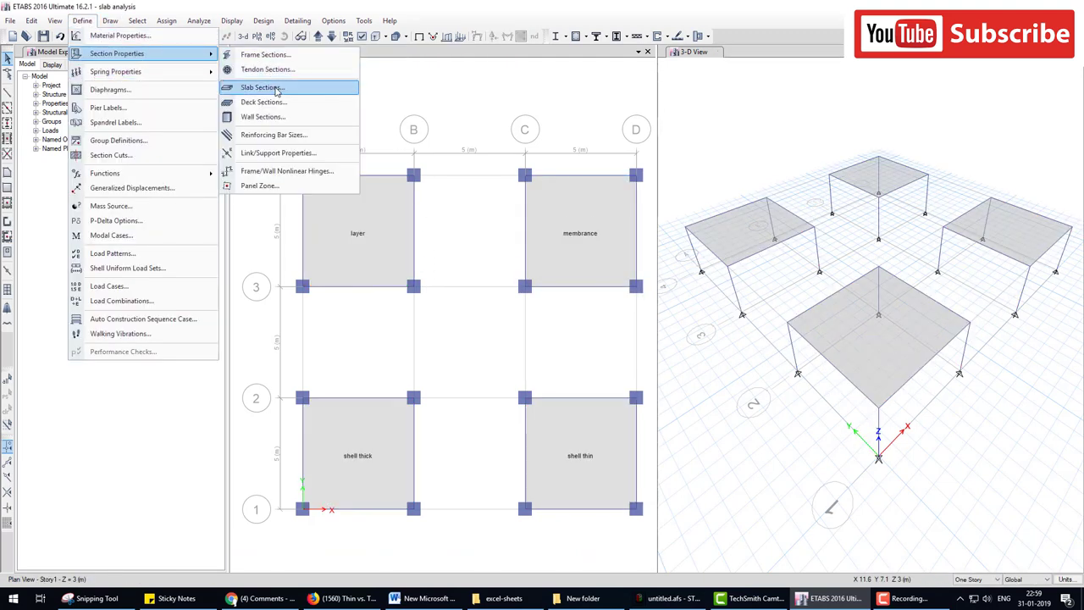
click(271, 88)
double_click(457, 262)
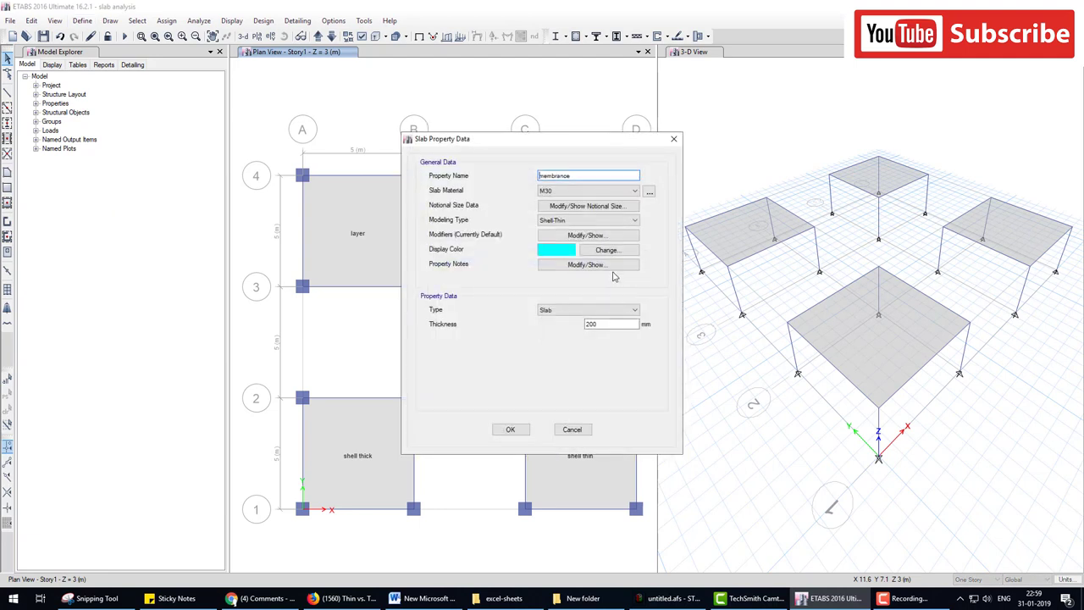
click(584, 220)
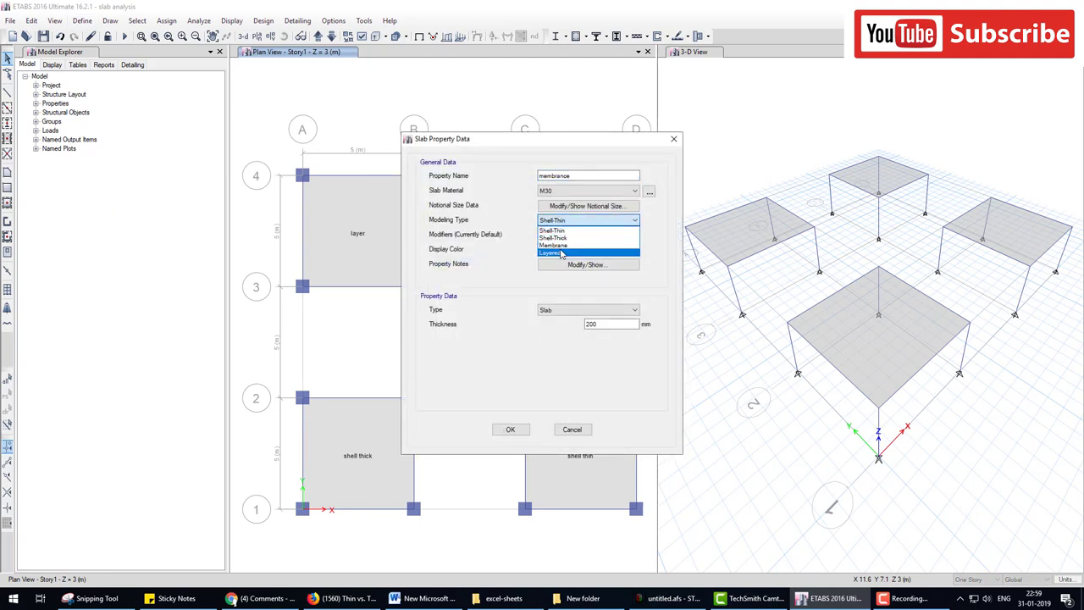
click(557, 246)
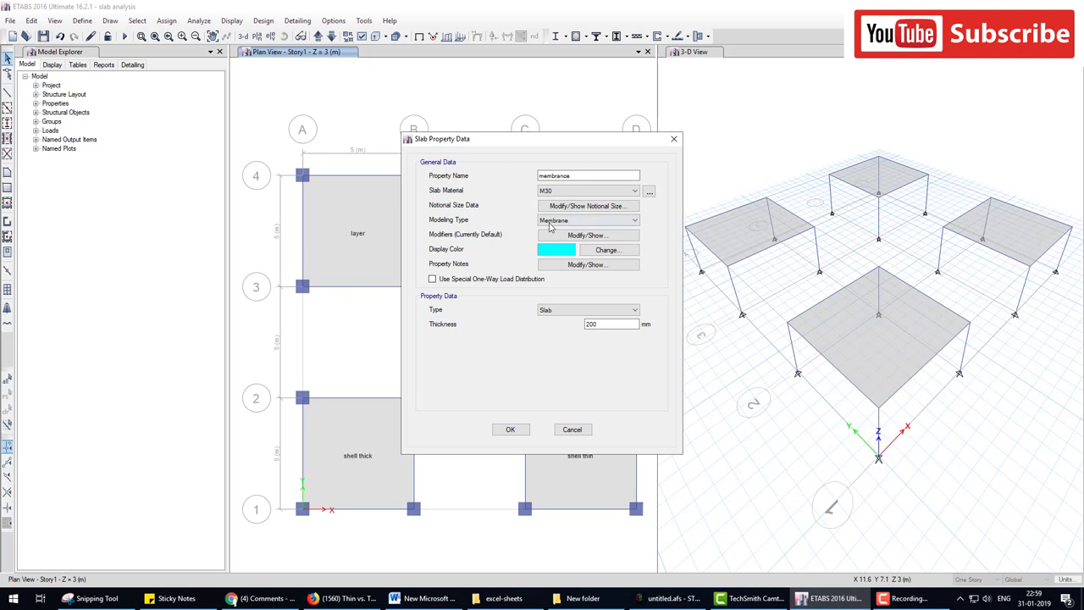
click(510, 429)
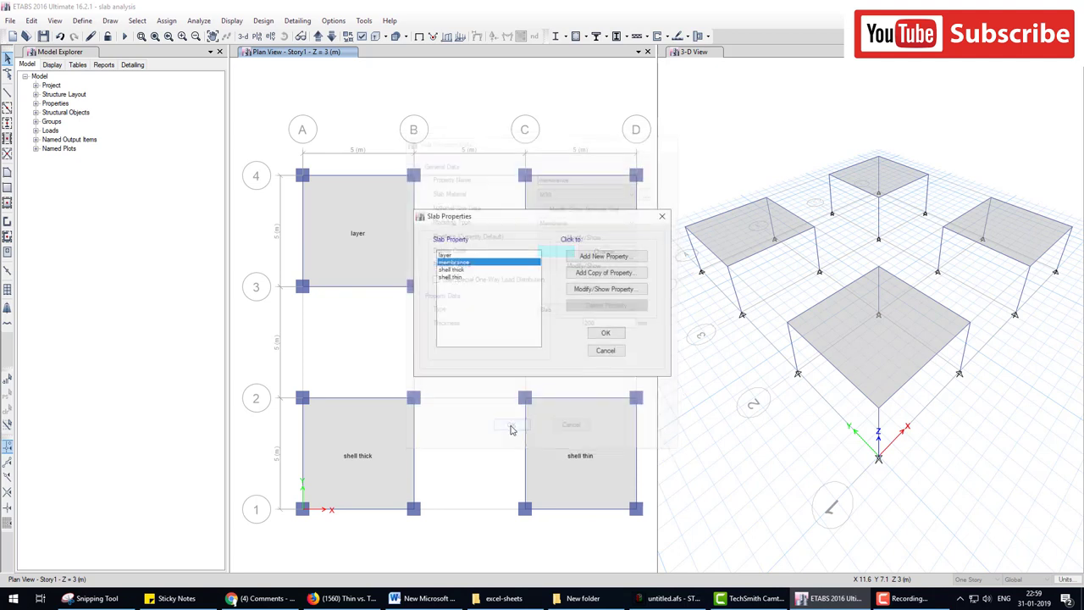
click(607, 331)
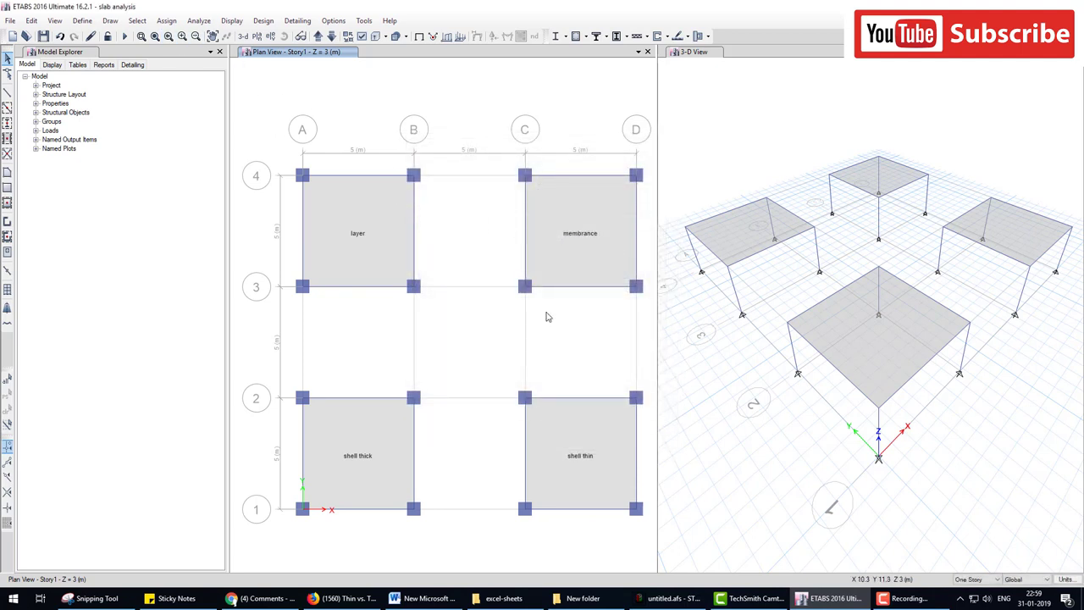
- Review the shell thick slab section properties without changes
click(82, 20)
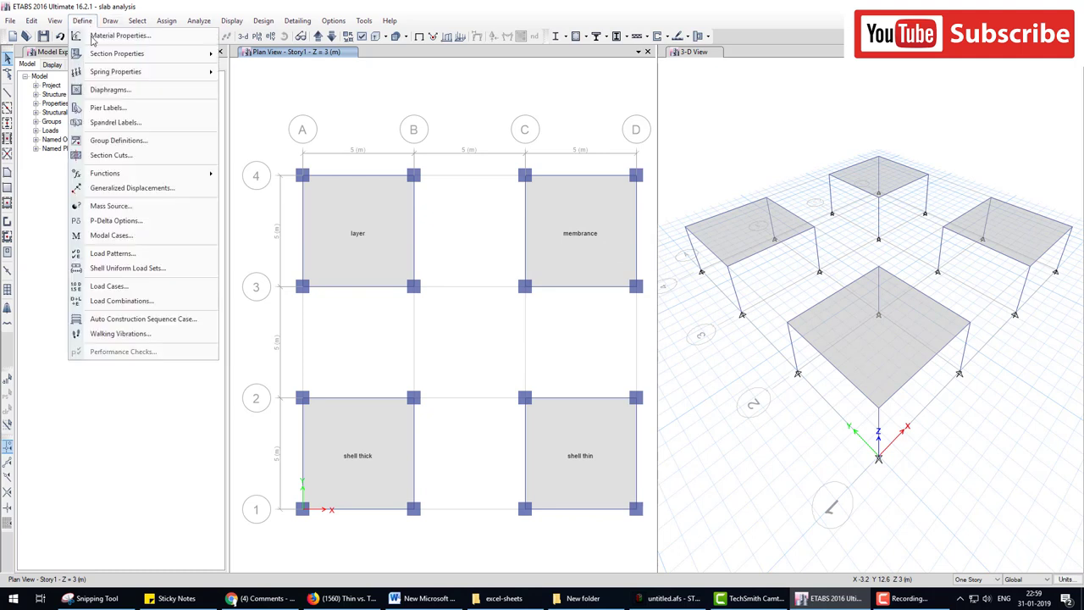
mouse_move(117, 53)
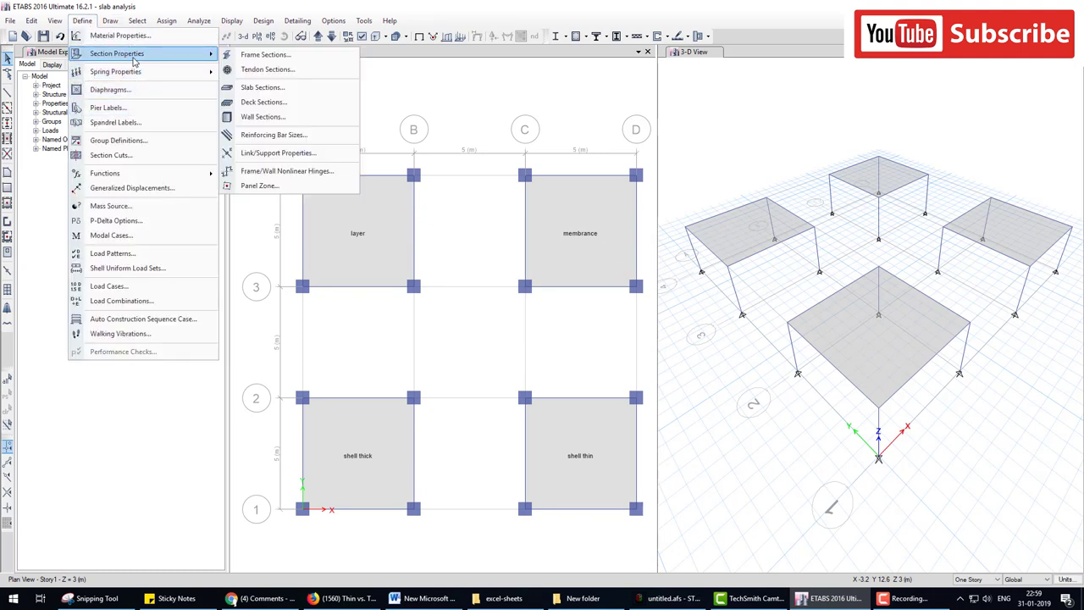
click(262, 87)
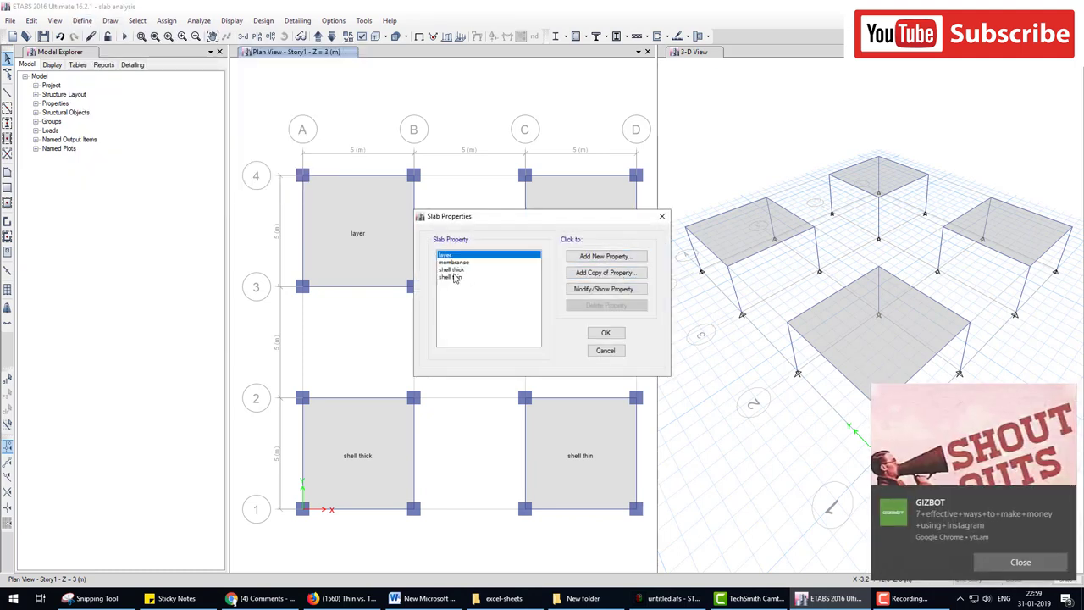
double_click(452, 270)
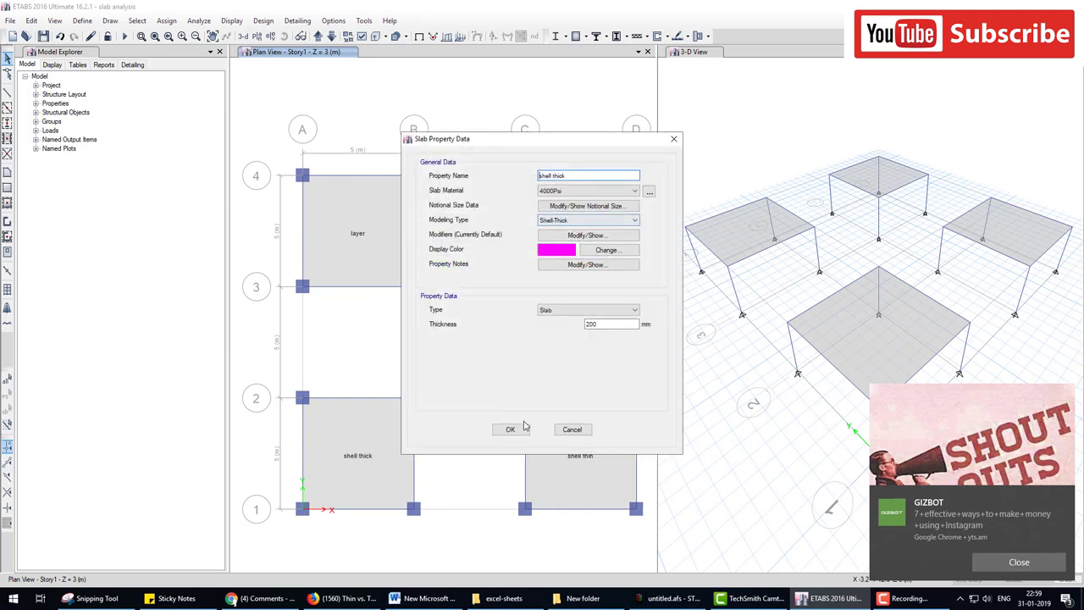
click(510, 428)
double_click(453, 281)
click(580, 429)
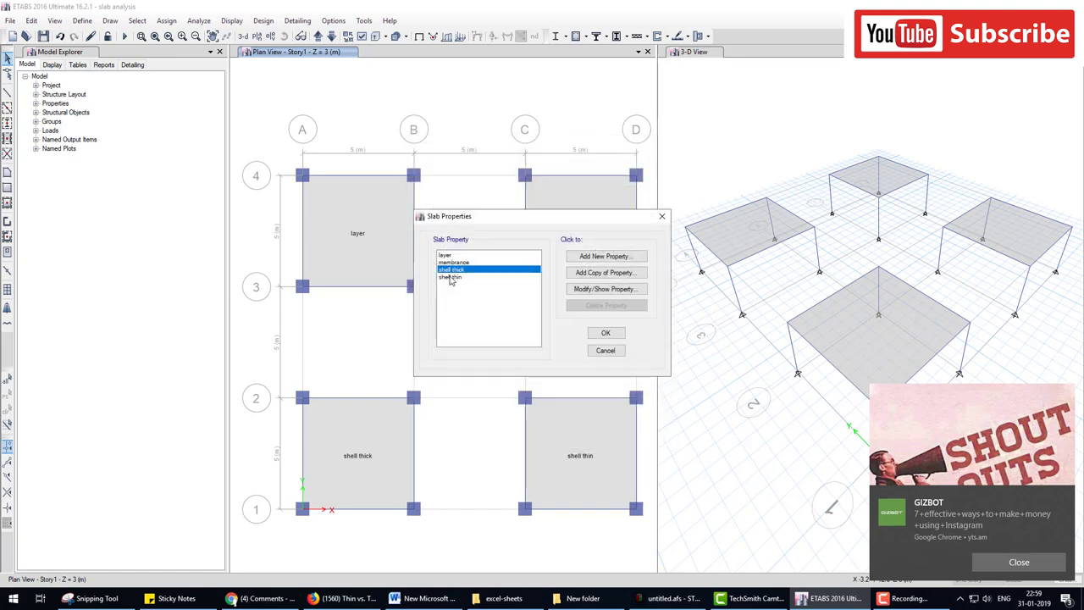
- Review the shell thin slab section properties, then rerun the analysis
click(453, 278)
double_click(453, 282)
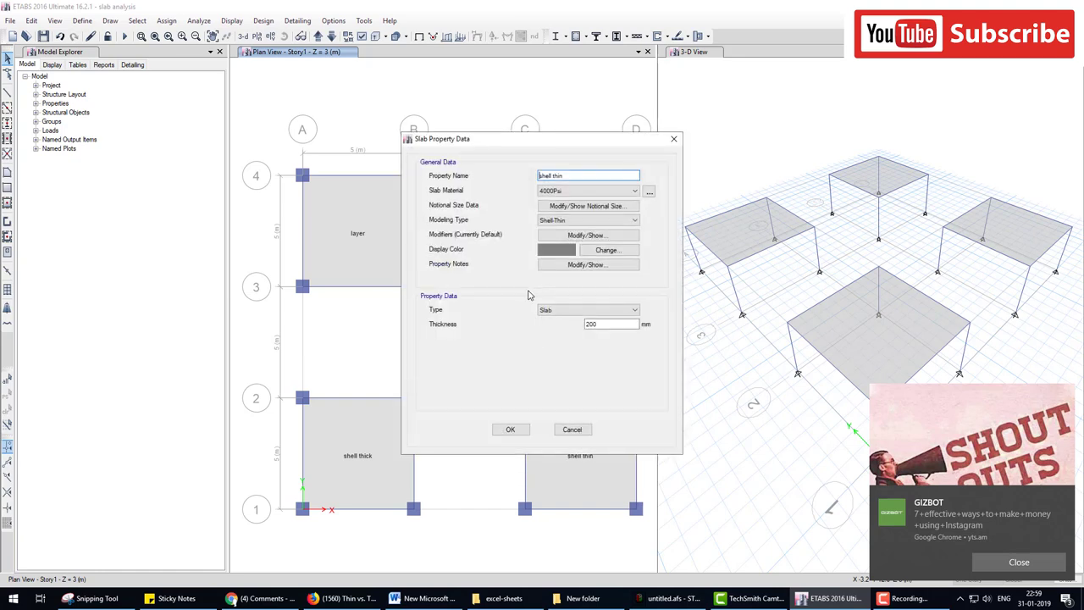
click(508, 427)
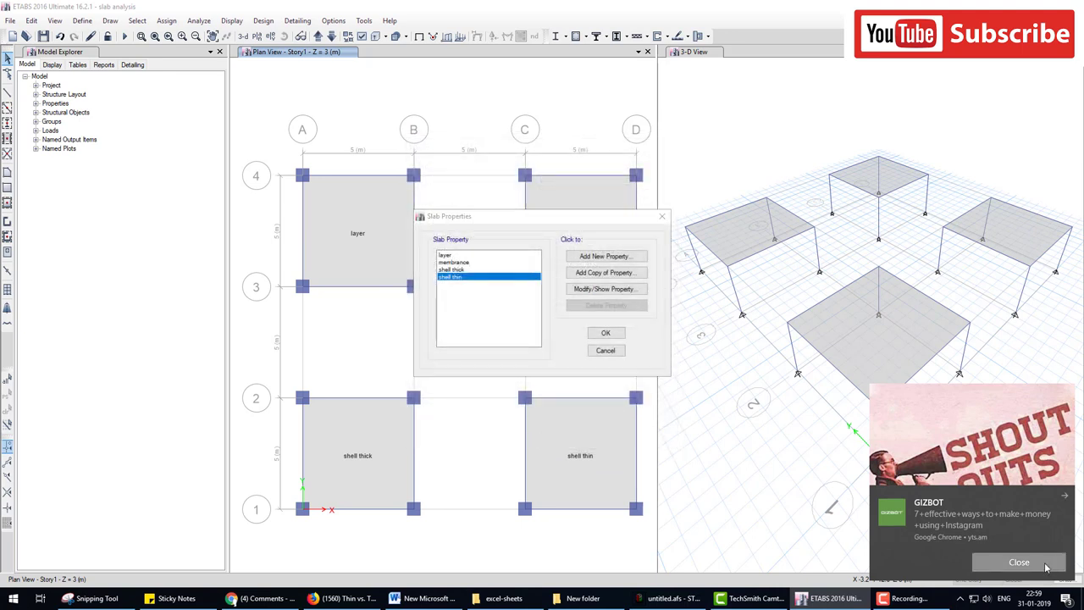
click(1018, 561)
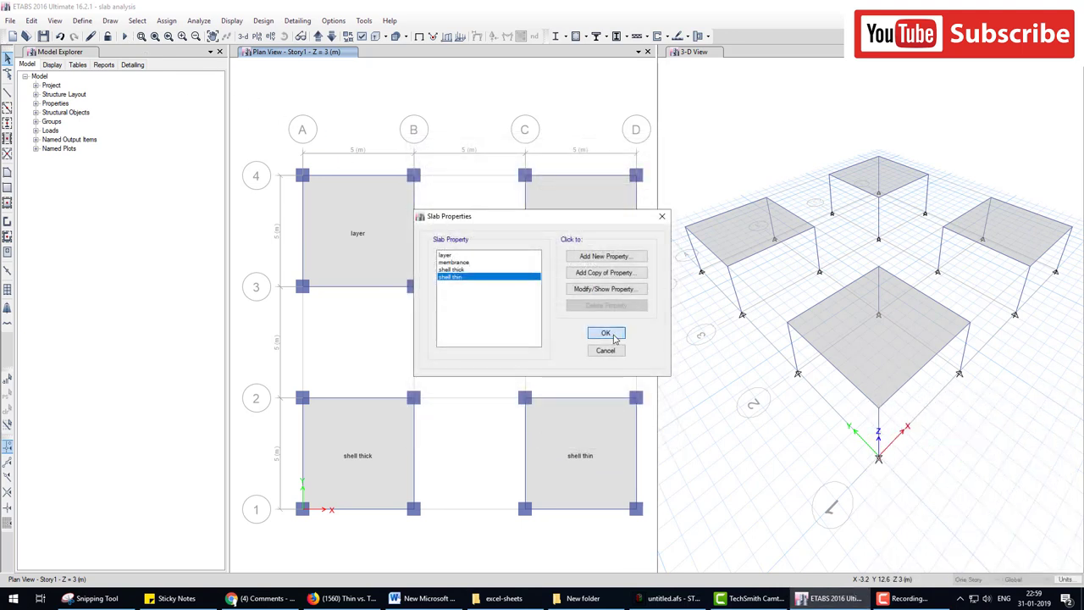
click(605, 333)
click(124, 35)
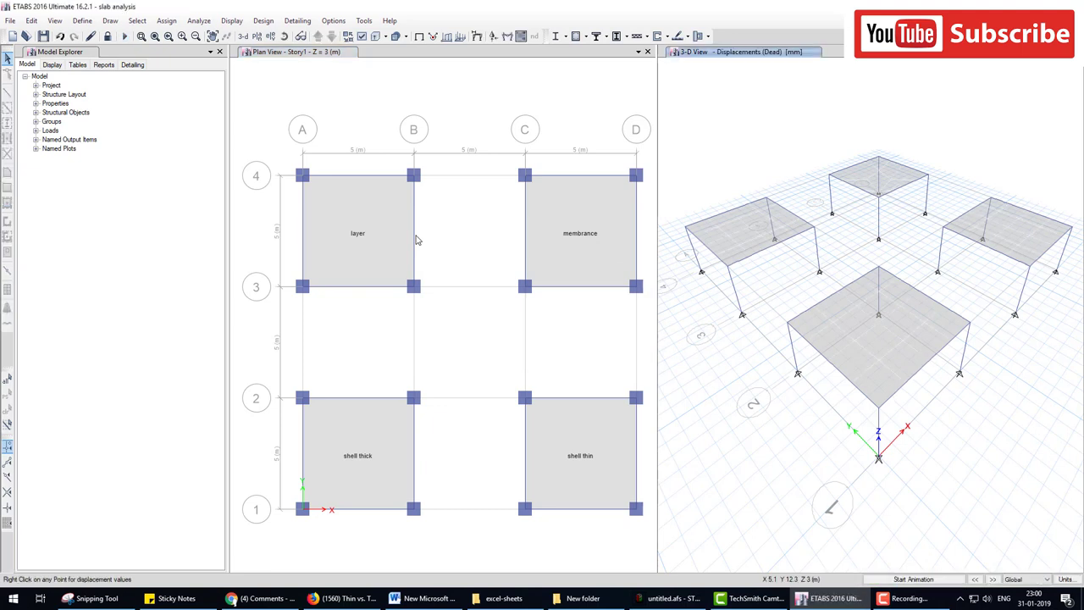
- Show M22 moment contours on the plan slabs
click(585, 93)
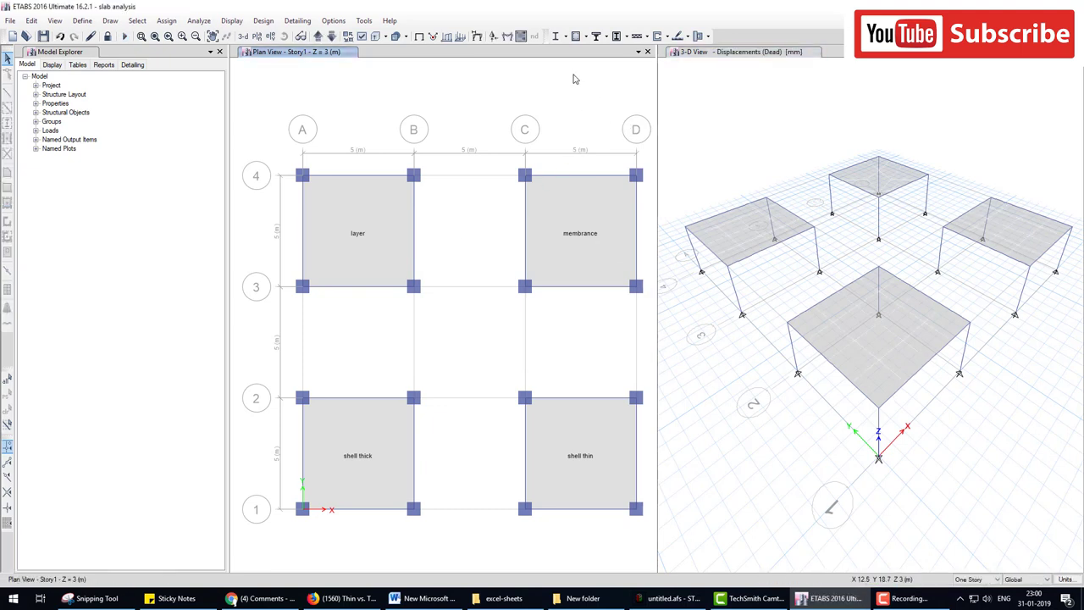
click(521, 38)
click(565, 253)
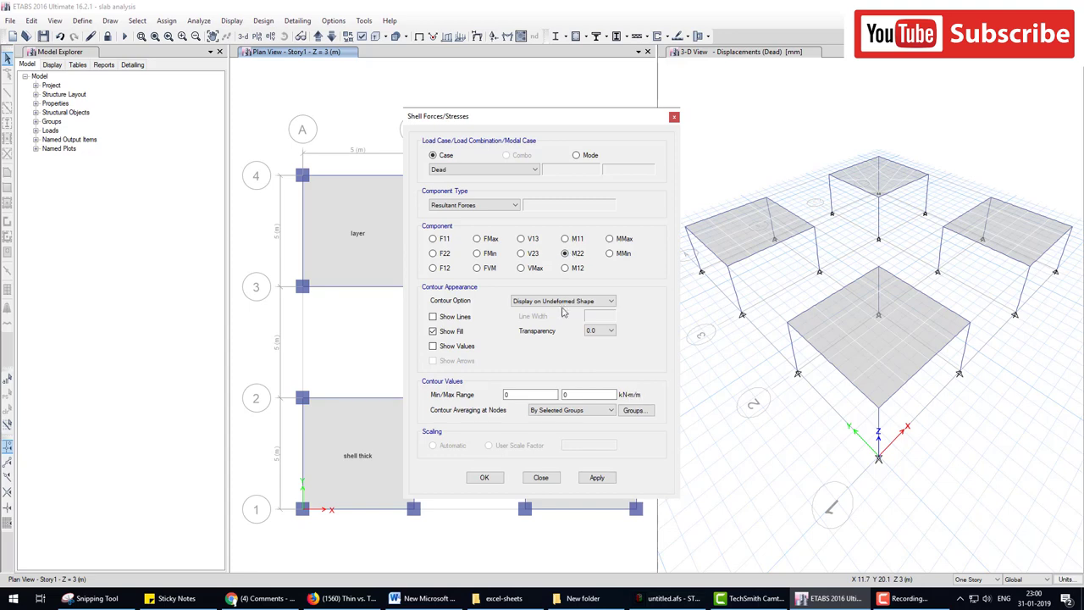
click(484, 477)
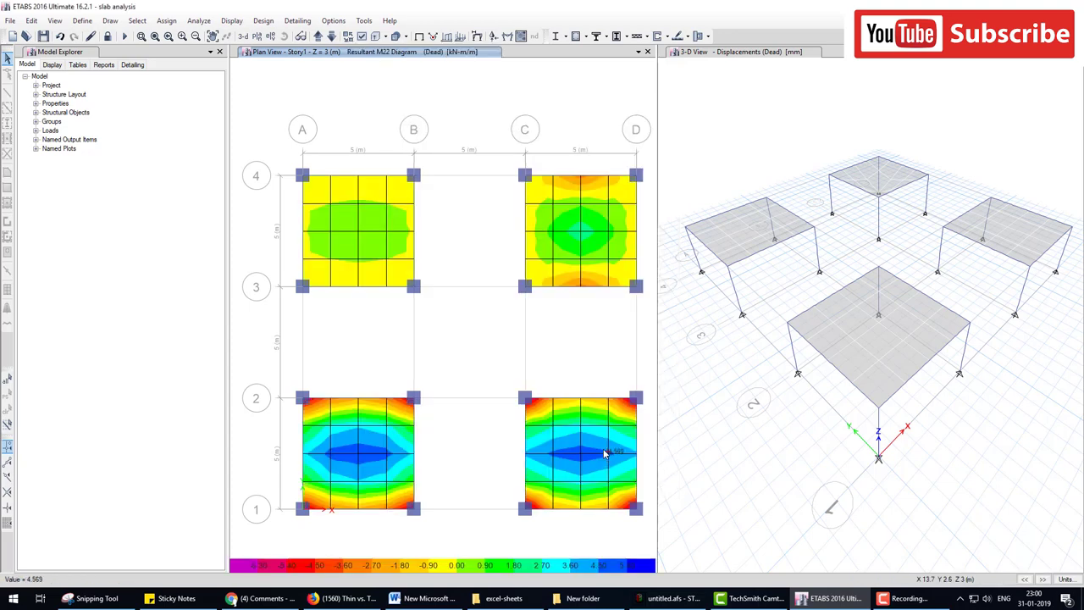
click(837, 133)
click(523, 37)
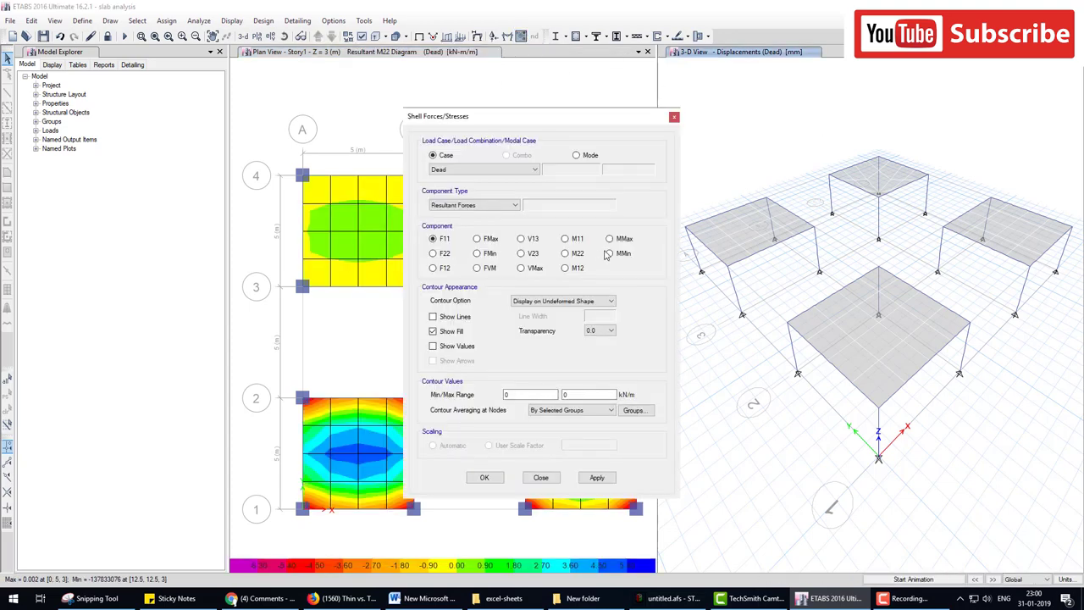
click(674, 116)
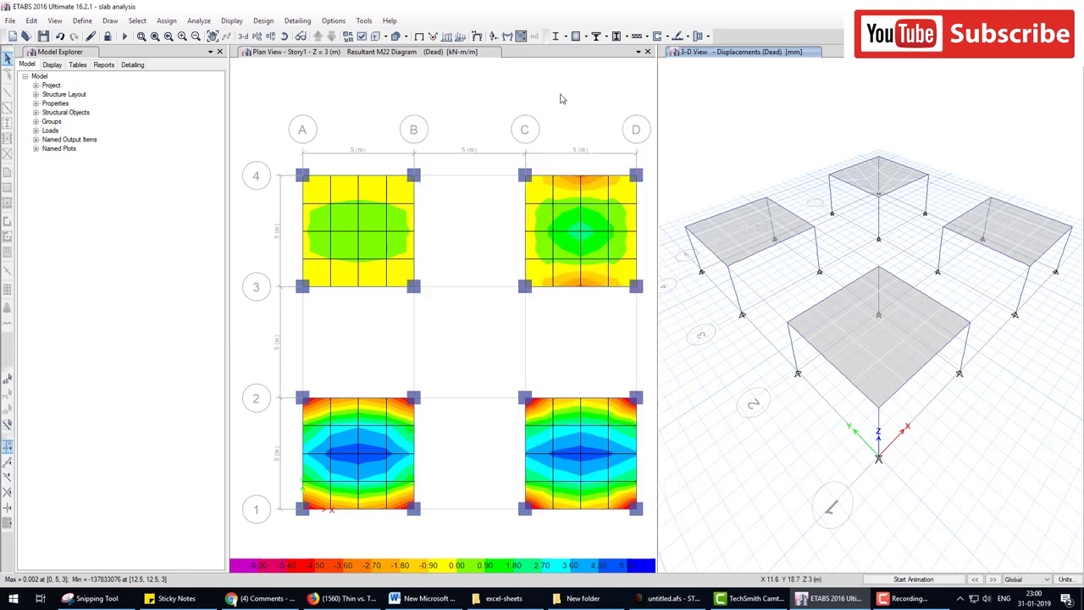
- Switch the plan contours to M11 and show Moment 3-3 frame diagrams with values
click(542, 93)
click(522, 36)
click(566, 239)
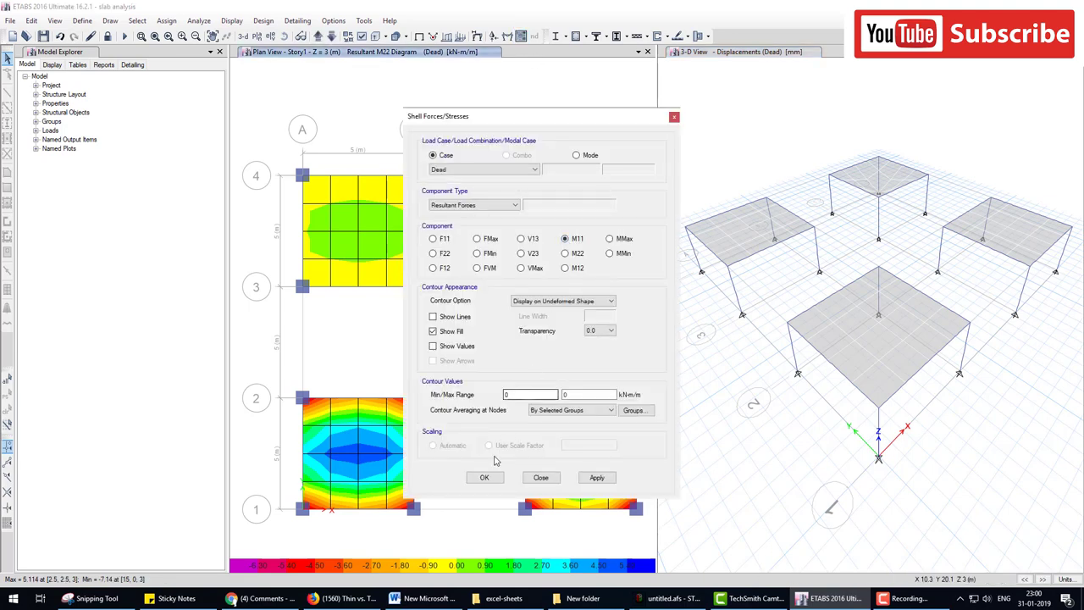
click(485, 476)
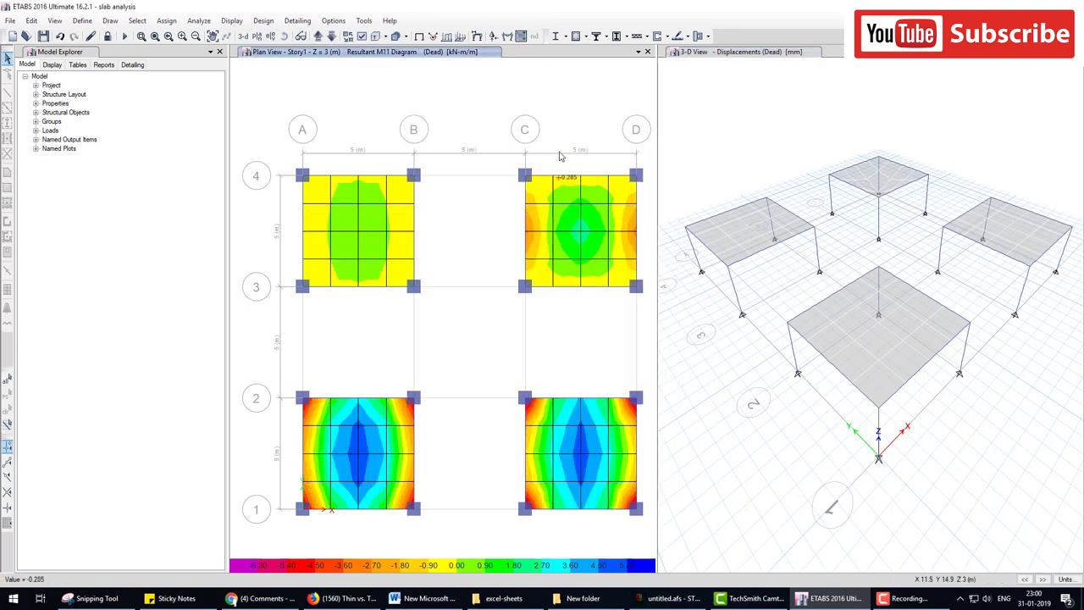
click(507, 36)
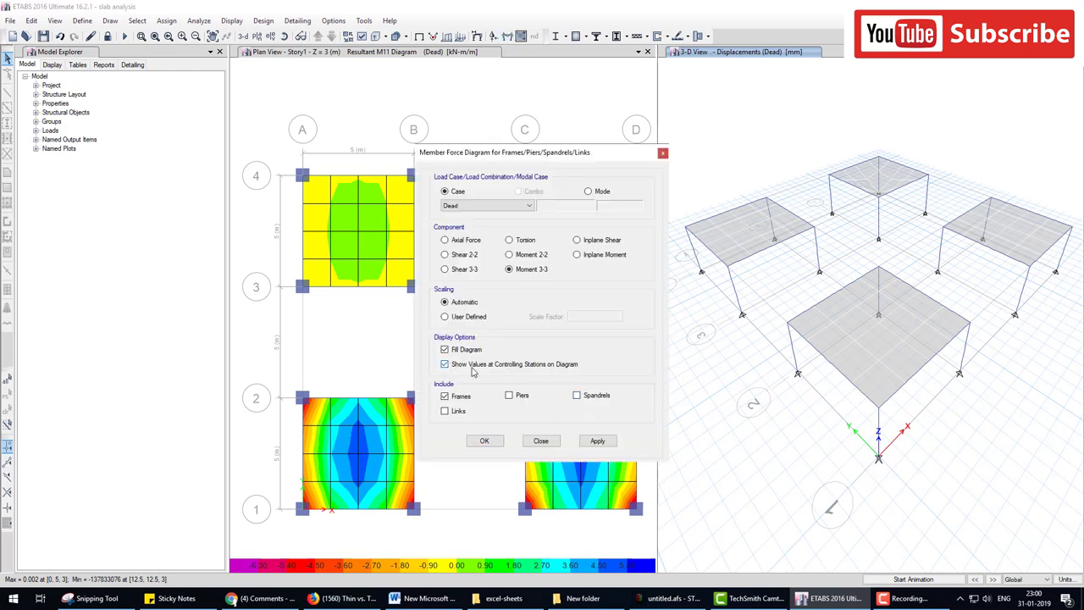
click(484, 442)
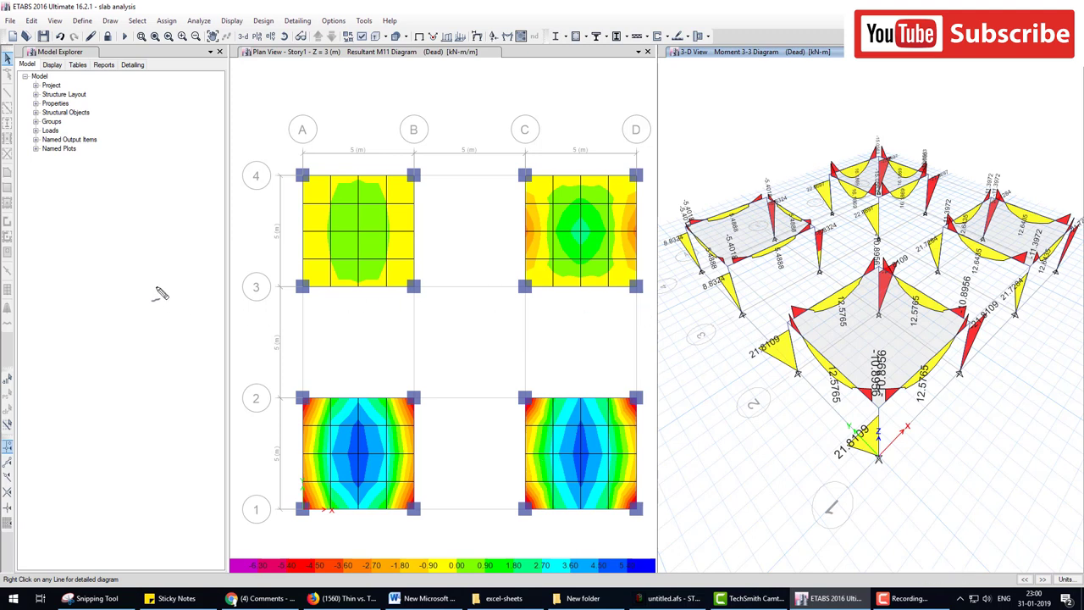
- Sketch a portal frame with a point load of 10, red beam, and column moments 6 and 5
mouse_move(101, 266)
mouse_down()
mouse_move(90, 375)
mouse_move(177, 378)
mouse_up()
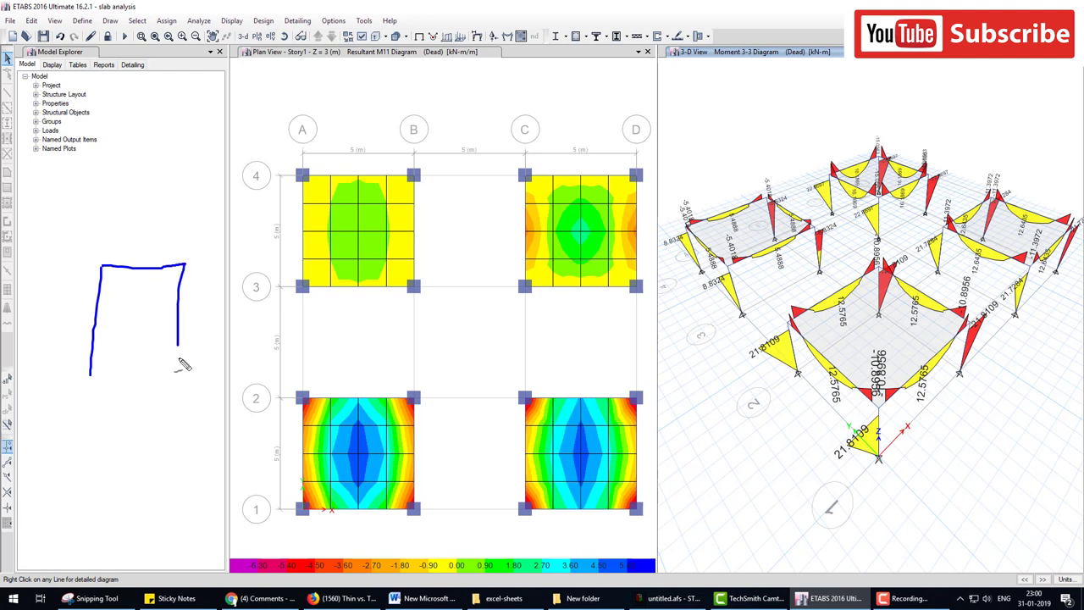
mouse_move(139, 222)
mouse_down()
mouse_move(140, 268)
mouse_move(130, 266)
mouse_move(153, 266)
mouse_up()
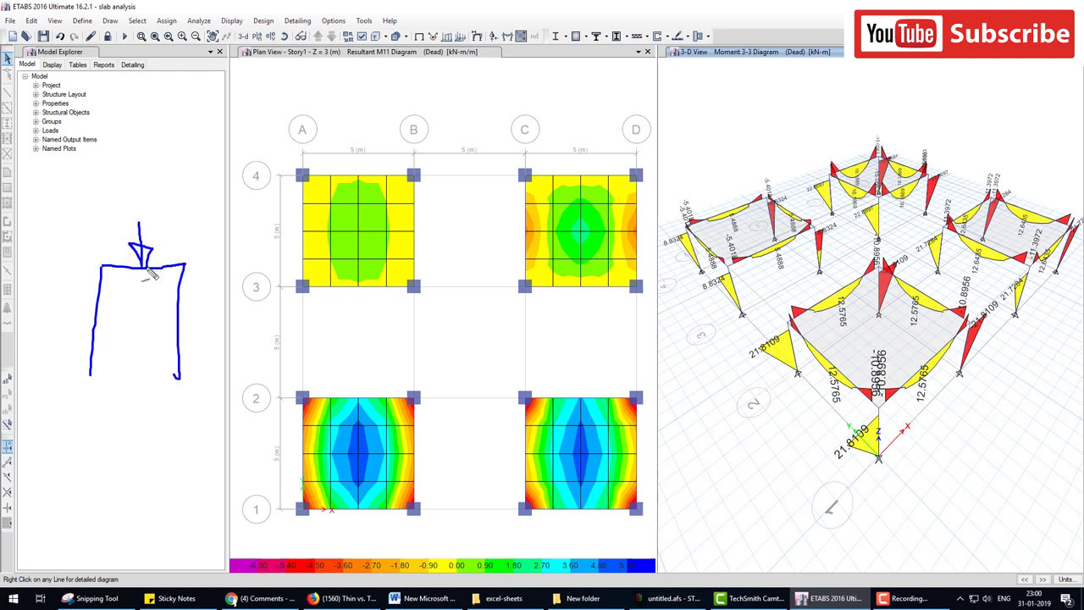
mouse_move(133, 183)
mouse_down()
mouse_move(135, 201)
mouse_move(145, 196)
mouse_up()
drag(102, 267, 166, 267)
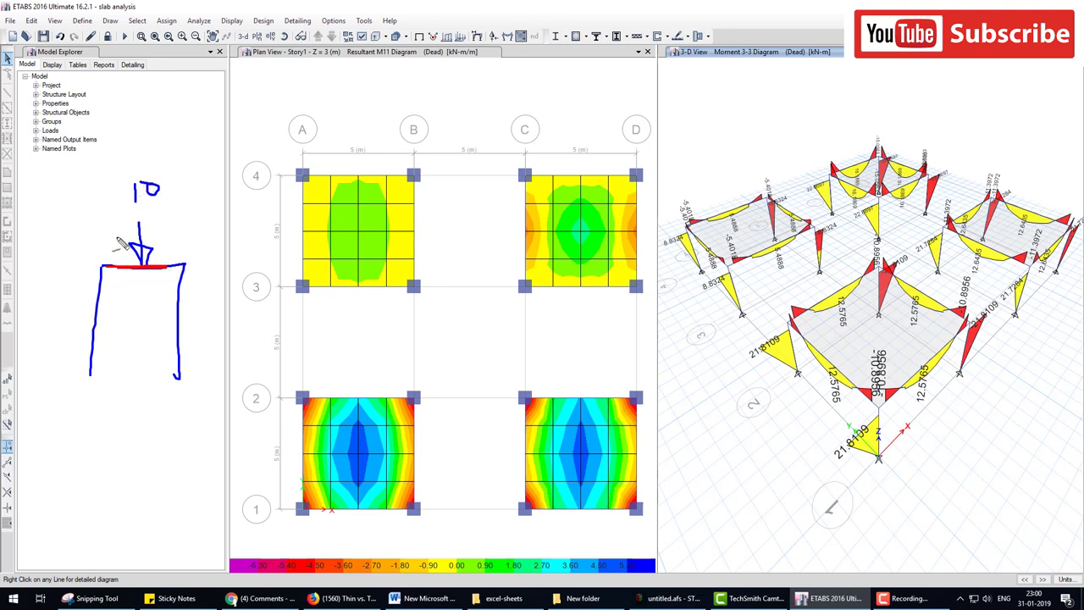
drag(88, 301, 83, 314)
drag(193, 292, 213, 301)
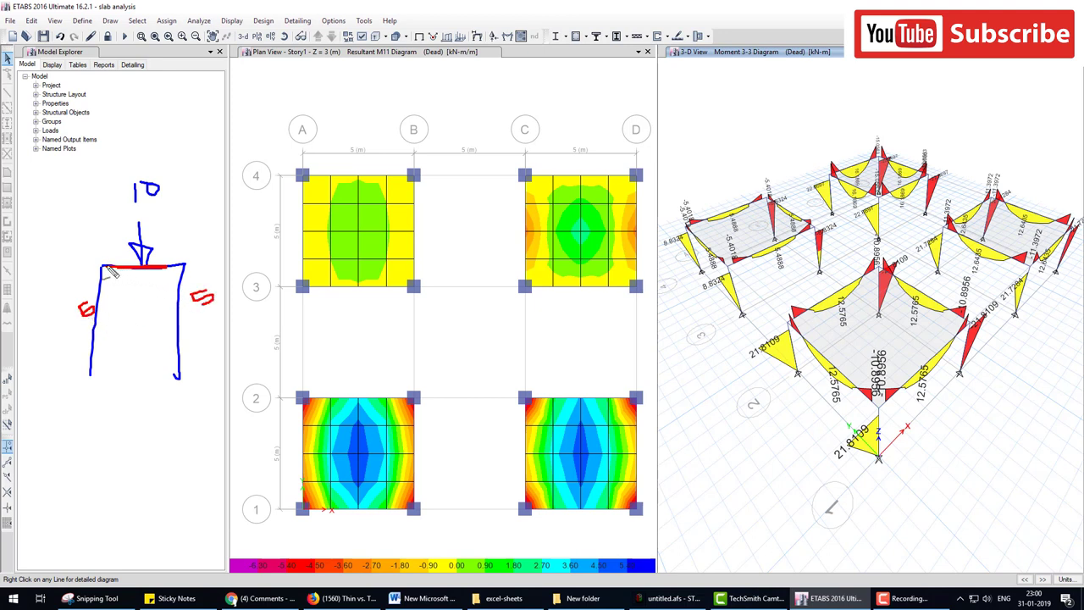
- Add curved beam moment diagrams, values 4.9 and 4, and a bracket by the lower-left slab
drag(101, 268, 185, 269)
mouse_move(61, 286)
mouse_down()
mouse_move(66, 298)
mouse_move(85, 293)
mouse_up()
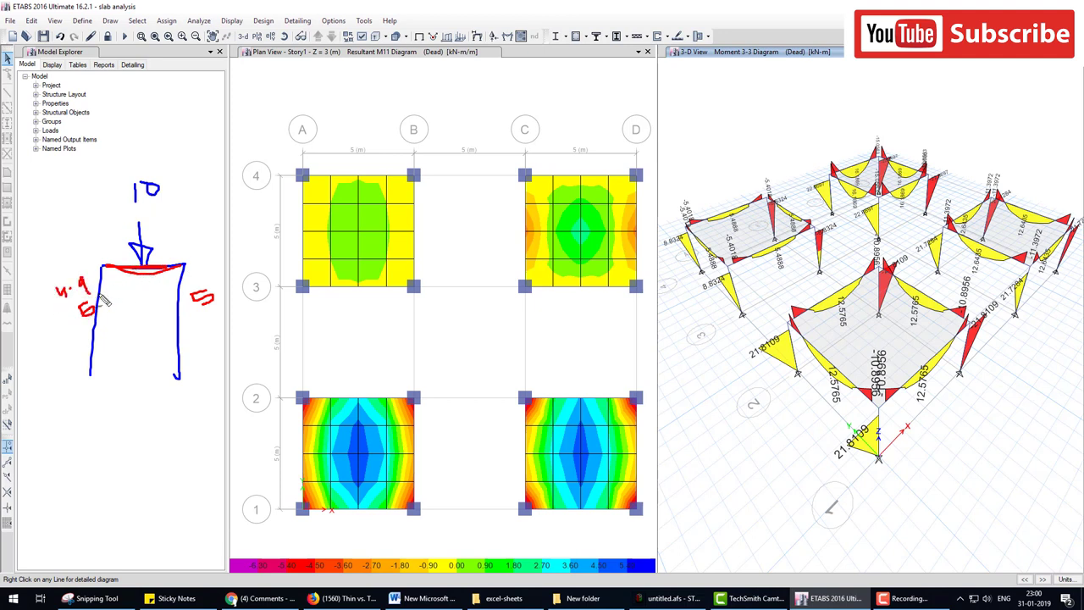
drag(191, 306, 211, 335)
drag(121, 273, 174, 272)
click(874, 201)
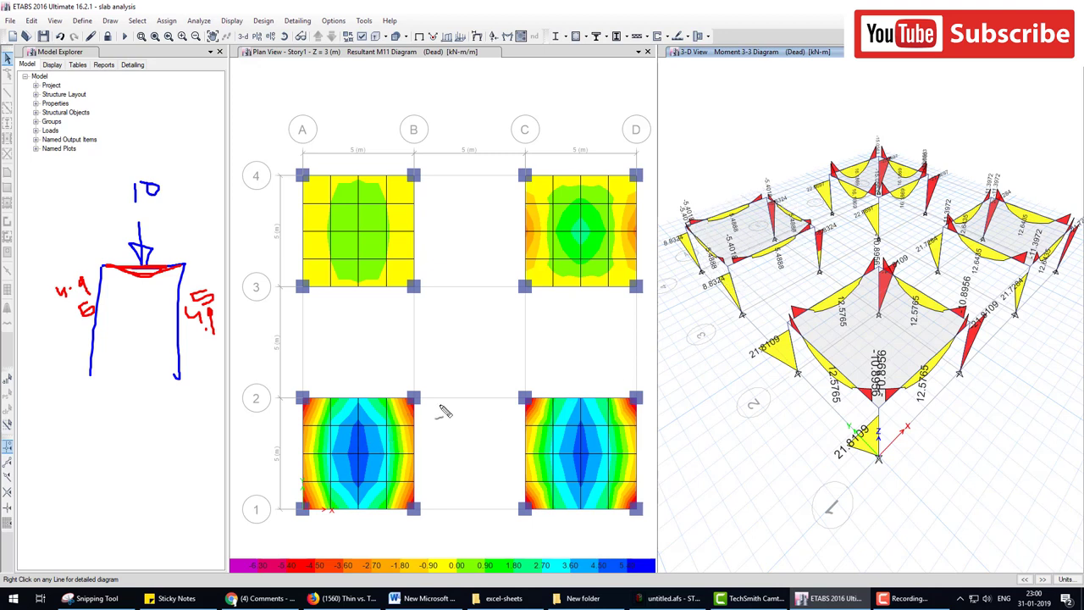
drag(440, 405, 417, 503)
- Handwrite and underline 'shear deformation' between slab rows, with a further note near C2
mouse_move(334, 344)
mouse_down()
mouse_move(321, 365)
mouse_move(455, 337)
mouse_move(462, 364)
mouse_move(479, 341)
mouse_move(586, 315)
mouse_up()
drag(323, 369, 546, 342)
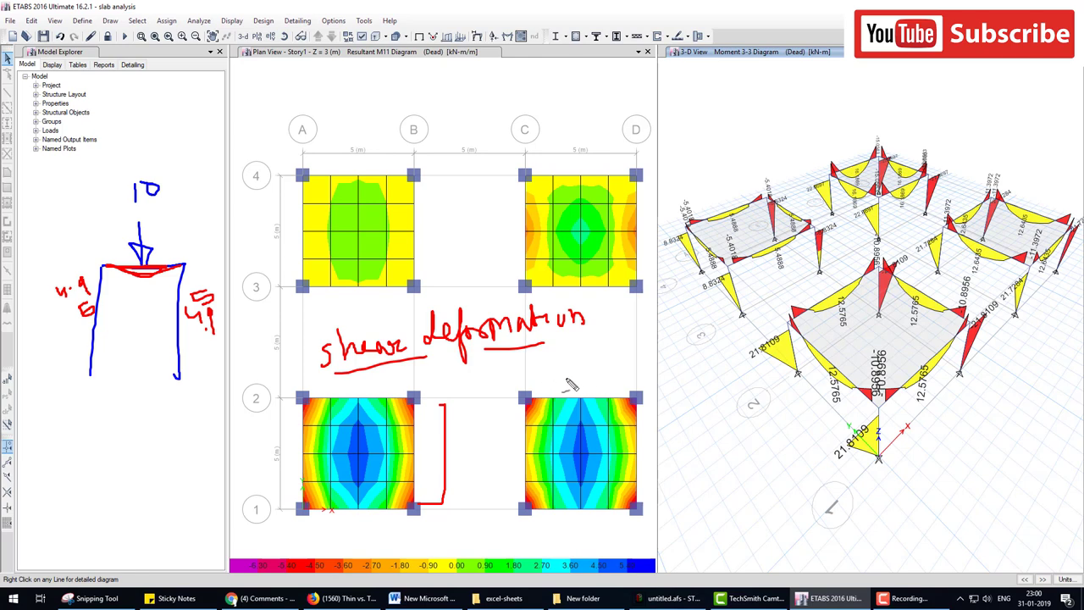
drag(575, 383, 648, 360)
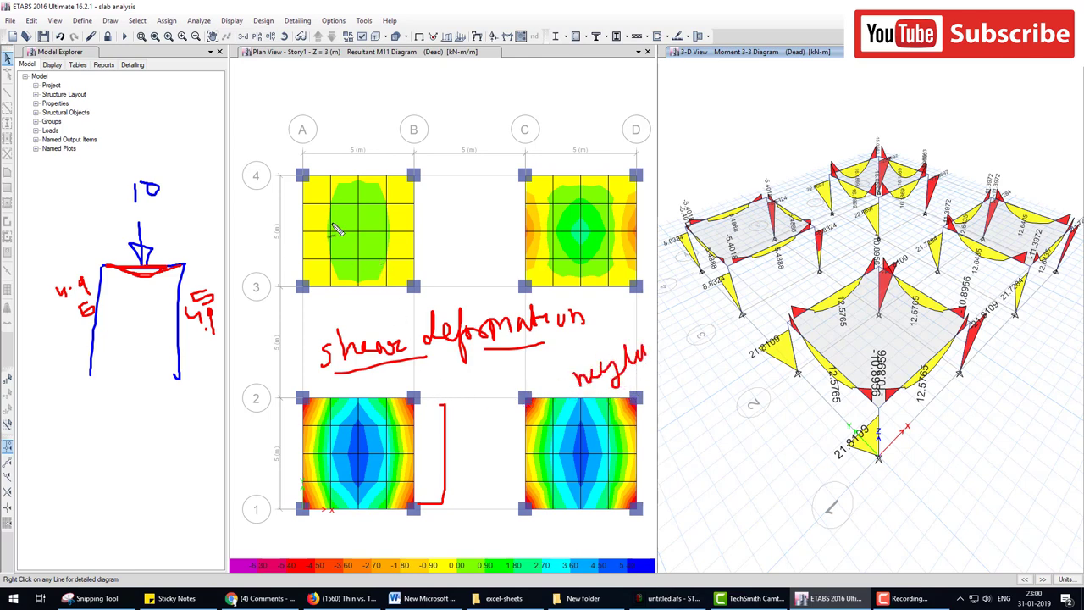
- Label the four slabs L, M, Thick and Thin by hand
mouse_move(326, 216)
mouse_down()
mouse_move(330, 245)
mouse_move(373, 237)
mouse_up()
mouse_move(550, 246)
mouse_down()
mouse_move(574, 227)
mouse_move(605, 244)
mouse_up()
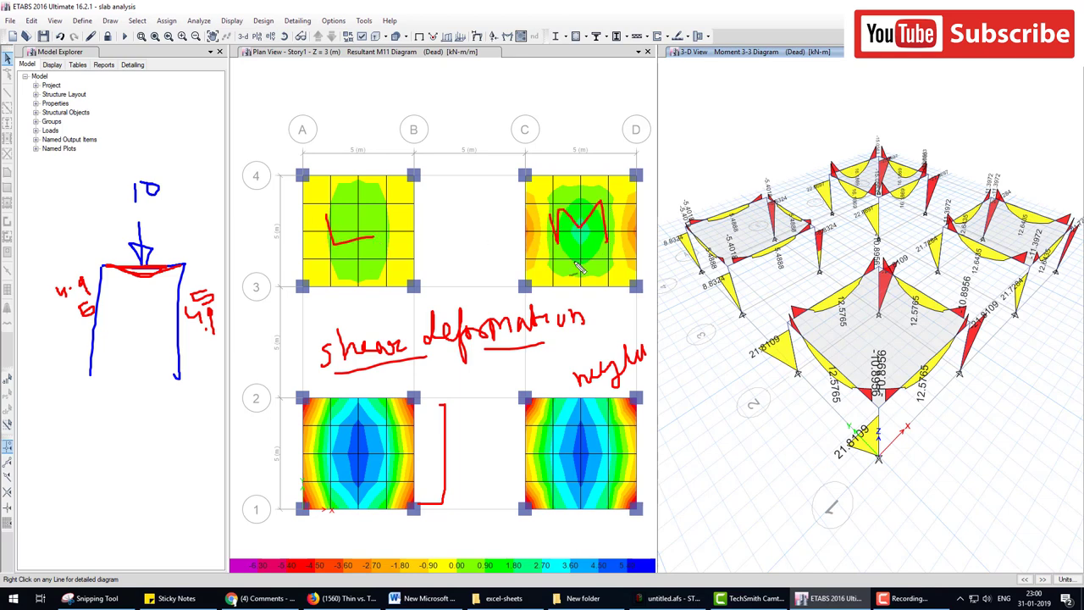
mouse_move(320, 435)
mouse_down()
mouse_move(366, 423)
mouse_move(366, 455)
mouse_move(448, 417)
mouse_up()
mouse_move(540, 411)
mouse_down()
mouse_move(544, 457)
mouse_move(564, 417)
mouse_move(574, 447)
mouse_move(597, 433)
mouse_move(600, 442)
mouse_move(611, 422)
mouse_move(623, 461)
mouse_up()
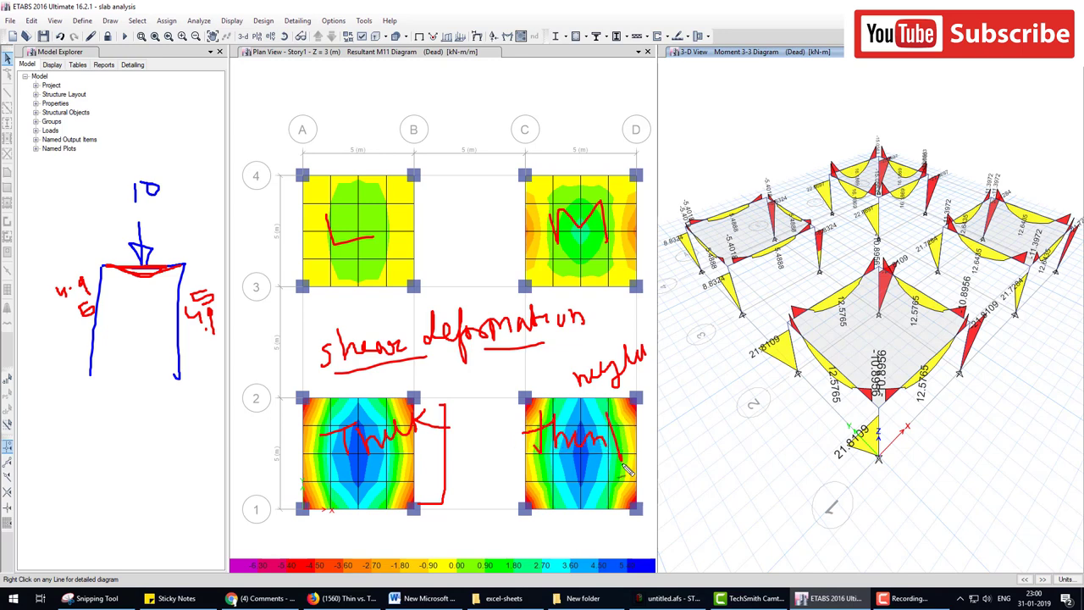